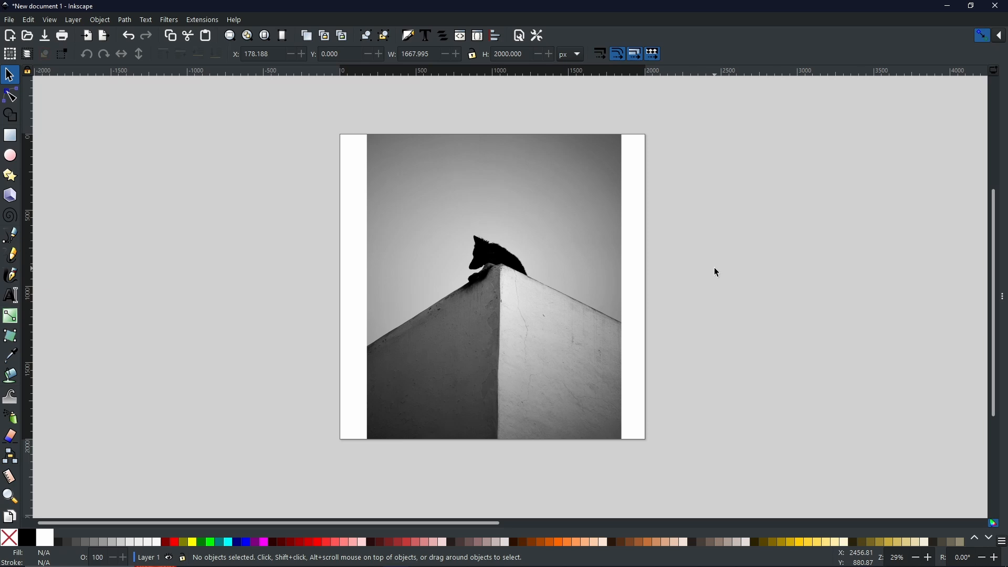
Step: Add the three-line text "THIS IS HOW TO WRAP / YOUR TEXT SO IT / GOES AROUND A CORNER!" on the empty canvas beside the page
{"action": "left_click", "coordinate": [522, 297]}
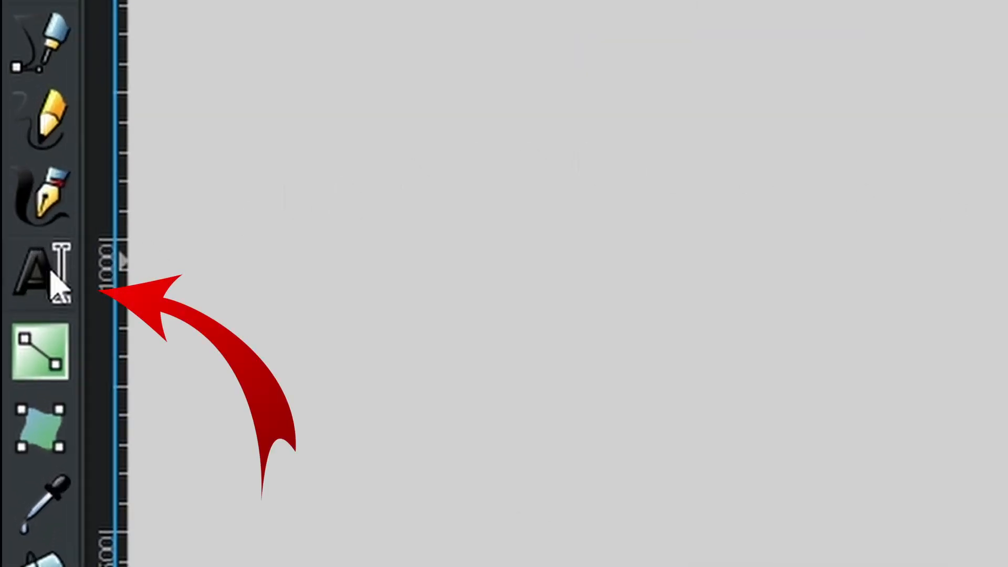
{"action": "left_click", "coordinate": [42, 272]}
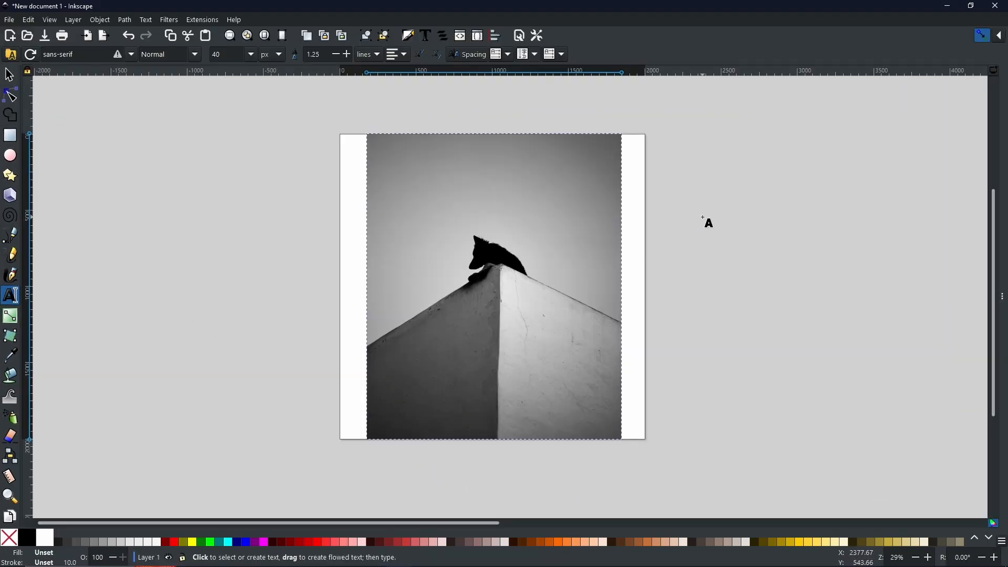
{"action": "left_click", "coordinate": [703, 217]}
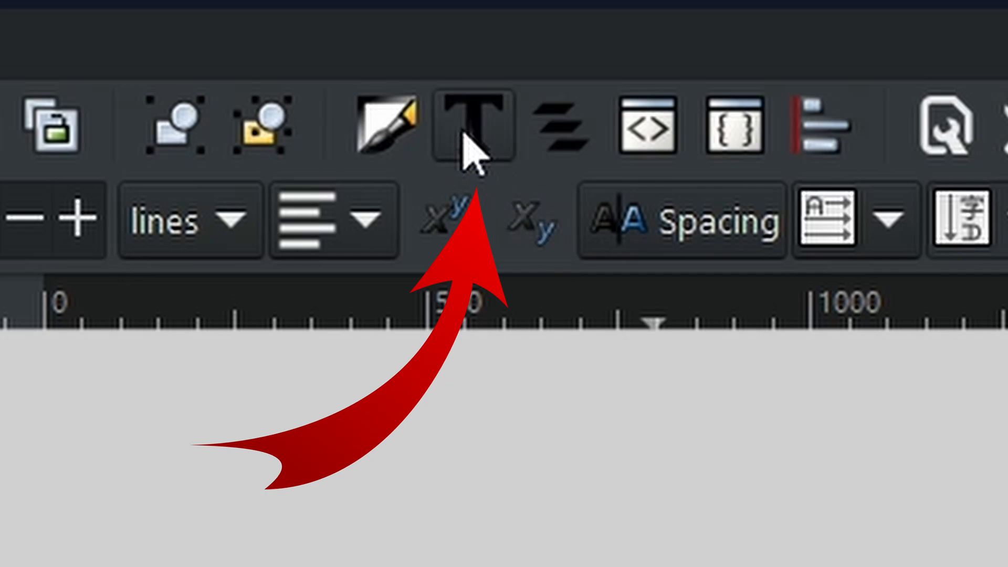
Step: Set the text's font to Play in the Bold style
{"action": "left_click", "coordinate": [463, 132]}
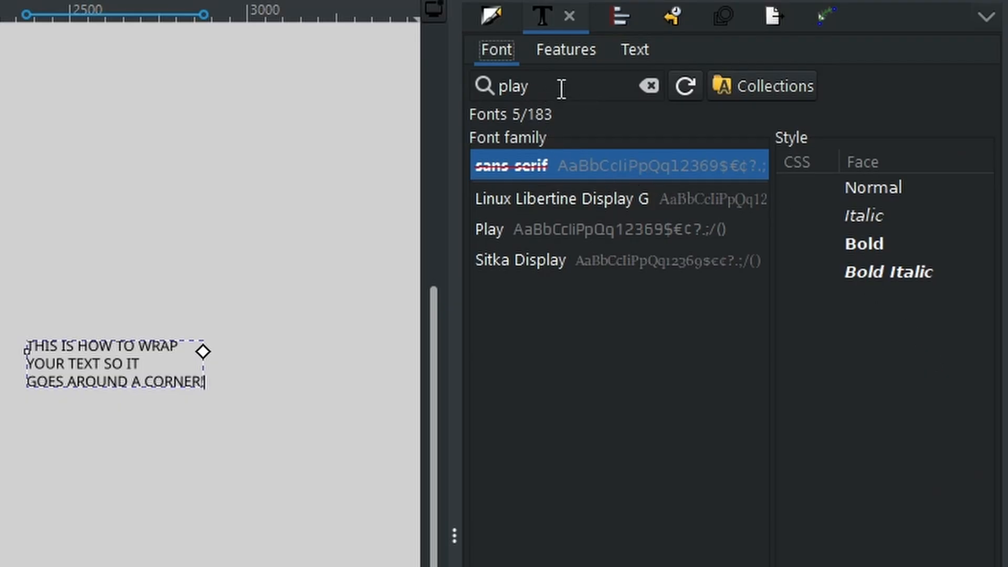
{"action": "left_click", "coordinate": [599, 225]}
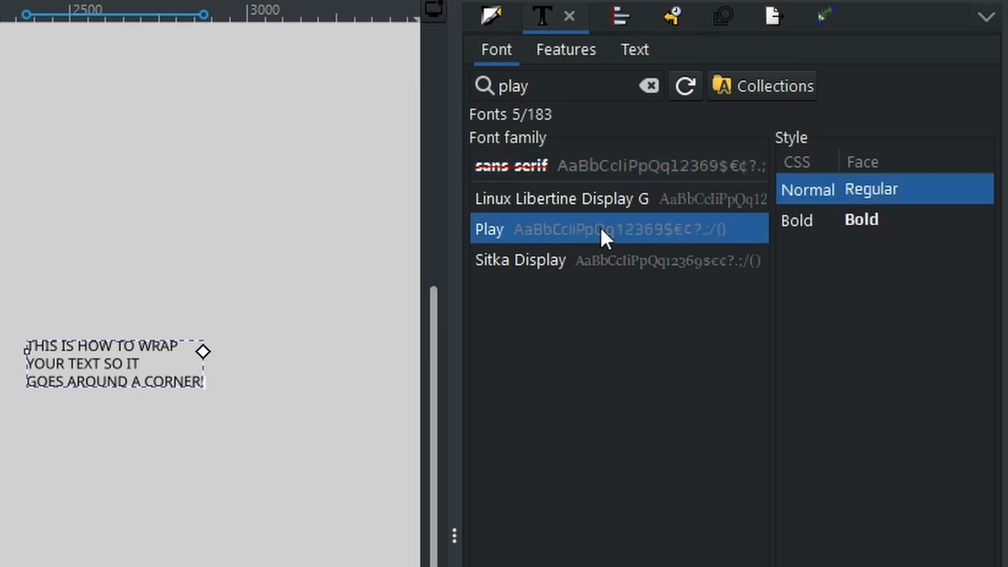
{"action": "left_click", "coordinate": [869, 226]}
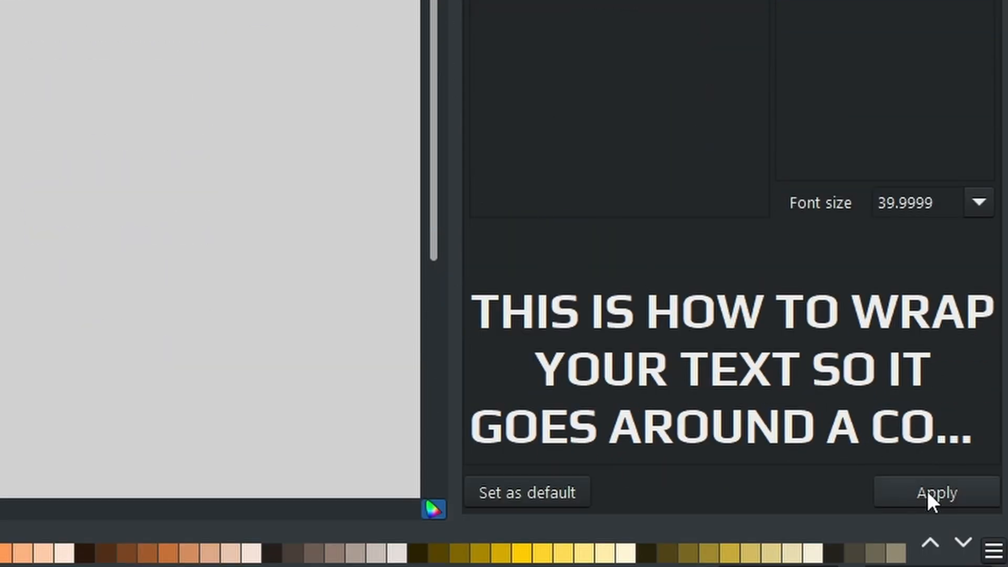
{"action": "left_click", "coordinate": [927, 492]}
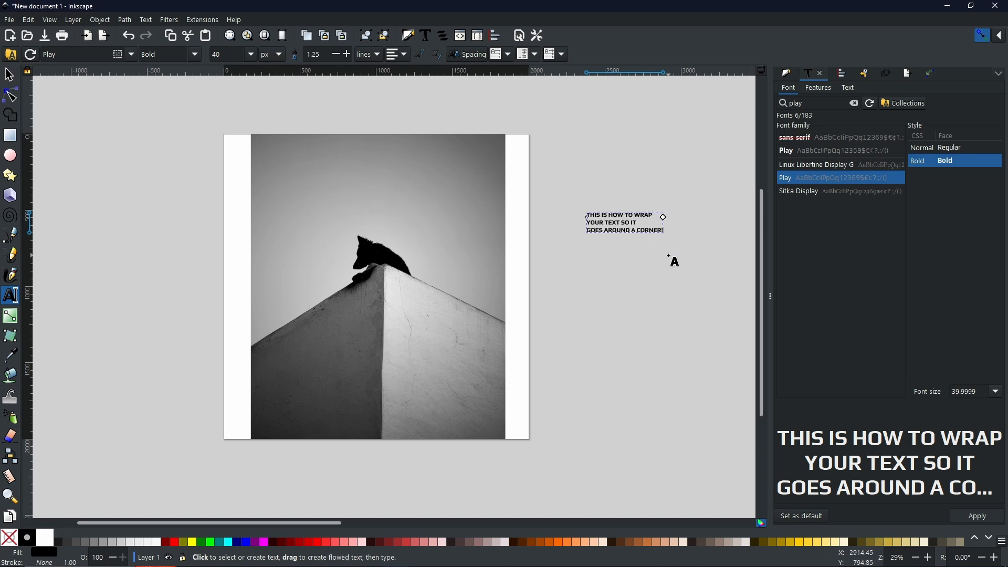
Step: Enlarge the text proportionally to about 1426 × 362 px and place it over the wall's corner in the photo
{"action": "left_click", "coordinate": [9, 75]}
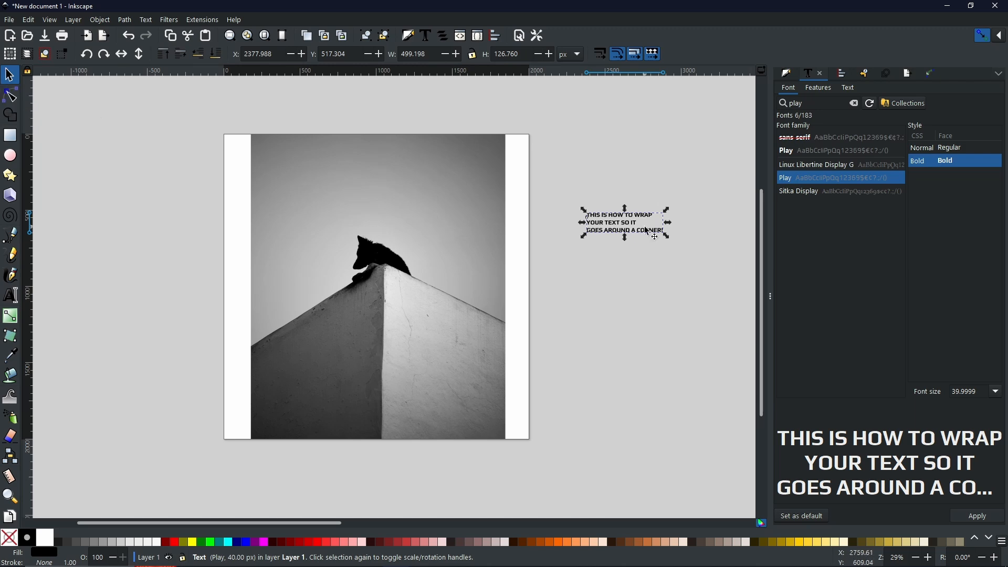
{"action": "left_click_drag", "start_coordinate": [669, 213], "coordinate": [717, 178]}
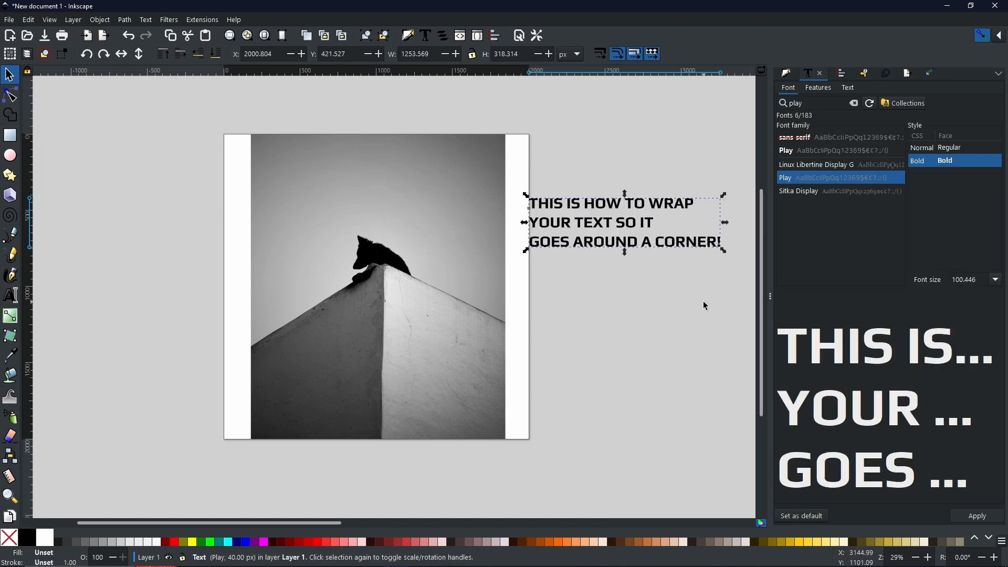
{"action": "left_click_drag", "start_coordinate": [614, 226], "coordinate": [374, 332]}
{"action": "left_click_drag", "start_coordinate": [488, 303], "coordinate": [501, 300]}
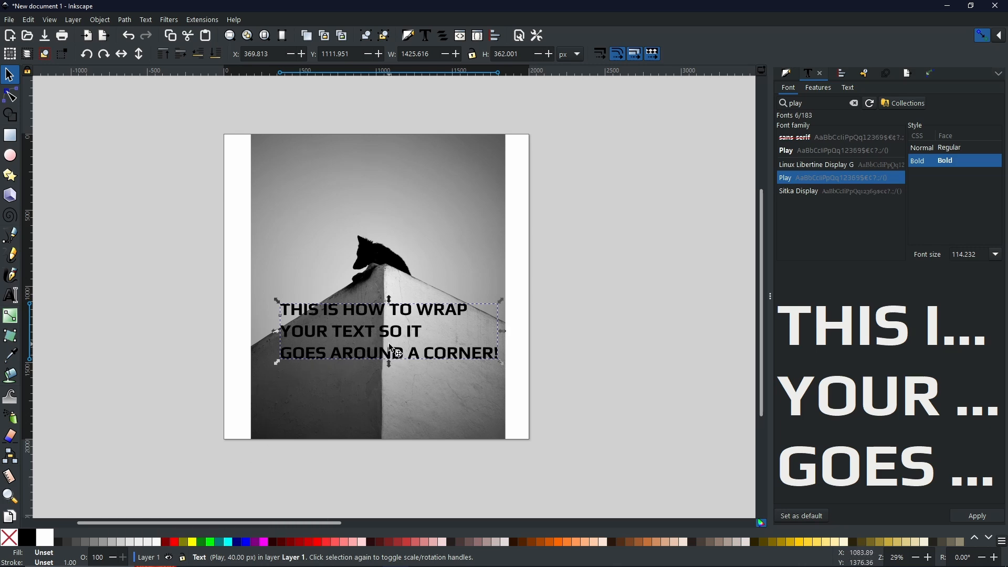
Step: Center-align the lines of the text
{"action": "left_click", "coordinate": [12, 295]}
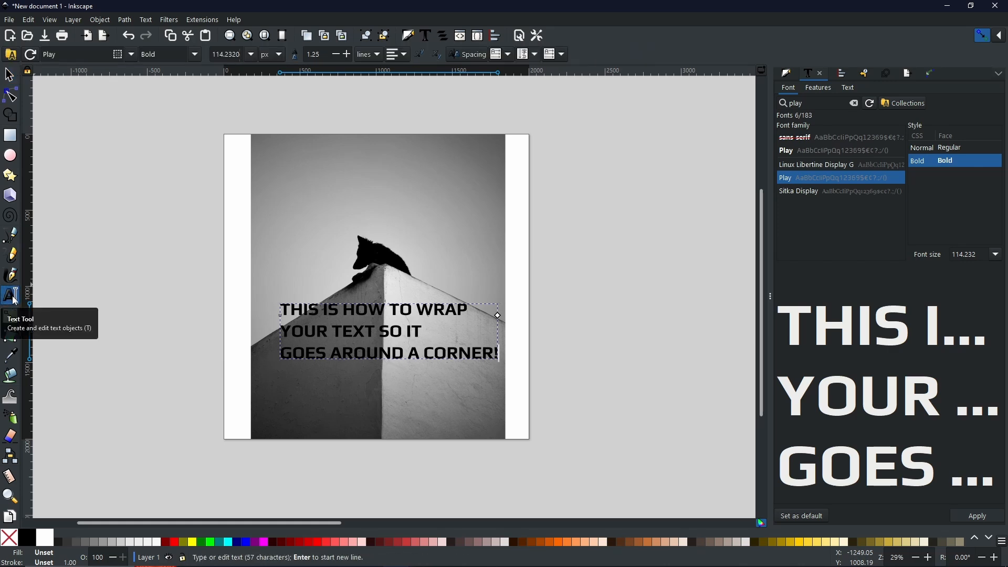
{"action": "left_click", "coordinate": [398, 61]}
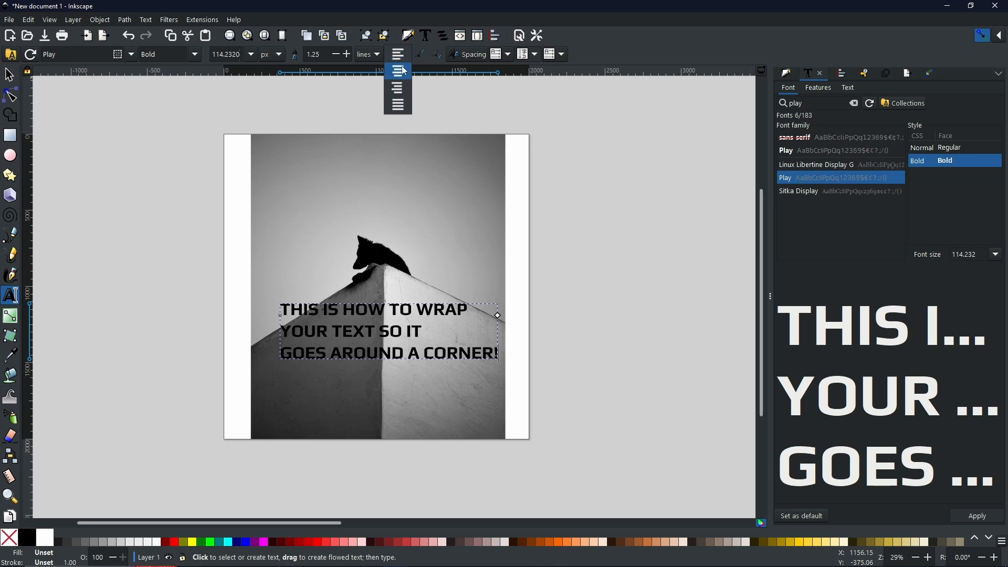
{"action": "left_click", "coordinate": [407, 80]}
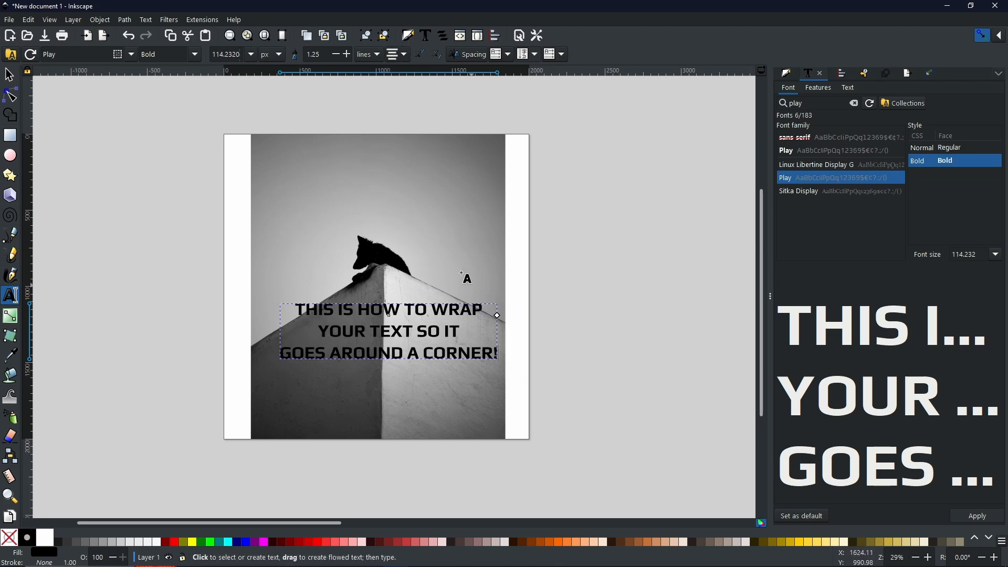
Step: Convert the text to paths and ungroup it so each line is a separate path
{"action": "left_click", "coordinate": [126, 20]}
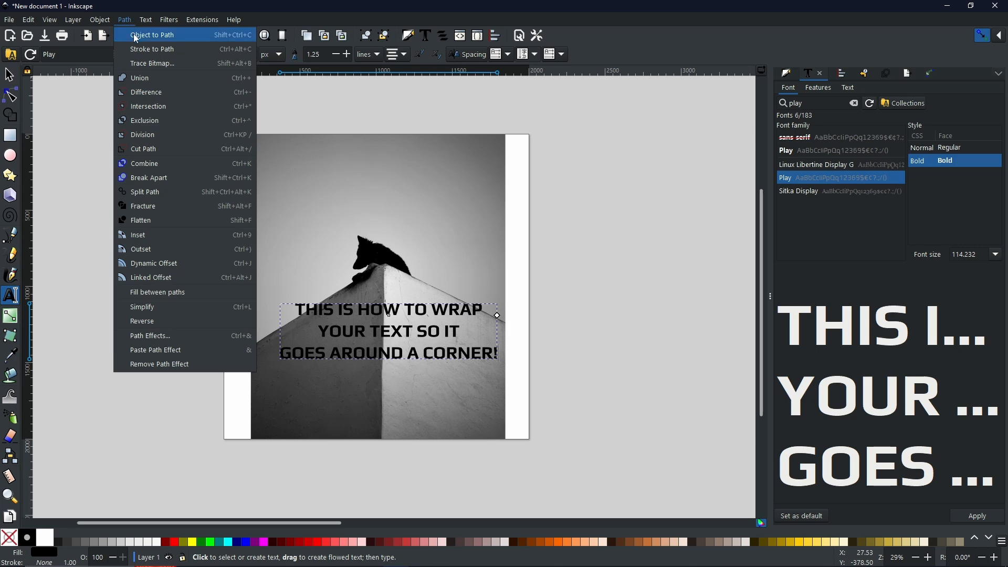
{"action": "left_click", "coordinate": [138, 35]}
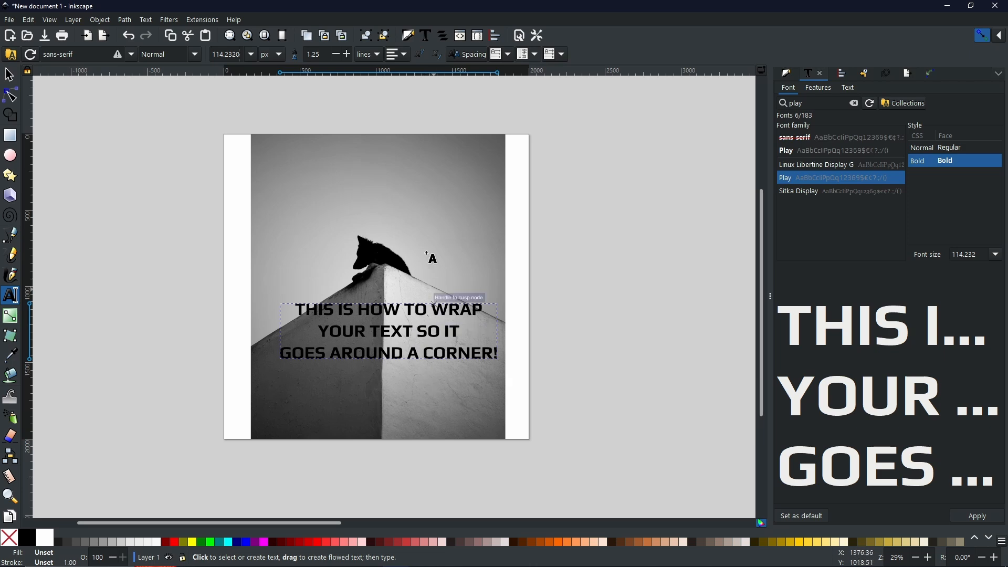
{"action": "left_click", "coordinate": [380, 38]}
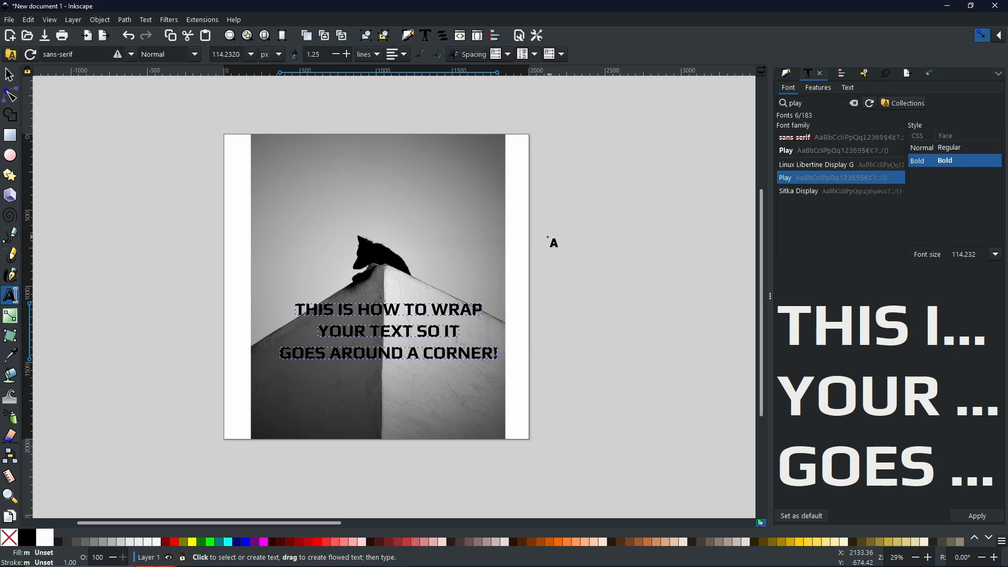
{"action": "left_click", "coordinate": [8, 79]}
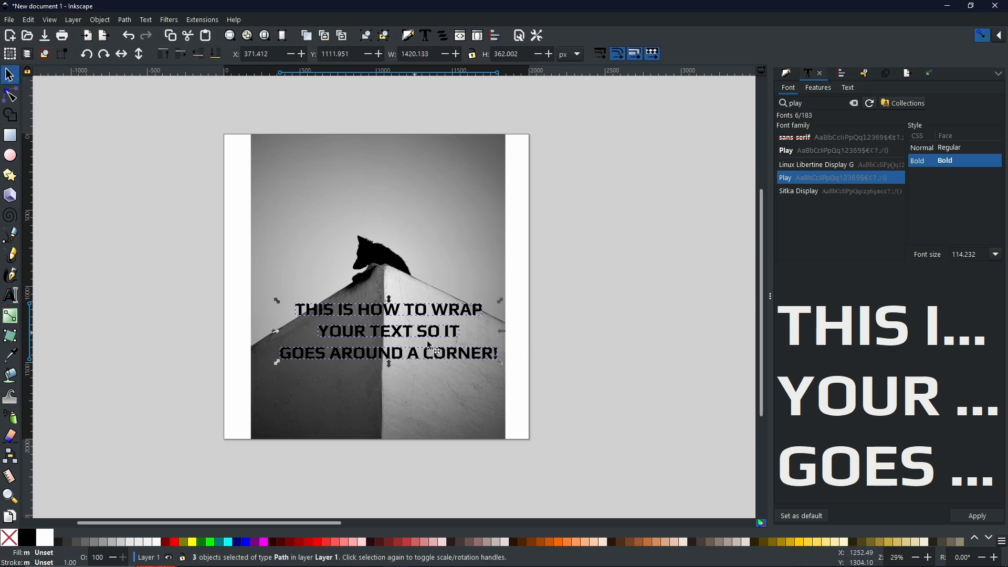
Step: Move the line "GOES AROUND A CORNER!" straight up to about Y 1281 px to tighten the line spacing
{"action": "left_click", "coordinate": [580, 341]}
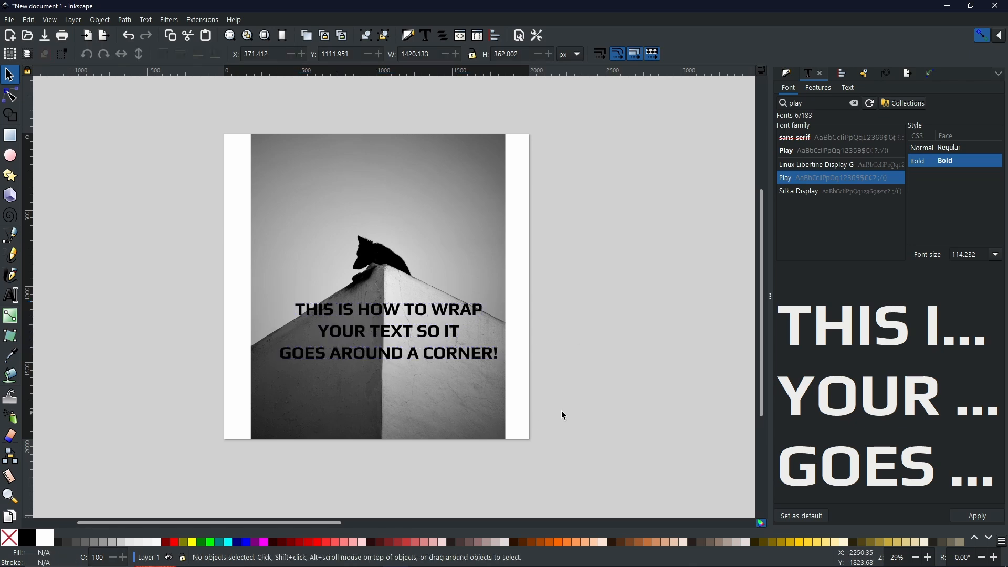
{"action": "left_click", "coordinate": [441, 357]}
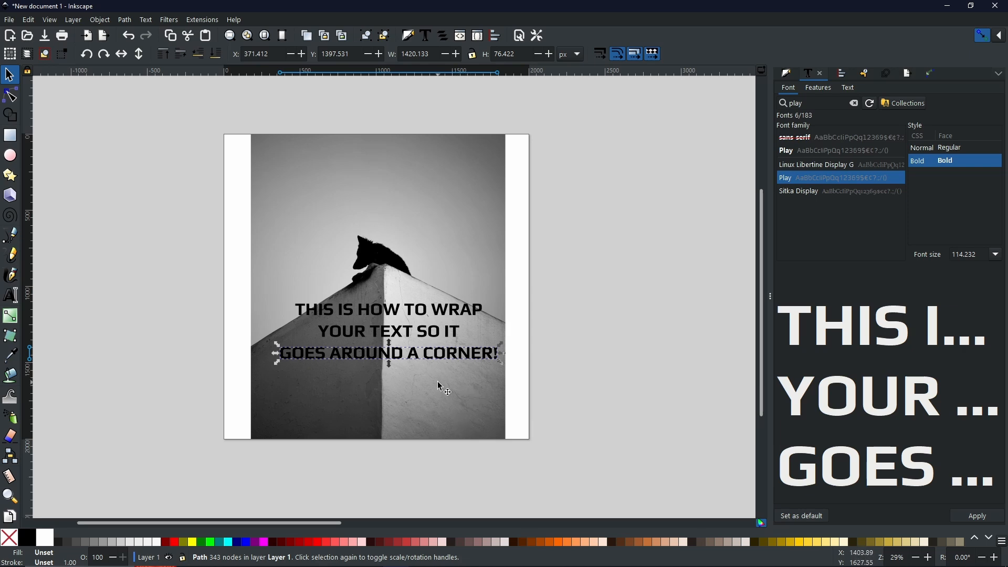
{"action": "key", "text": "ctrl"}
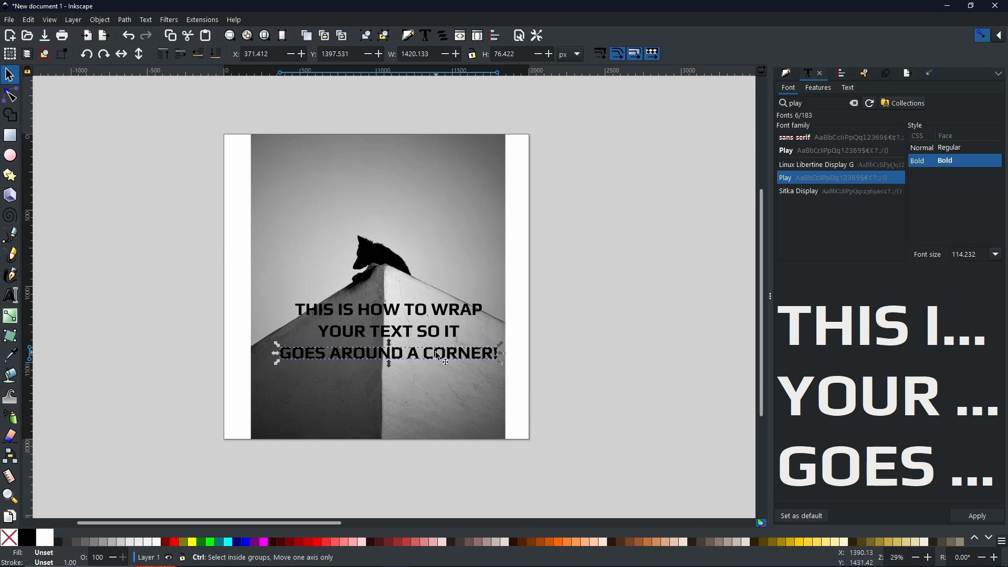
{"action": "left_click_drag", "start_coordinate": [438, 355], "coordinate": [439, 339]}
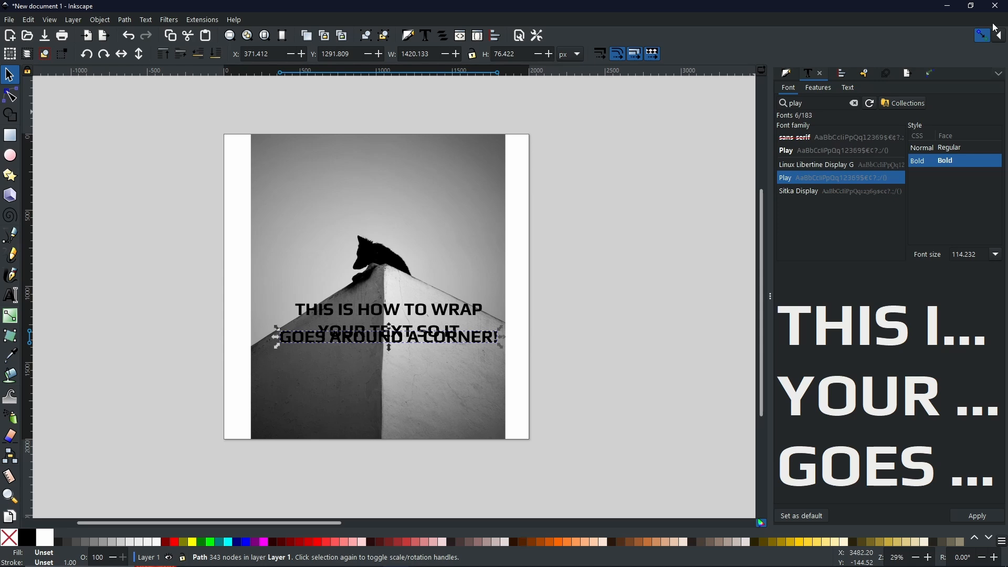
{"action": "key", "text": "ctrl"}
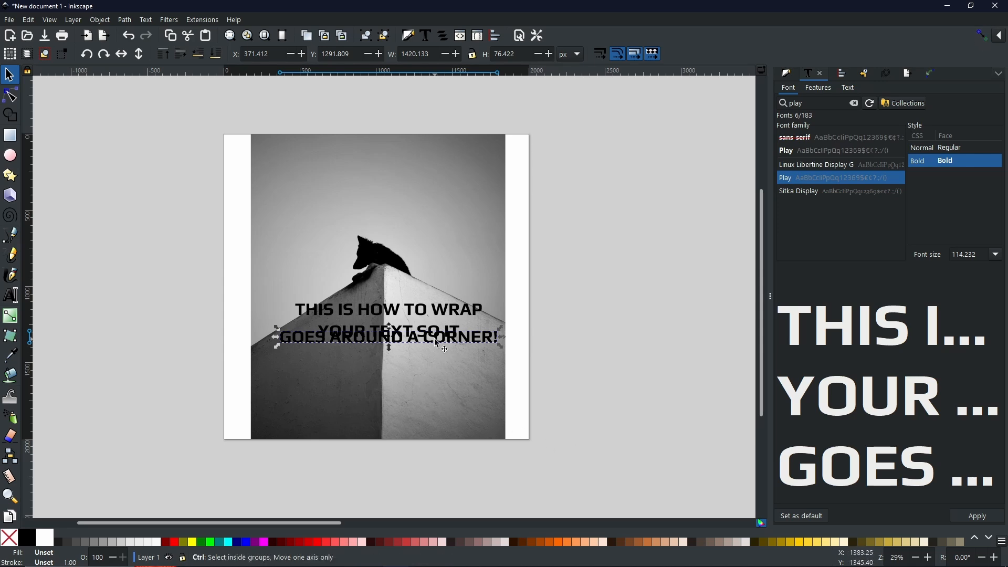
{"action": "left_click_drag", "start_coordinate": [436, 341], "coordinate": [439, 337]}
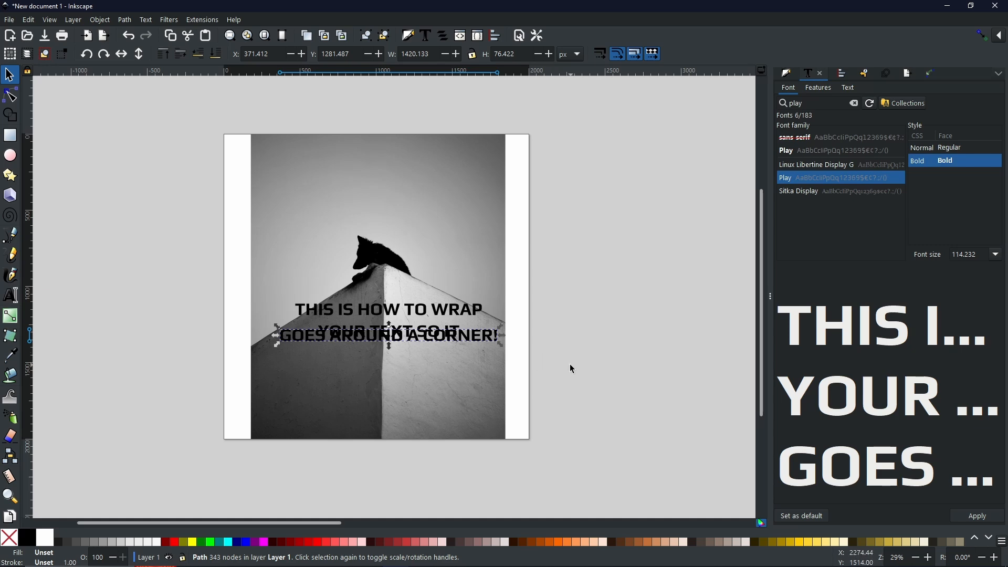
Step: Distribute the three text lines with even vertical gaps and center them horizontally on the photo
{"action": "left_click_drag", "start_coordinate": [572, 369], "coordinate": [214, 288]}
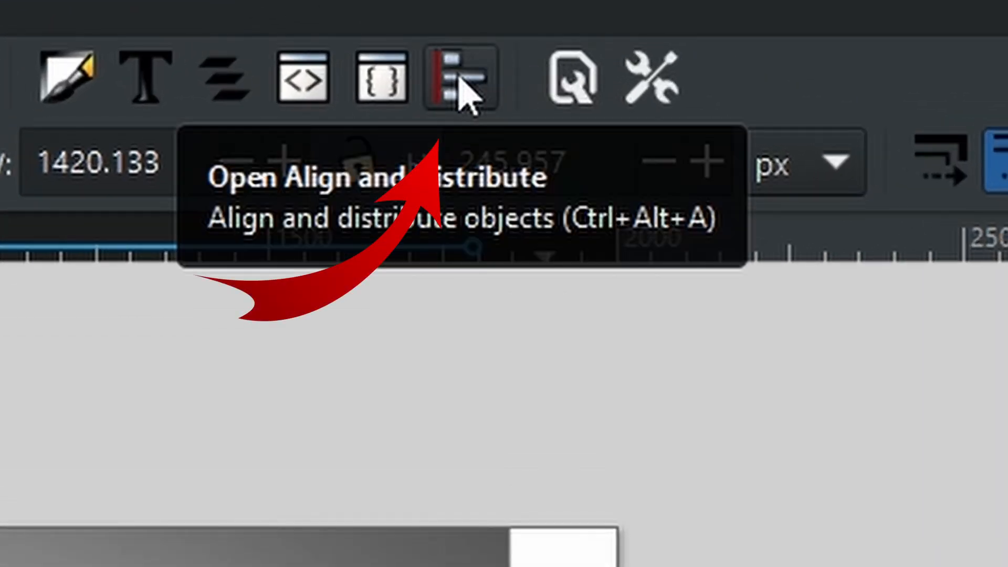
{"action": "left_click", "coordinate": [461, 80]}
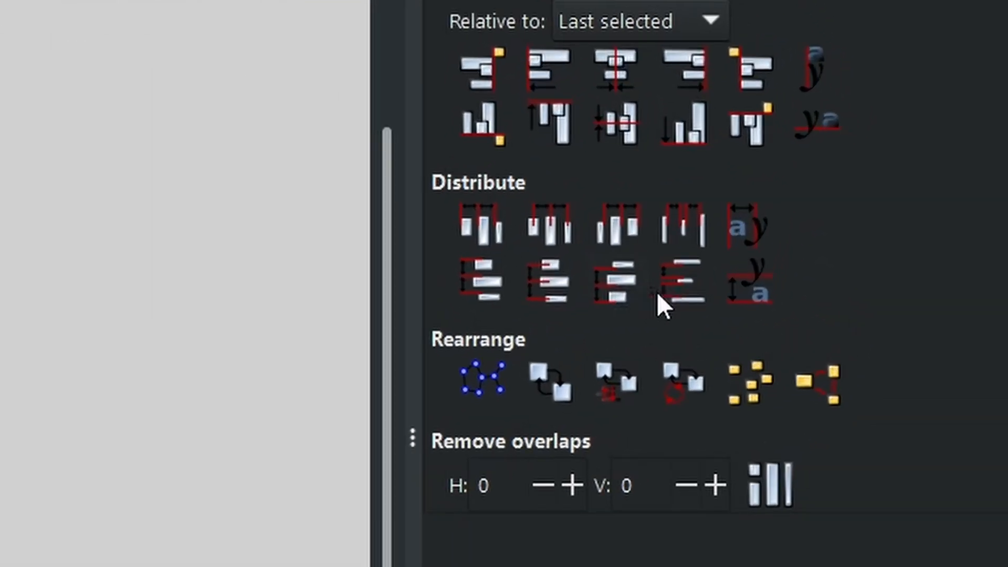
{"action": "left_click", "coordinate": [679, 292]}
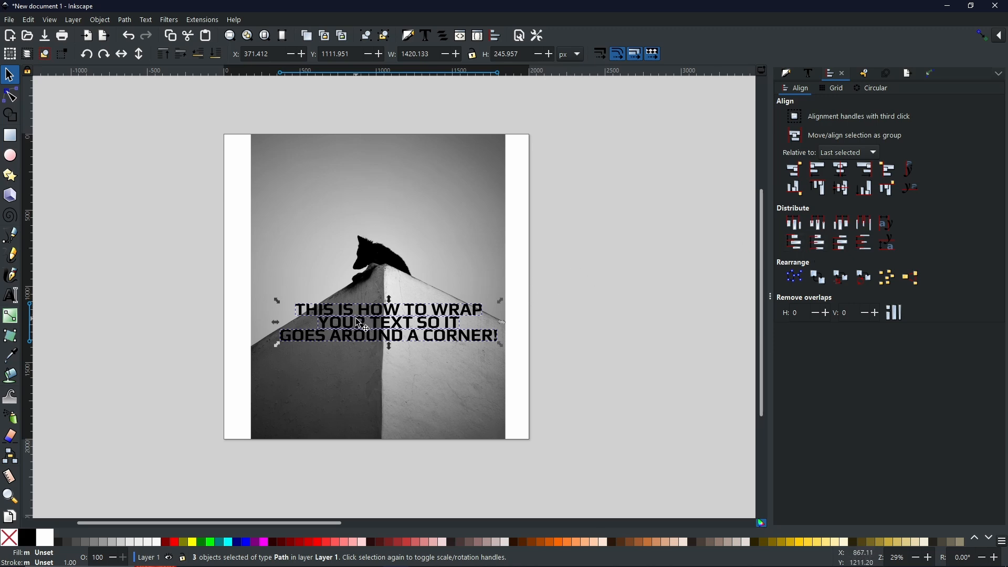
{"action": "key", "text": "shift"}
{"action": "left_click", "coordinate": [420, 198], "text": "shift"}
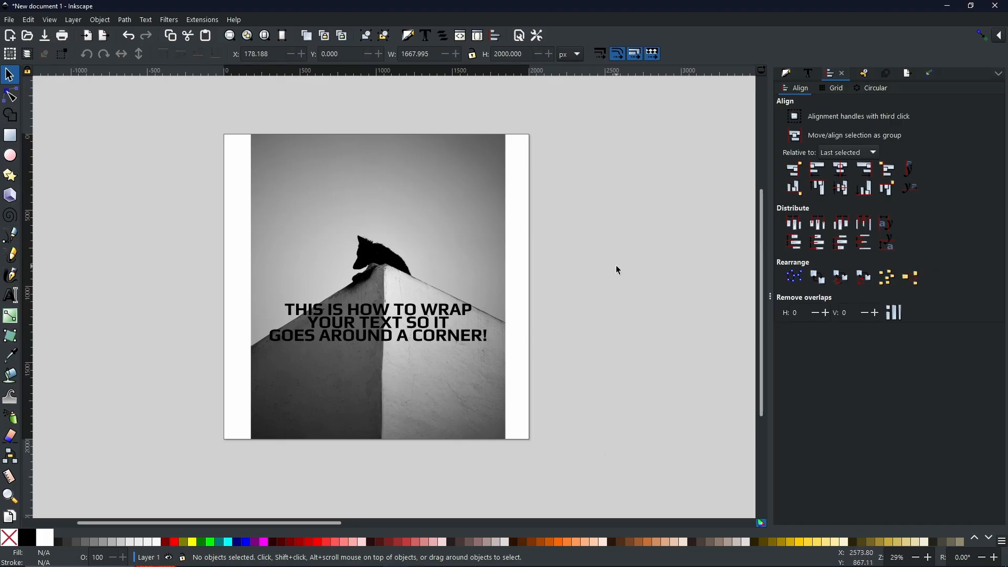
Step: Unite the three text lines into a single path with Union
{"action": "left_click_drag", "start_coordinate": [584, 355], "coordinate": [210, 289]}
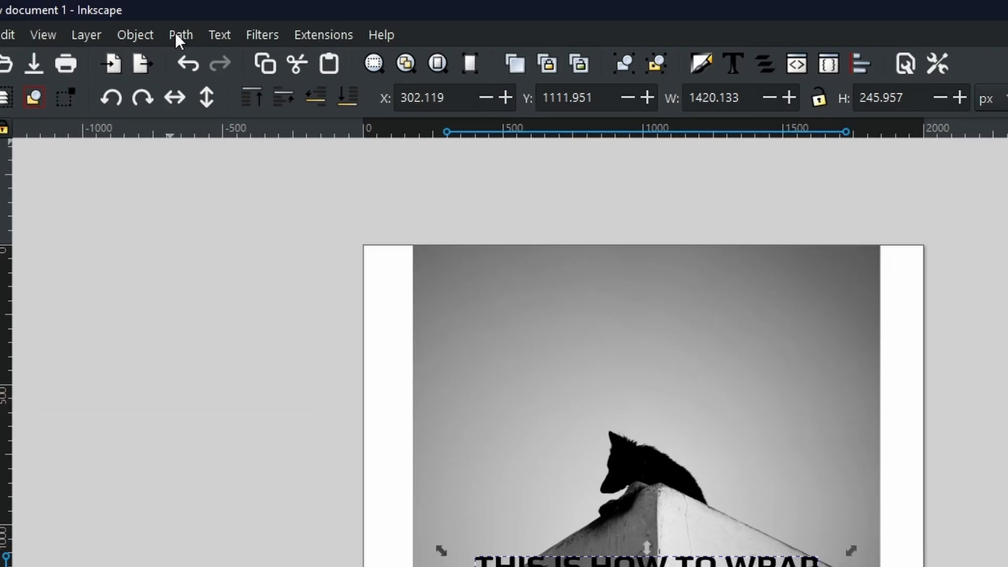
{"action": "left_click", "coordinate": [124, 20]}
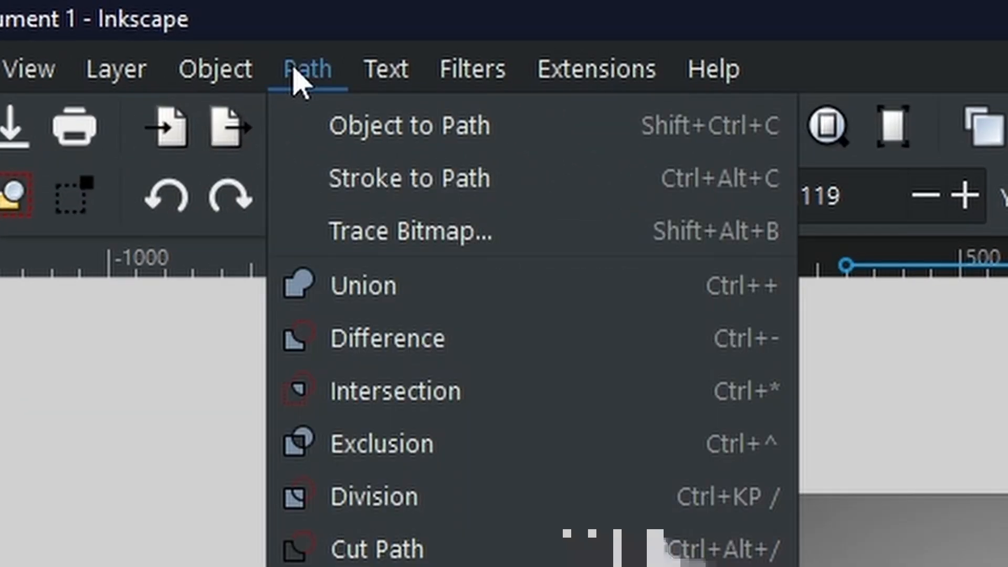
{"action": "left_click", "coordinate": [344, 300]}
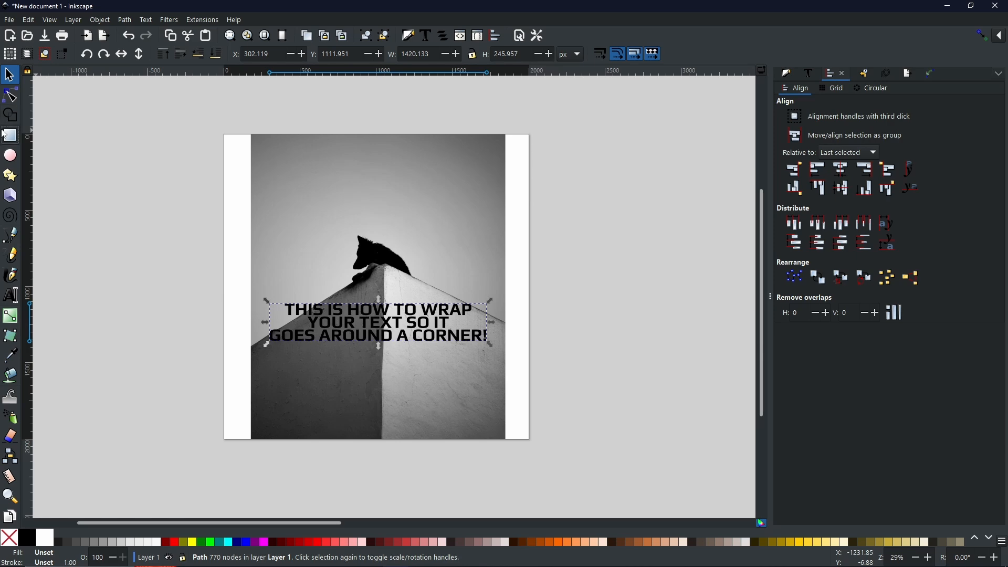
Step: Draw a rectangle about 778 × 372 px from the wall's corner edge, covering the part of the text on the light wall
{"action": "left_click", "coordinate": [11, 135]}
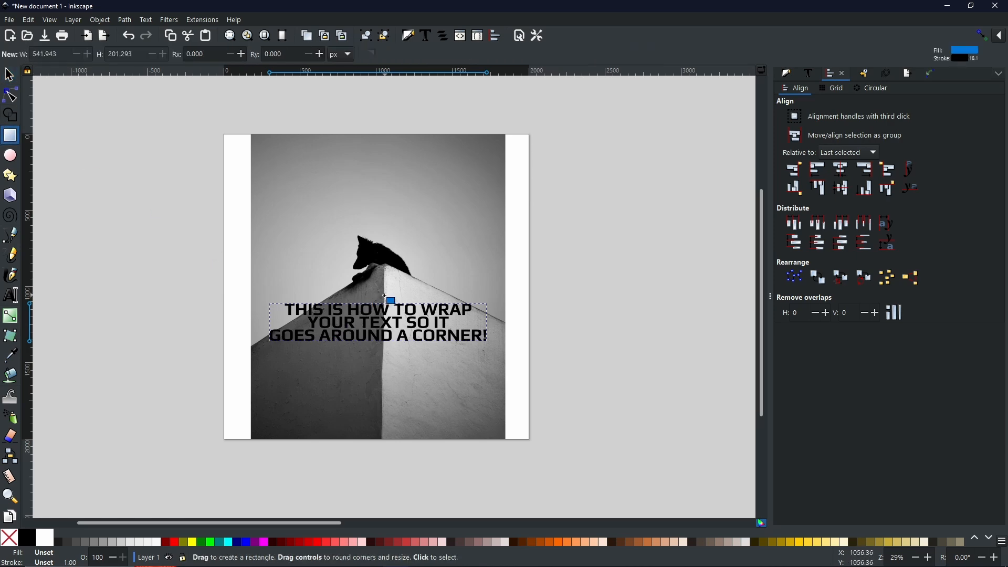
{"action": "left_click_drag", "start_coordinate": [383, 294], "coordinate": [503, 351]}
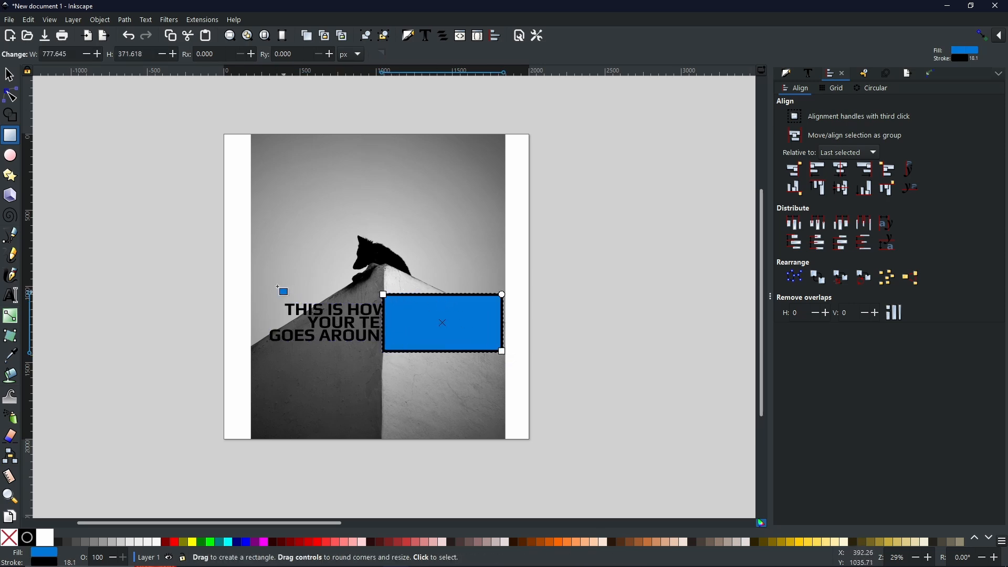
Step: Try to split the united text at the wall's corner by cutting it with the blue rectangle using Cut Path
{"action": "key", "text": "s"}
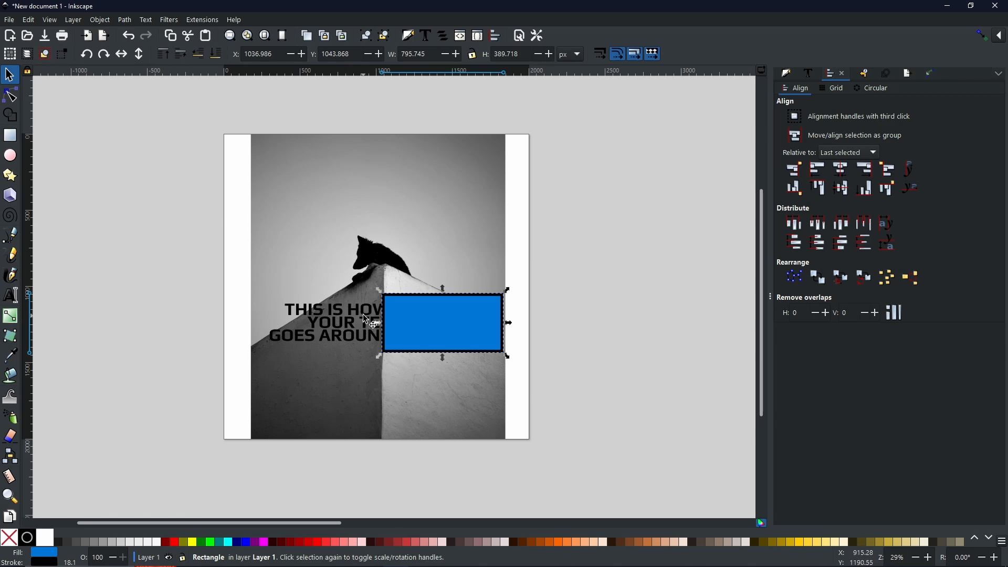
{"action": "left_click", "coordinate": [364, 308], "text": "shift"}
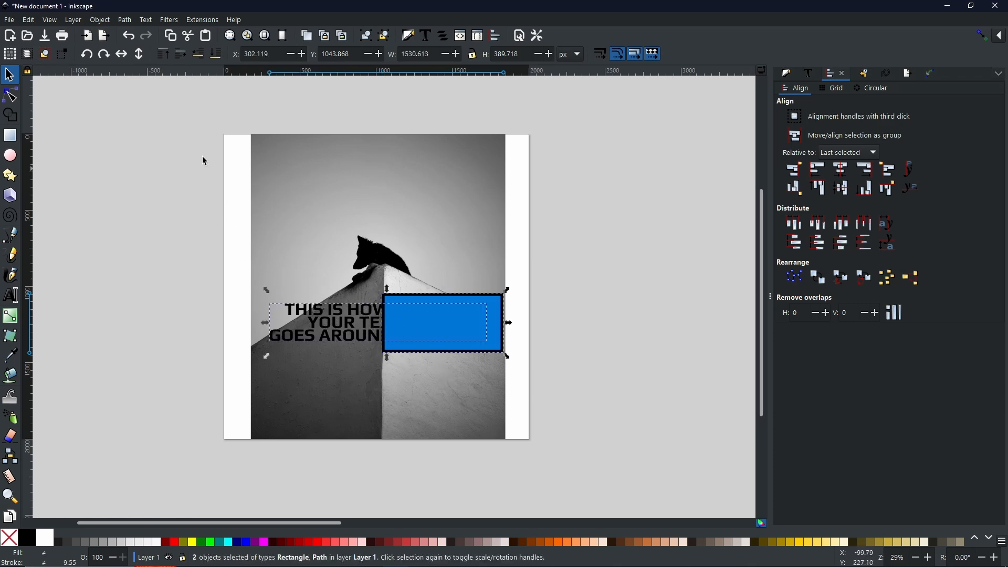
{"action": "left_click", "coordinate": [124, 21]}
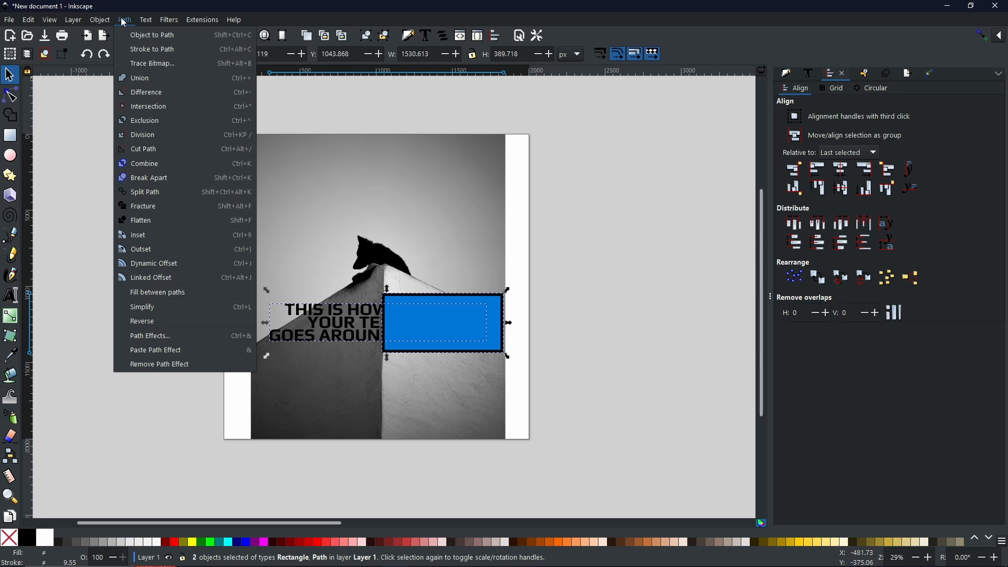
{"action": "left_click", "coordinate": [141, 152]}
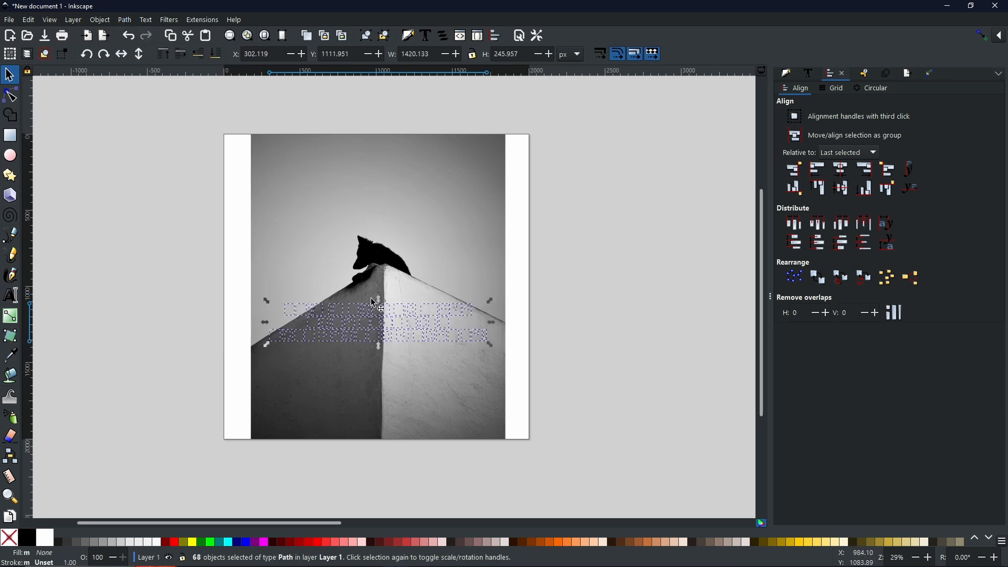
Step: Fill the cut letter pieces with black and undo the cut to restore the united text path
{"action": "left_click", "coordinate": [28, 539]}
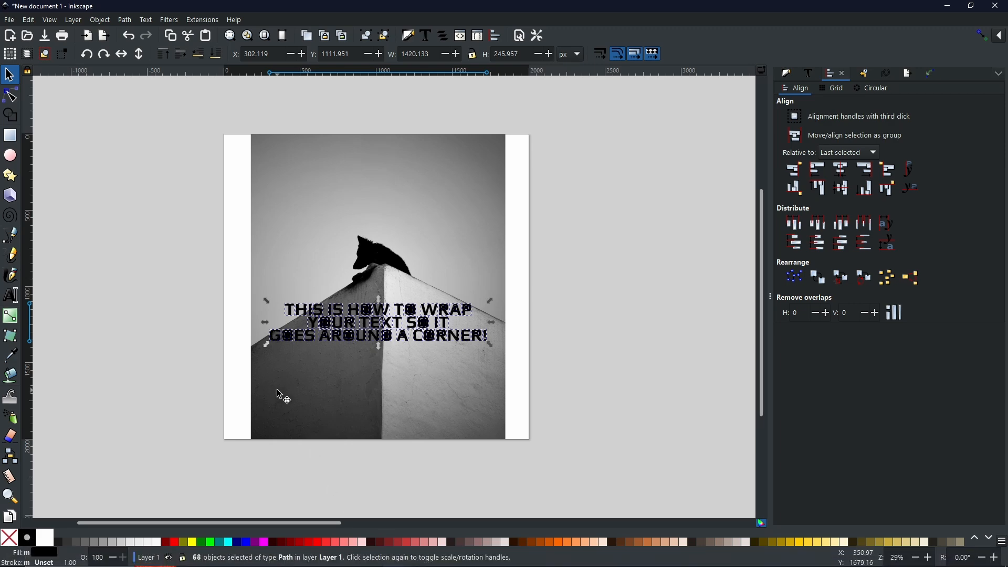
{"action": "scroll", "coordinate": [399, 337], "scroll_direction": "up", "scroll_amount": 4, "text": "ctrl"}
{"action": "scroll", "coordinate": [387, 331], "scroll_direction": "up", "scroll_amount": 2, "text": "ctrl"}
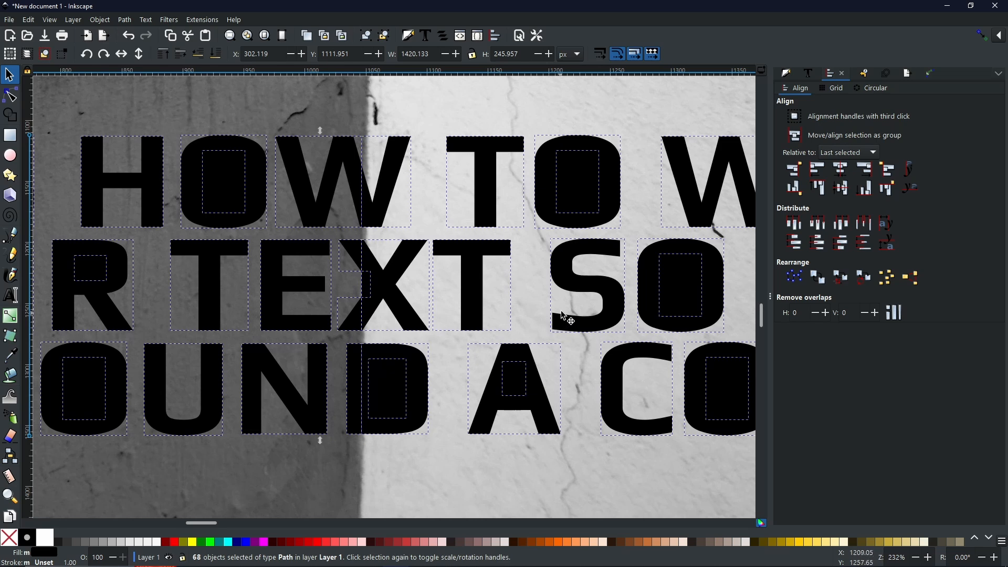
{"action": "key", "text": "ctrl"}
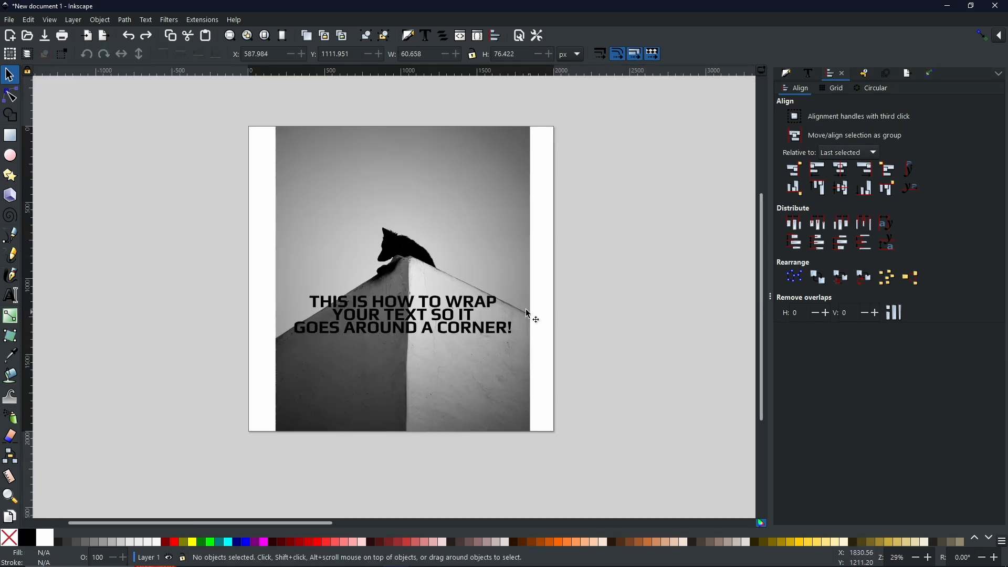
Step: Apply the Slice live path effect to the united text path
{"action": "left_click", "coordinate": [410, 303]}
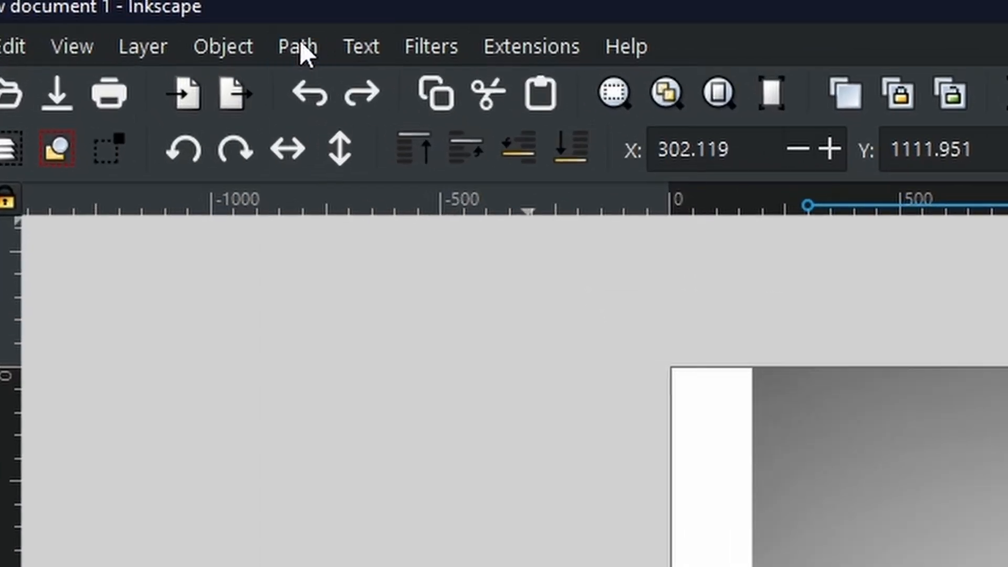
{"action": "left_click", "coordinate": [301, 46]}
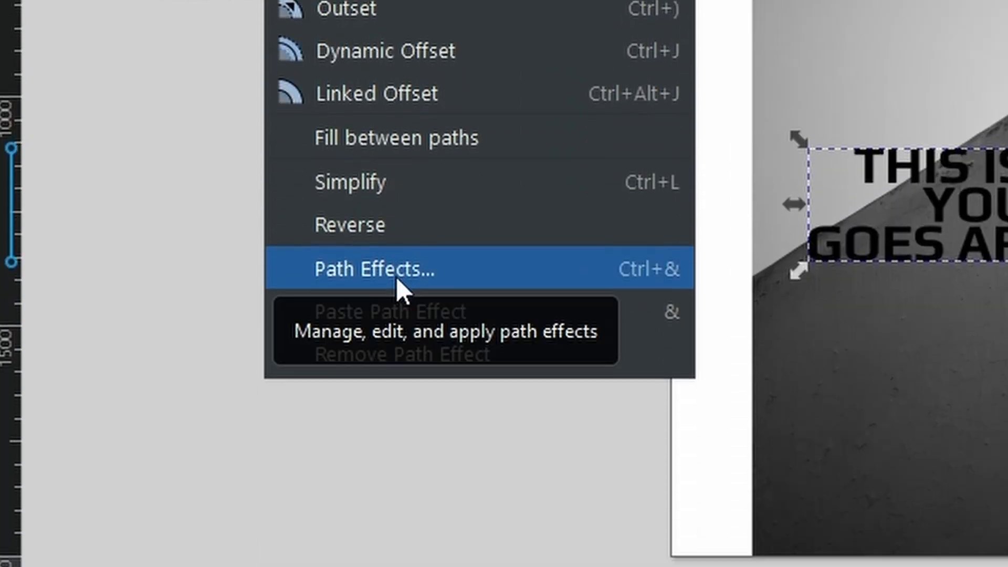
{"action": "left_click", "coordinate": [396, 269]}
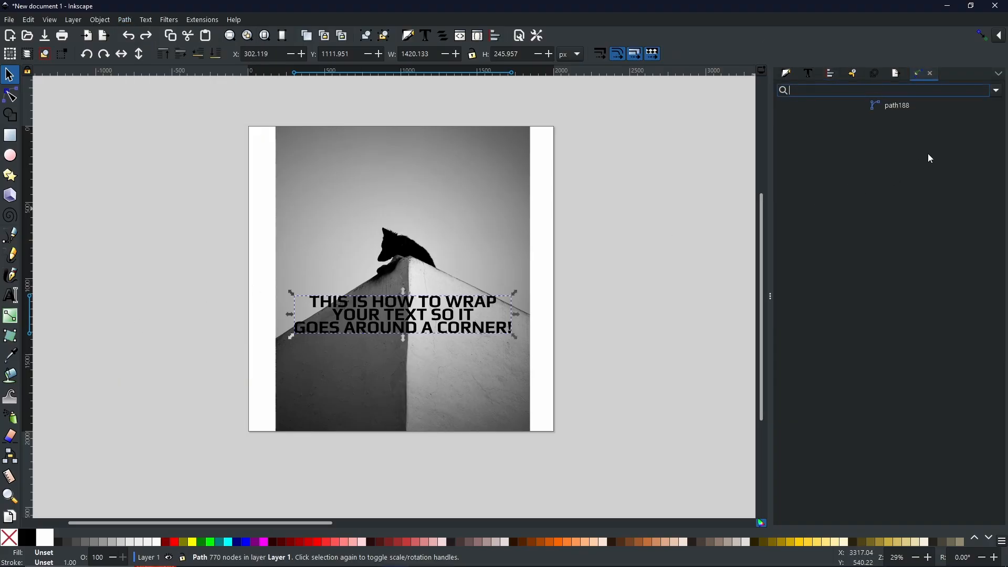
{"action": "left_click", "coordinate": [997, 92]}
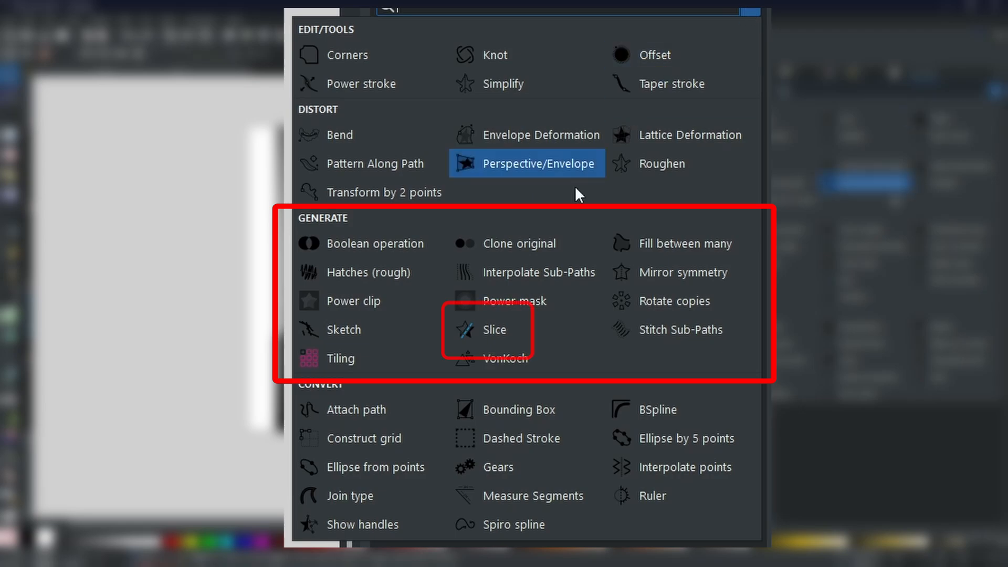
{"action": "left_click", "coordinate": [505, 330]}
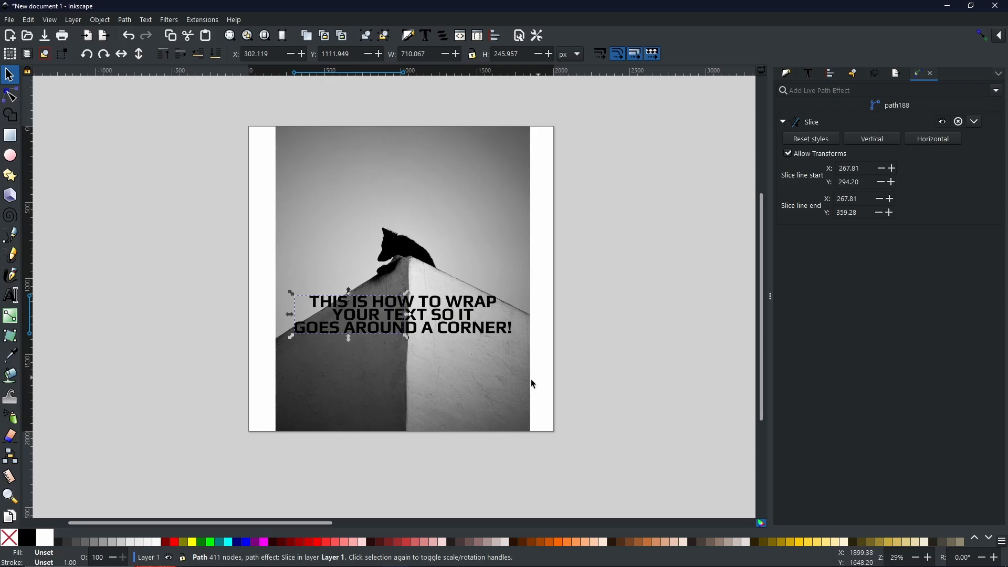
Step: Move both ends of the text's slice line with the Node tool so it runs along the wall's corner edge
{"action": "scroll", "coordinate": [400, 329], "scroll_direction": "up", "scroll_amount": 3}
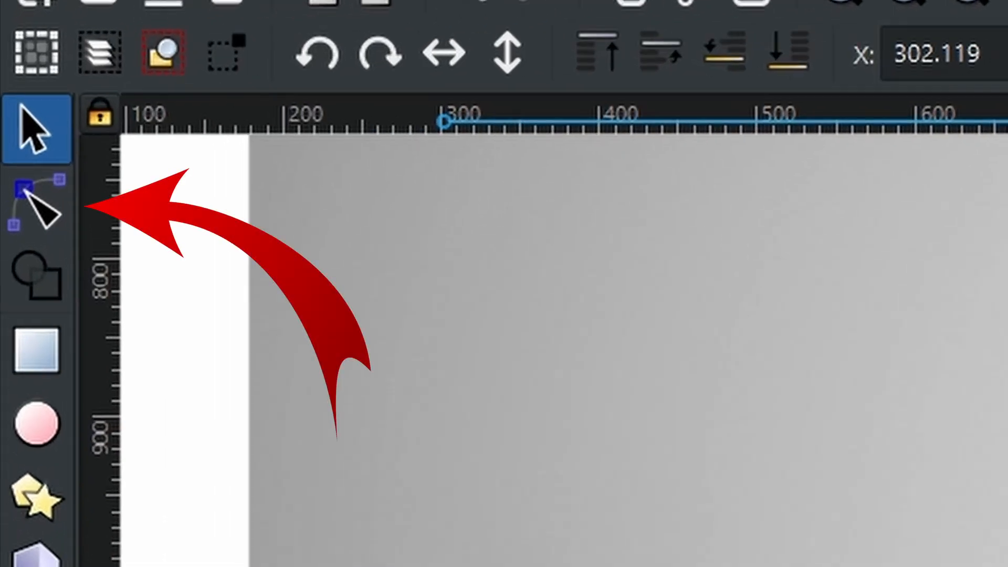
{"action": "left_click", "coordinate": [23, 207]}
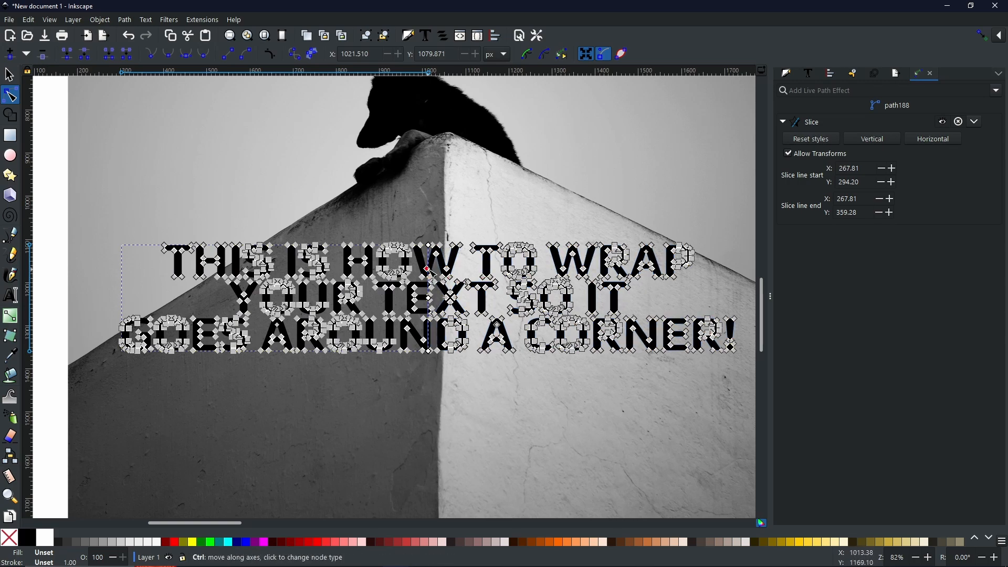
{"action": "scroll", "coordinate": [399, 295], "scroll_direction": "up", "scroll_amount": 2}
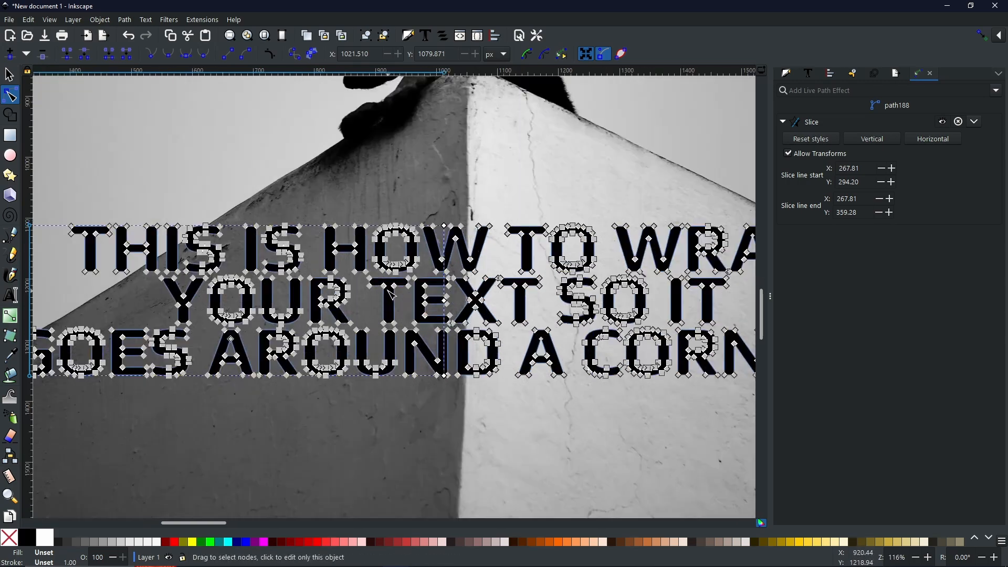
{"action": "scroll", "coordinate": [390, 294], "scroll_direction": "up", "scroll_amount": 1}
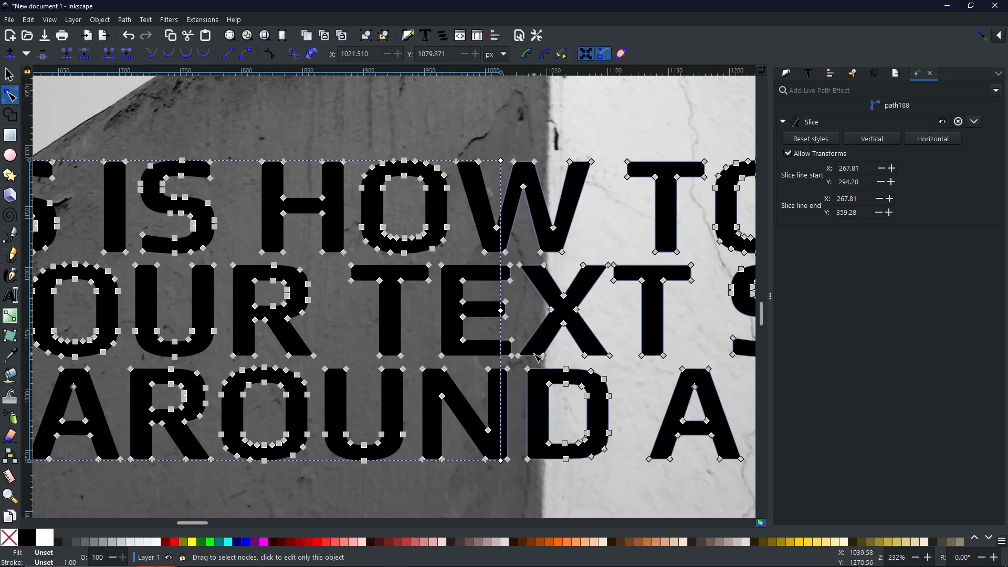
{"action": "scroll", "coordinate": [534, 356], "scroll_direction": "up", "scroll_amount": 1}
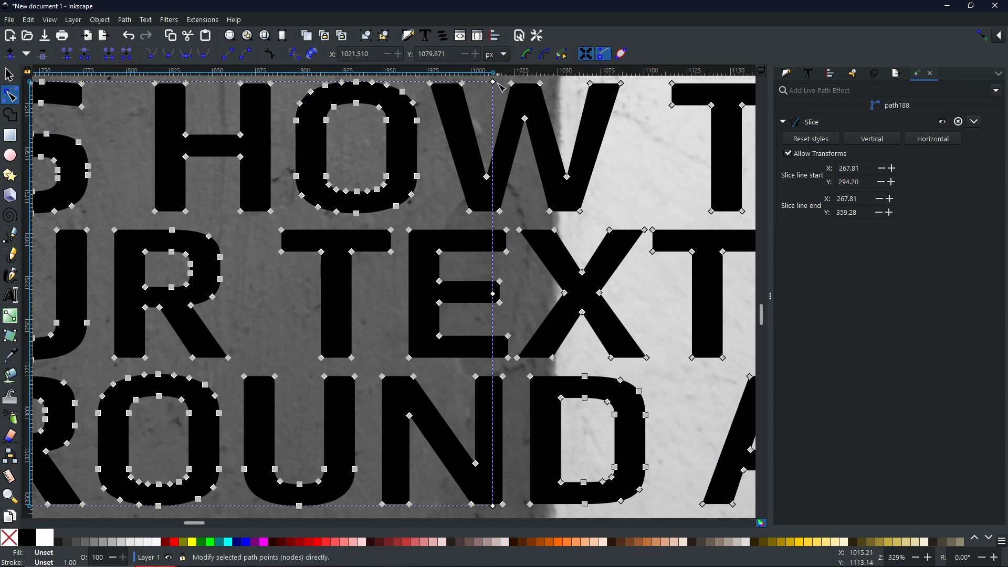
{"action": "left_click_drag", "start_coordinate": [496, 84], "coordinate": [566, 90]}
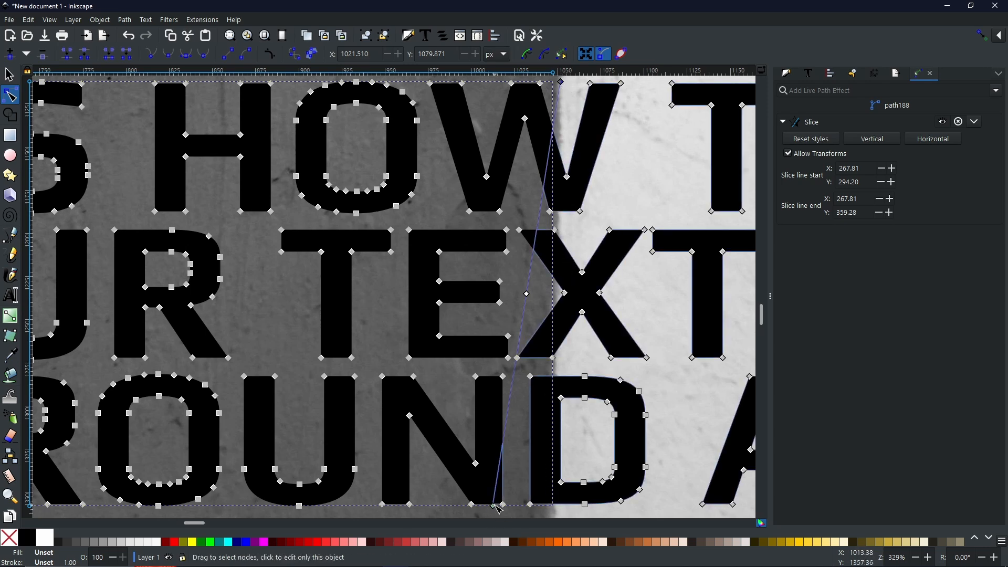
{"action": "left_click_drag", "start_coordinate": [501, 507], "coordinate": [560, 512]}
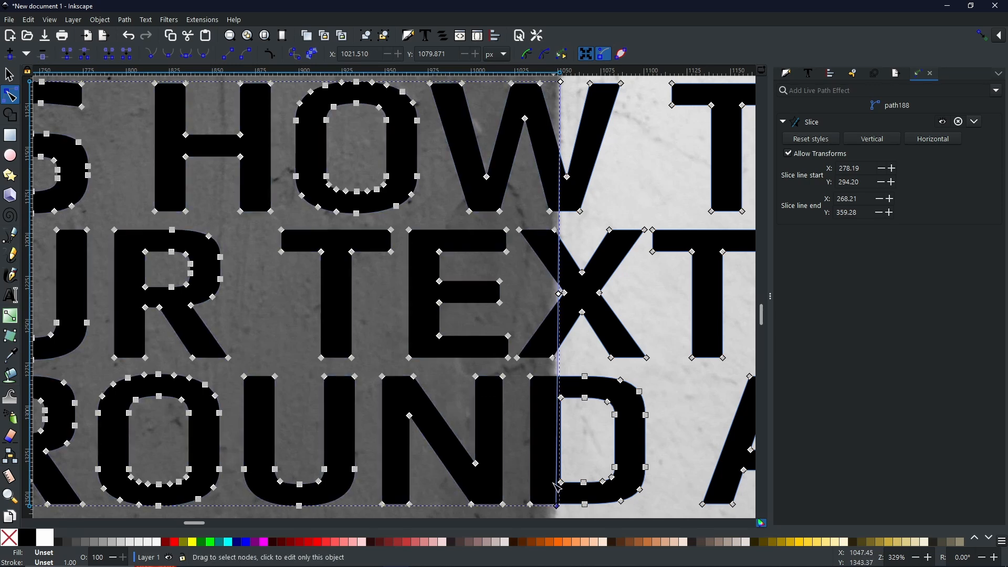
Step: Convert the sliced text into plain paths with Object to Path
{"action": "scroll", "coordinate": [455, 268], "scroll_direction": "down", "scroll_amount": 4}
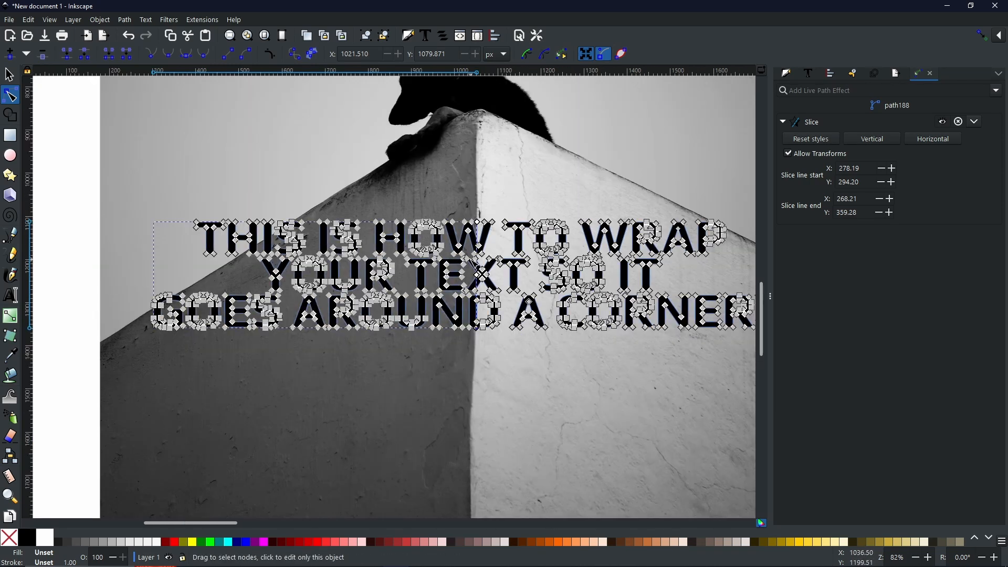
{"action": "left_click", "coordinate": [121, 20]}
{"action": "left_click", "coordinate": [133, 38]}
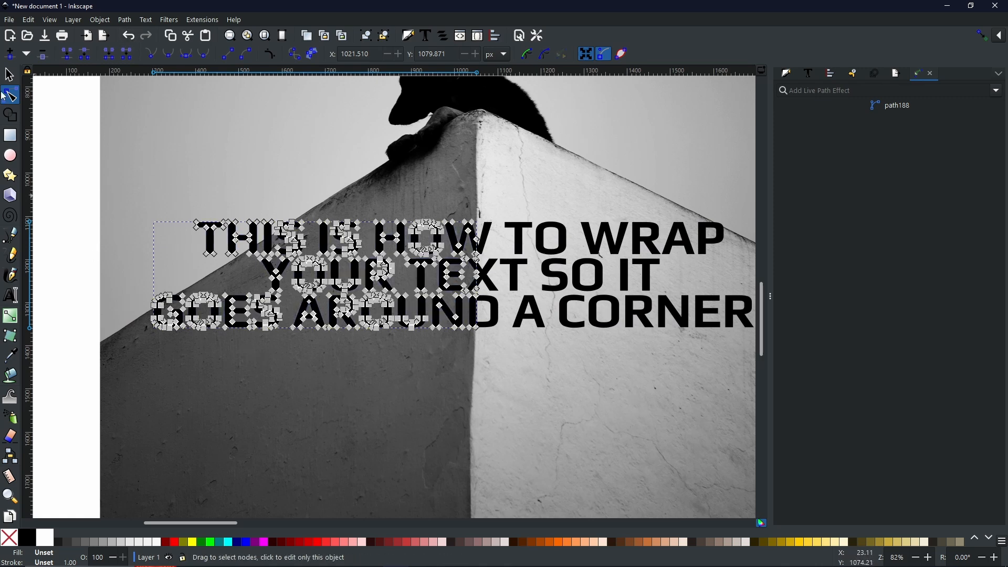
Step: Skew the text half on the light wall downward at its outer end to match the wall's perspective
{"action": "left_click", "coordinate": [8, 74]}
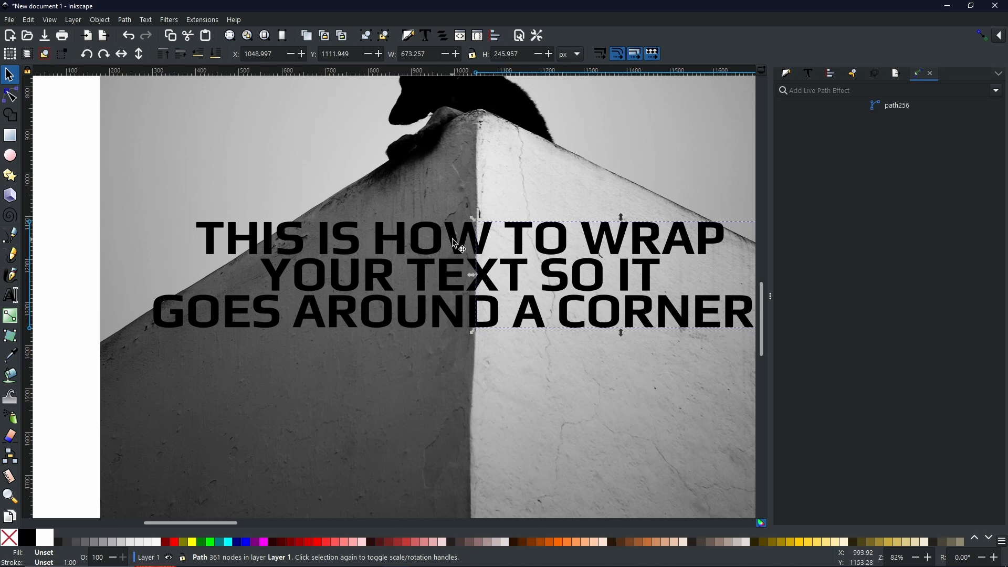
{"action": "left_click", "coordinate": [544, 239]}
{"action": "scroll", "coordinate": [556, 320], "scroll_direction": "down", "scroll_amount": 2}
{"action": "left_click_drag", "start_coordinate": [603, 367], "coordinate": [511, 344]}
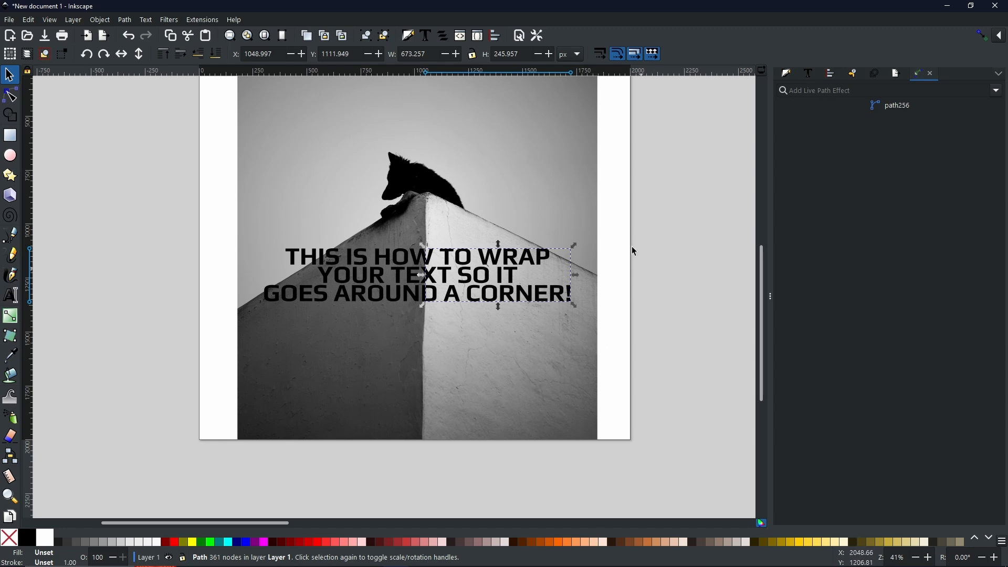
{"action": "left_click", "coordinate": [491, 283]}
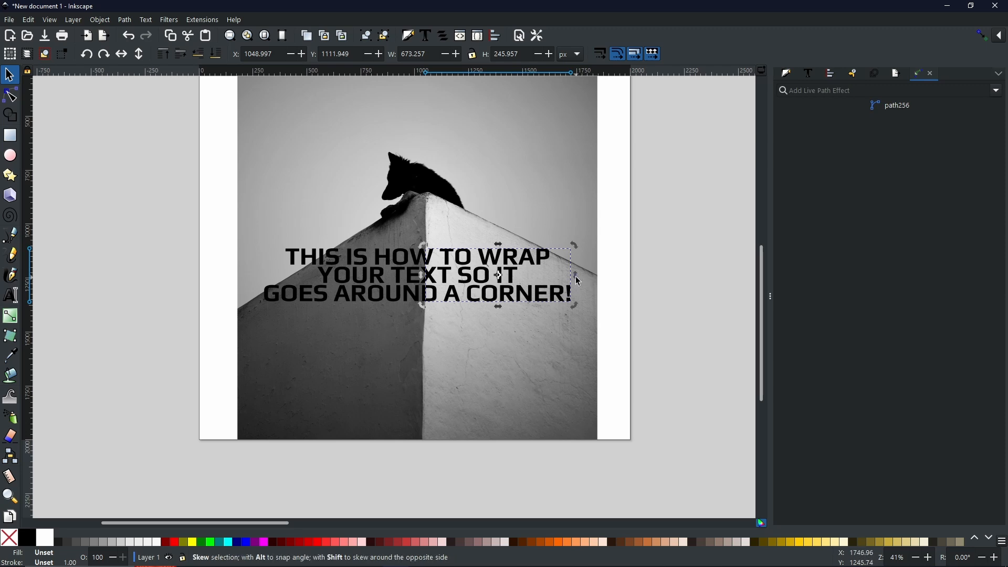
{"action": "left_click_drag", "start_coordinate": [579, 282], "coordinate": [575, 342]}
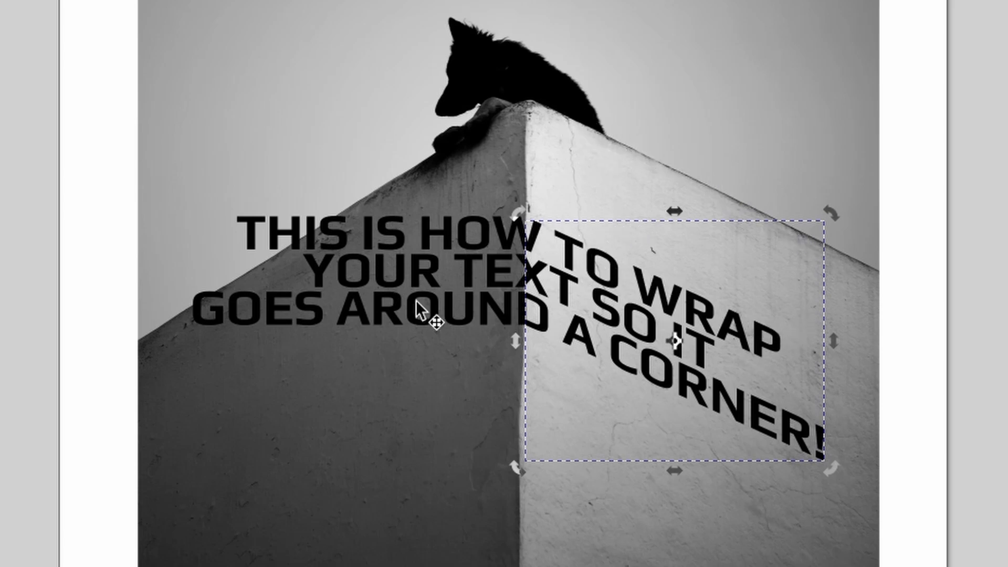
Step: Select the text half on the dark wall and switch it to its rotate and skew handles
{"action": "left_click", "coordinate": [311, 268]}
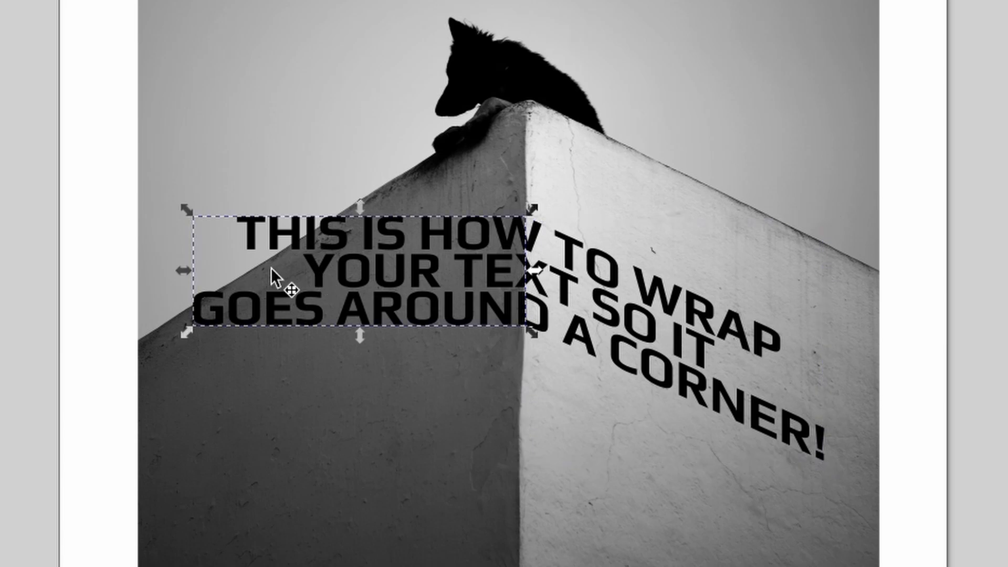
{"action": "left_click", "coordinate": [333, 287]}
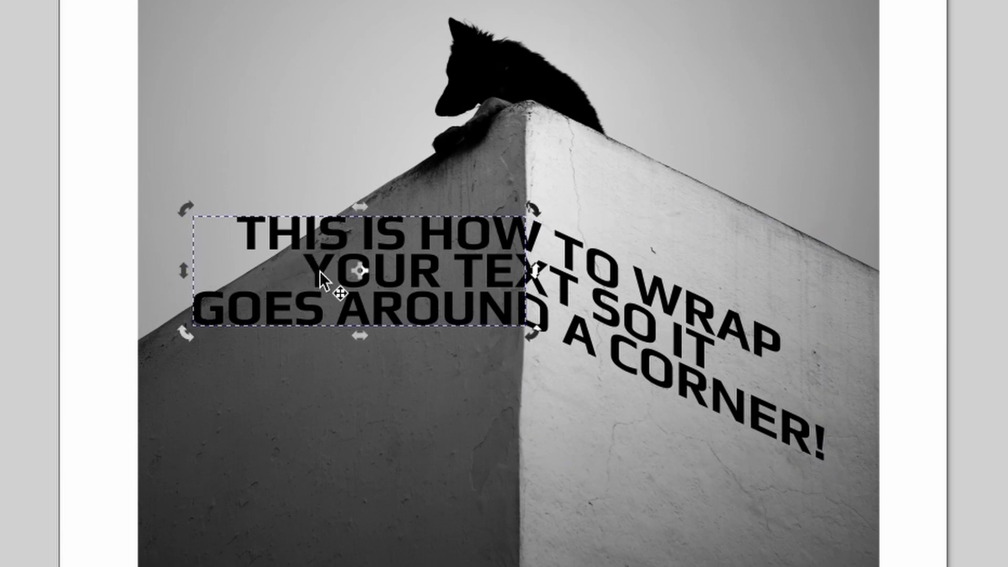
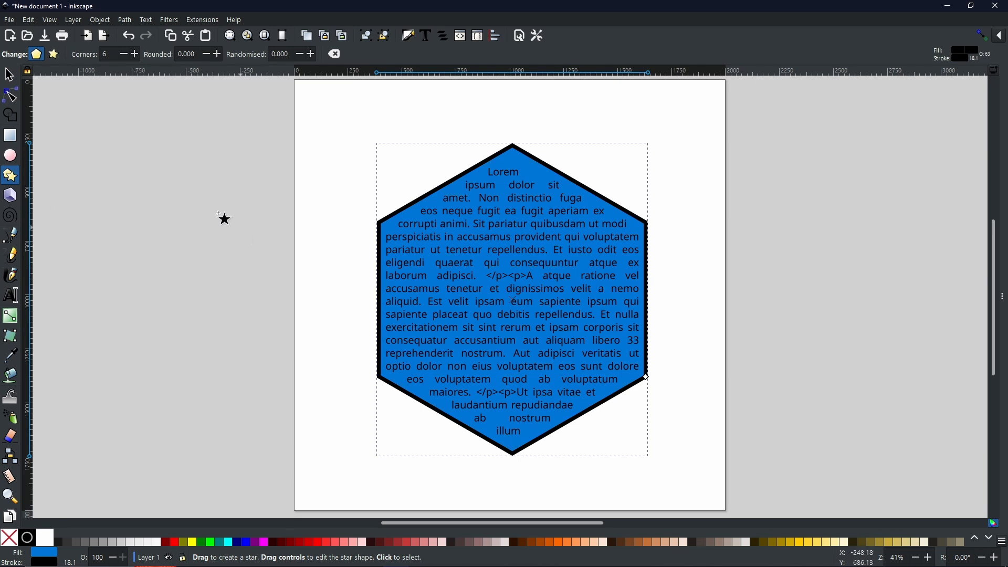
{"action": "left_click", "coordinate": [9, 297]}
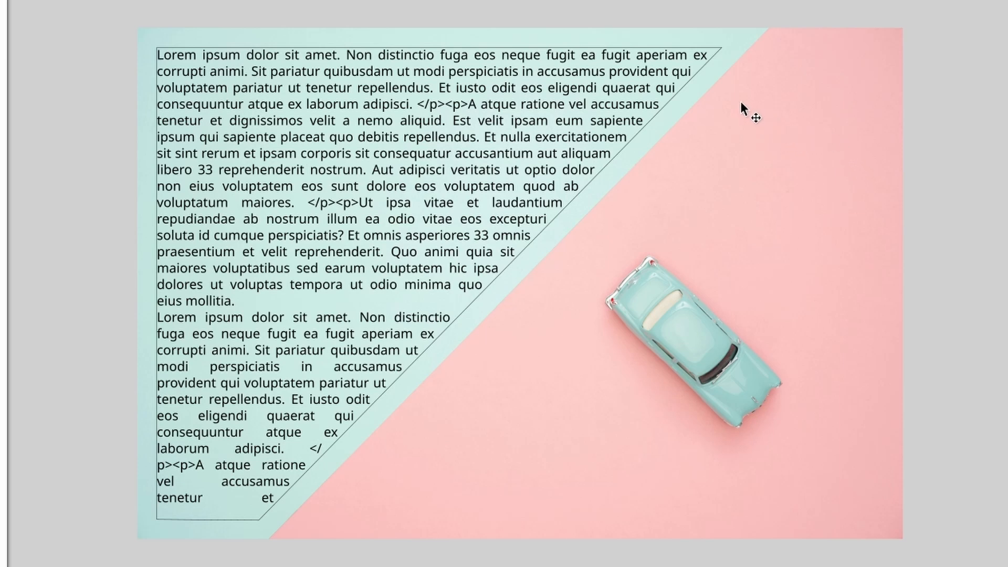
Step: Select the frame shape around the text flowed over the turquoise area, make its outline invisible and deselect it
{"action": "left_click", "coordinate": [720, 53]}
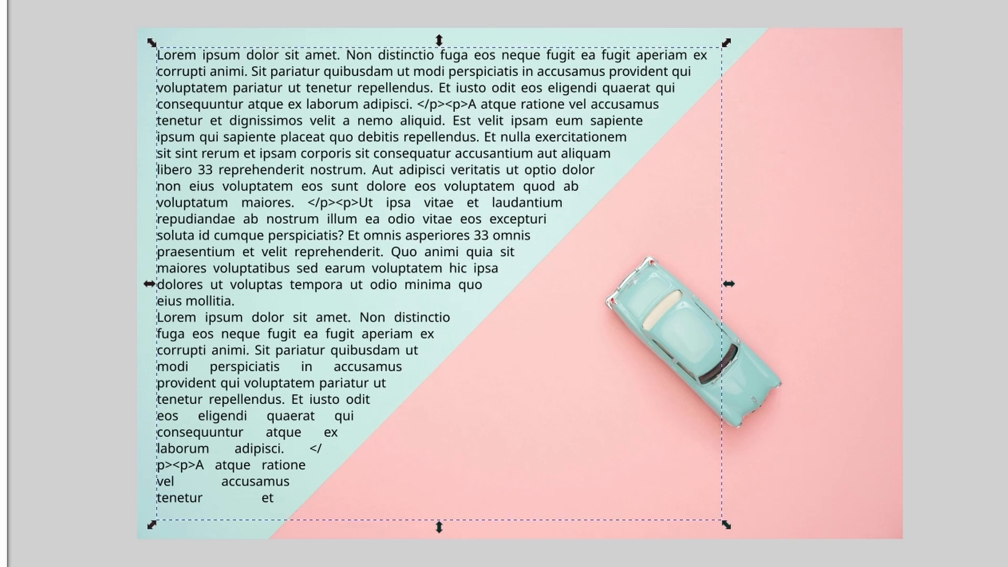
{"action": "left_click", "coordinate": [972, 88]}
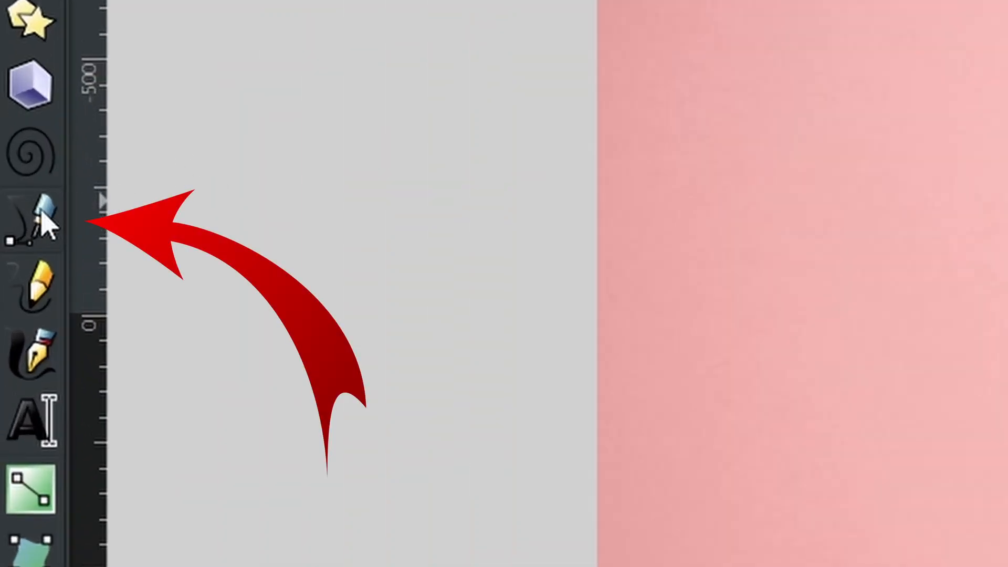
Step: Start a Bezier path just below the photo's lower edge and trace straight segments up the outer side of the pink-side cable's lower part
{"action": "left_click", "coordinate": [45, 223]}
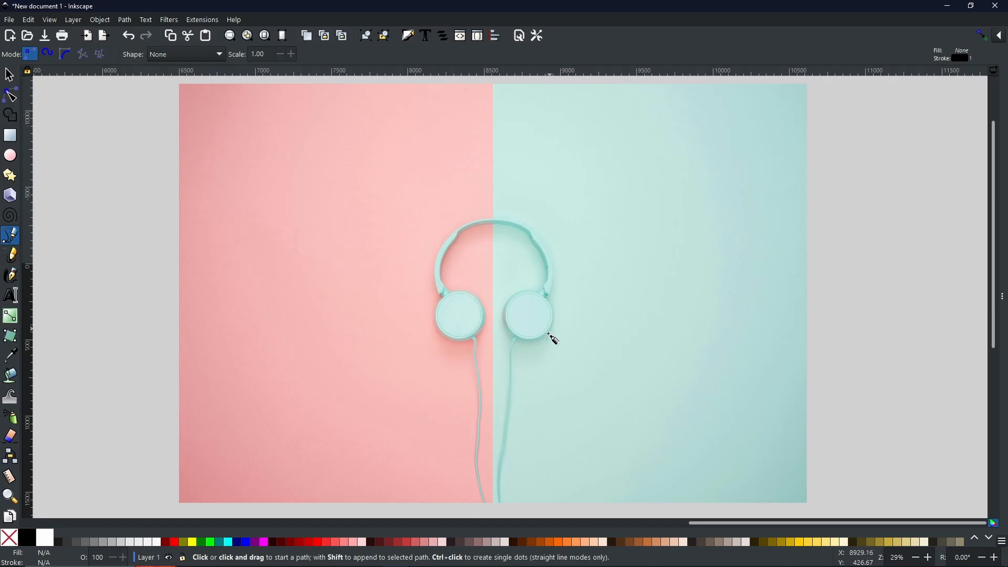
{"action": "left_click", "coordinate": [515, 480]}
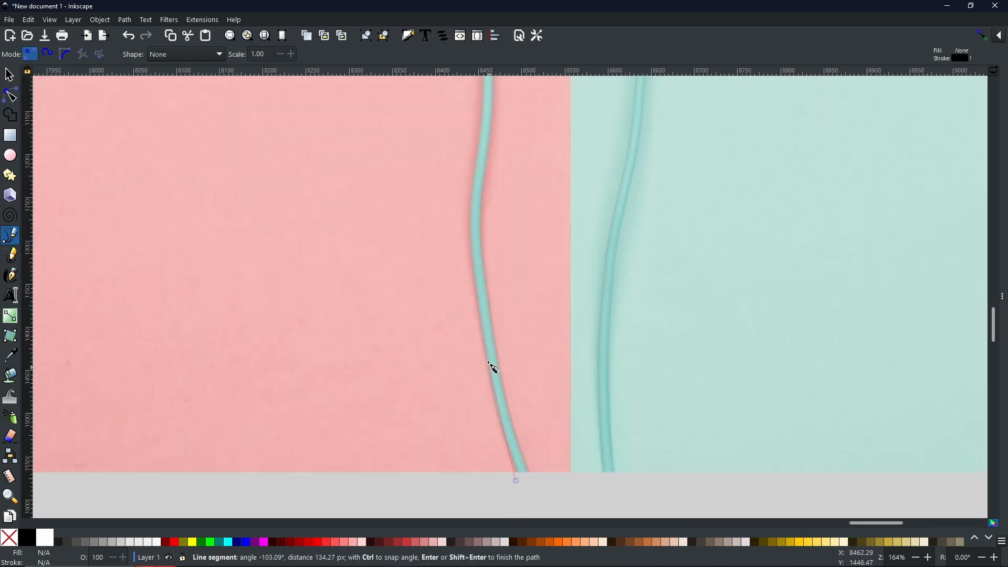
{"action": "left_click", "coordinate": [479, 362]}
{"action": "left_click", "coordinate": [464, 220]}
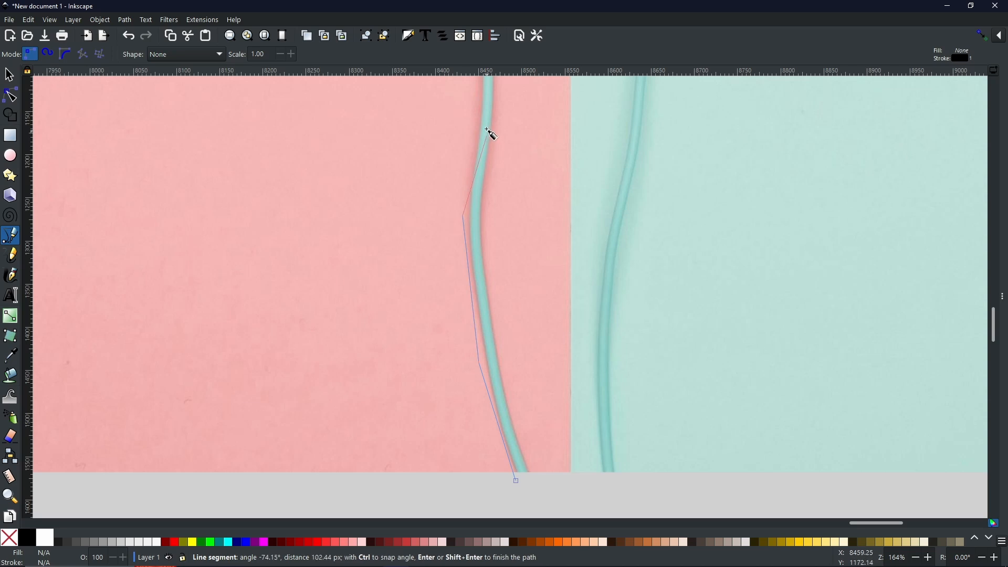
{"action": "left_click", "coordinate": [477, 107]}
{"action": "scroll", "coordinate": [490, 89], "scroll_direction": "up", "scroll_amount": 5}
{"action": "scroll", "coordinate": [493, 307], "scroll_direction": "up", "scroll_amount": 3}
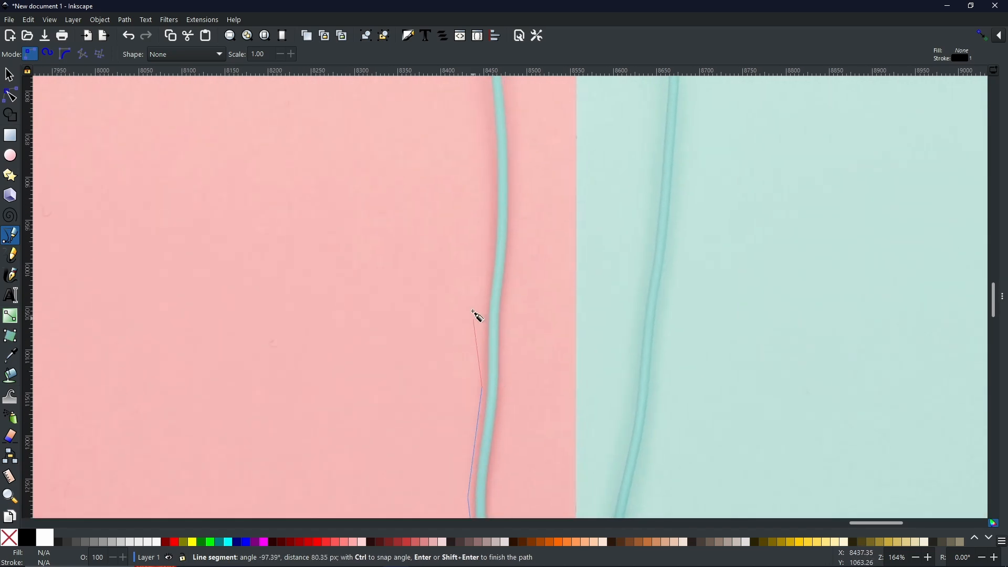
{"action": "left_click", "coordinate": [495, 270]}
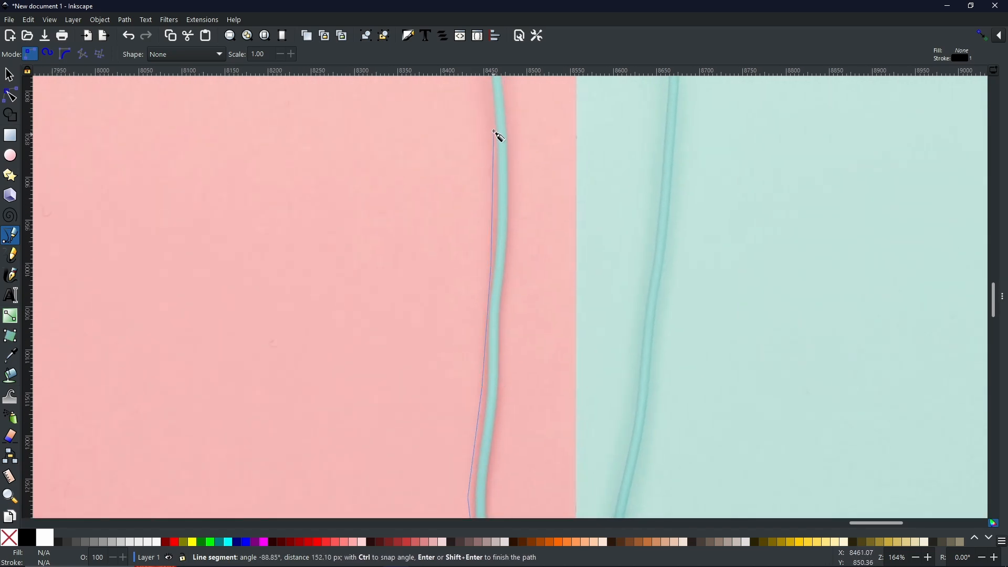
{"action": "left_click", "coordinate": [494, 135]}
Step: Continue the path up the outer side of the pink-side cable's upper part to where it meets the earcup
{"action": "scroll", "coordinate": [491, 108], "scroll_direction": "up", "scroll_amount": 7}
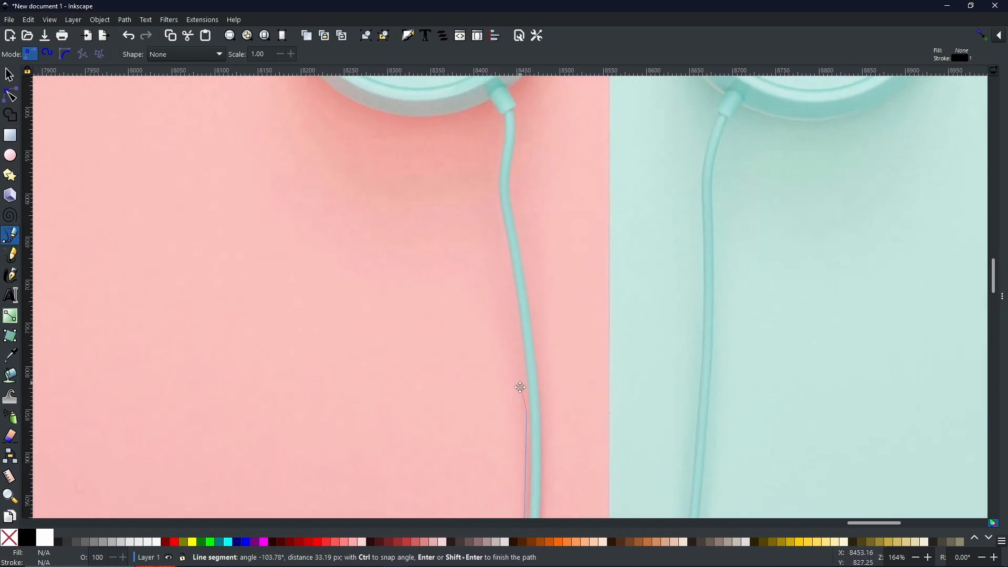
{"action": "left_click", "coordinate": [509, 257]}
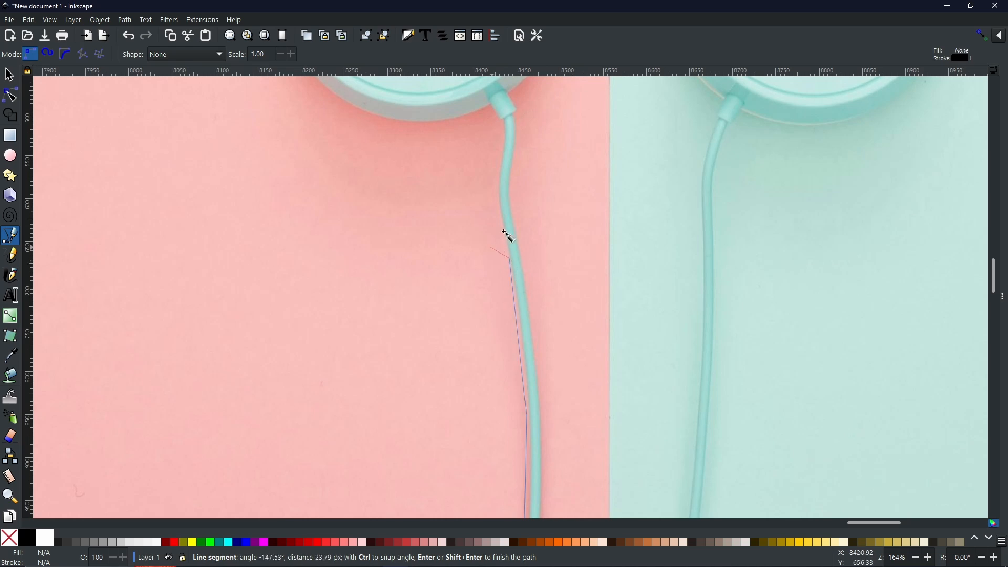
{"action": "left_click", "coordinate": [497, 192]}
{"action": "left_click", "coordinate": [504, 136]}
{"action": "left_click", "coordinate": [493, 109]}
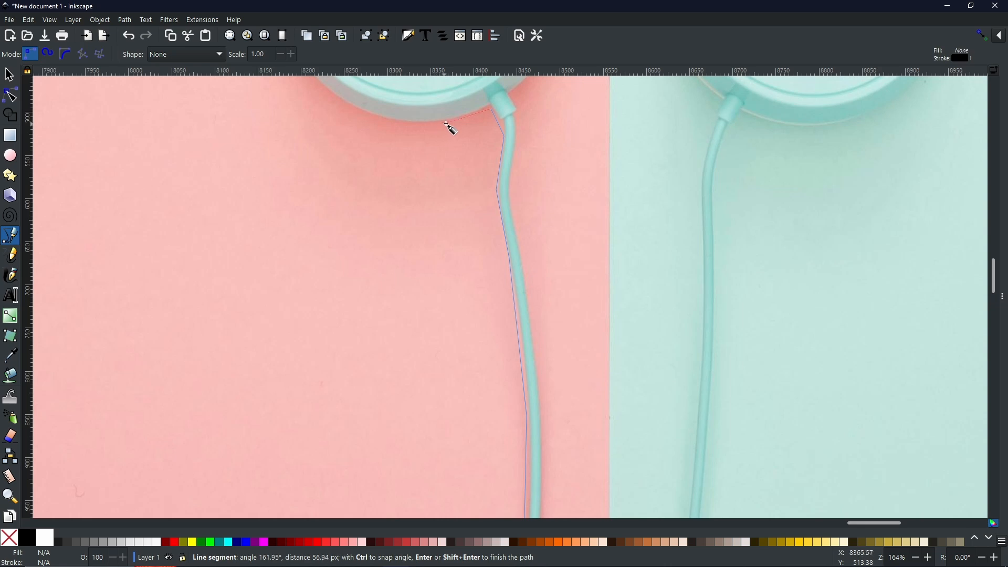
Step: Trace the path around the outer rim of the pink-side earcup up to the headband joint
{"action": "left_click", "coordinate": [456, 121]}
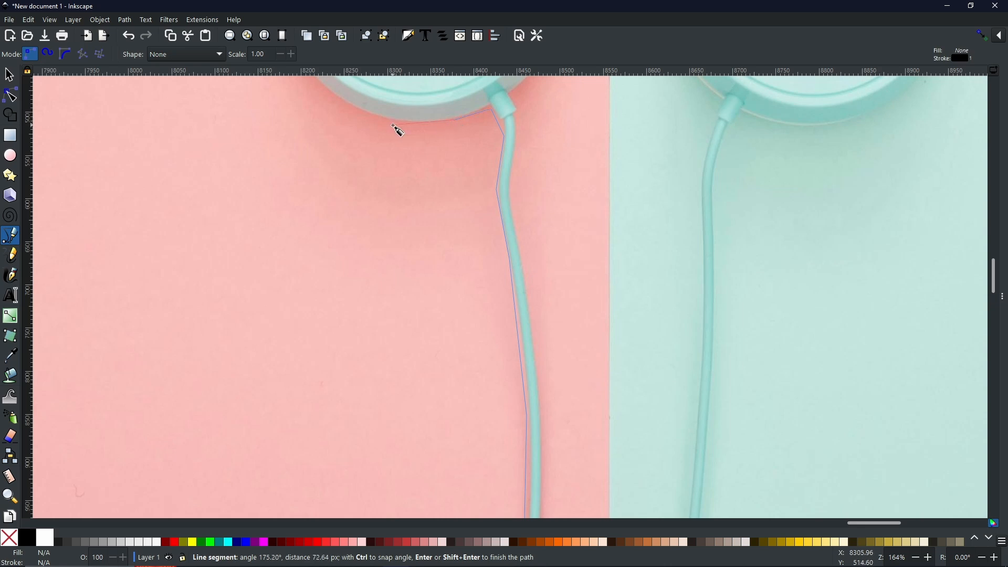
{"action": "left_click", "coordinate": [346, 104]}
{"action": "left_click_drag", "start_coordinate": [336, 85], "coordinate": [578, 387]}
{"action": "left_click", "coordinate": [543, 371]}
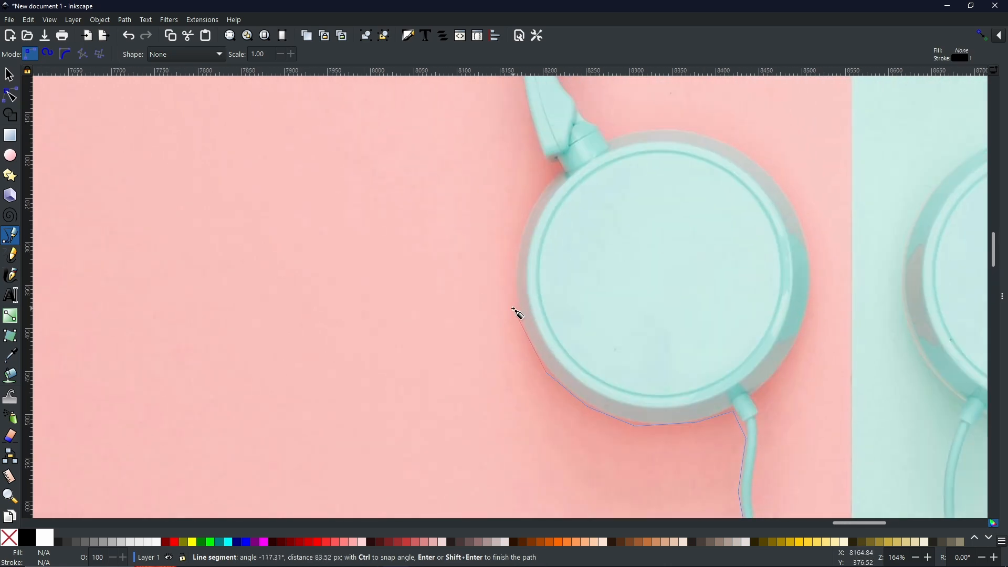
{"action": "left_click", "coordinate": [515, 309]}
{"action": "left_click", "coordinate": [514, 251]}
{"action": "left_click", "coordinate": [537, 207]}
{"action": "left_click", "coordinate": [554, 171]}
Step: Trace the outer edge of the headband over the pink area up to the boundary between the two background colours
{"action": "left_click_drag", "start_coordinate": [554, 165], "coordinate": [668, 385]}
{"action": "left_click", "coordinate": [632, 294]}
{"action": "left_click", "coordinate": [639, 181]}
{"action": "left_click_drag", "start_coordinate": [719, 91], "coordinate": [597, 341]}
{"action": "left_click", "coordinate": [640, 264]}
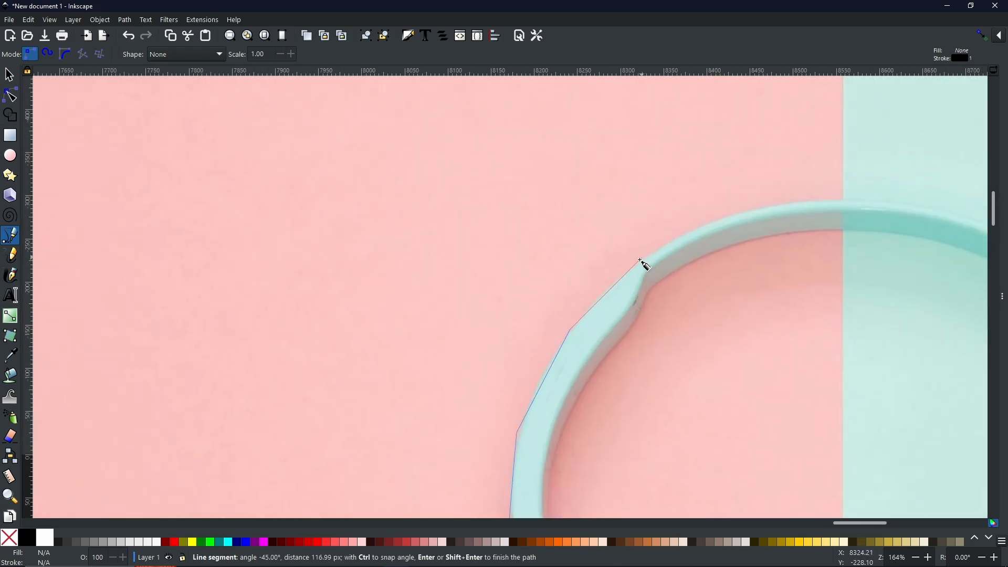
{"action": "left_click", "coordinate": [719, 221]}
{"action": "left_click", "coordinate": [845, 203]}
Step: Trace the outer edge of the headband over the turquoise area down to its joint with the earcup
{"action": "left_click_drag", "start_coordinate": [915, 212], "coordinate": [369, 231]}
{"action": "left_click", "coordinate": [412, 234]}
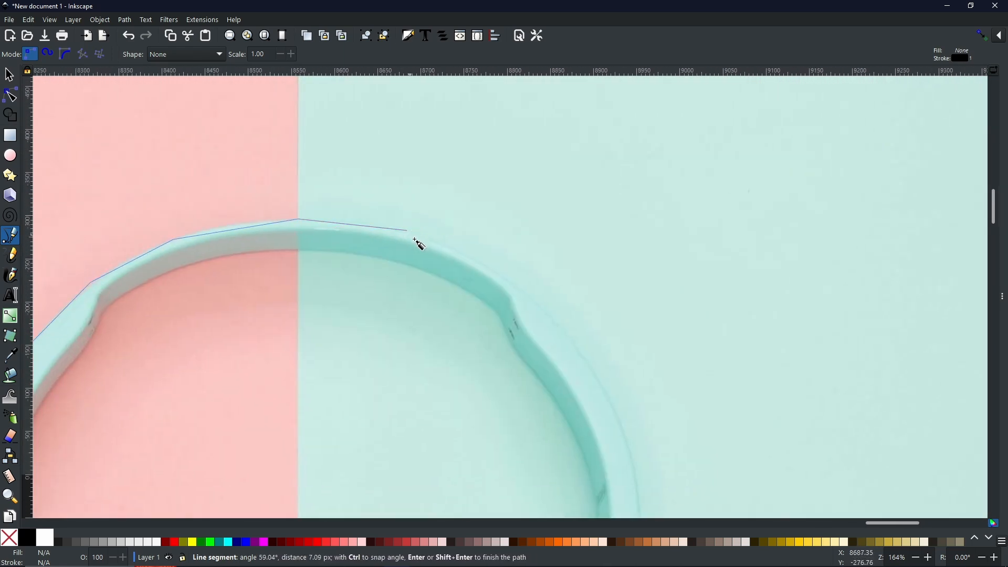
{"action": "left_click", "coordinate": [518, 286]}
{"action": "left_click", "coordinate": [578, 347]}
{"action": "left_click", "coordinate": [625, 434]}
{"action": "left_click_drag", "start_coordinate": [627, 489], "coordinate": [484, 219]}
{"action": "left_click", "coordinate": [497, 233]}
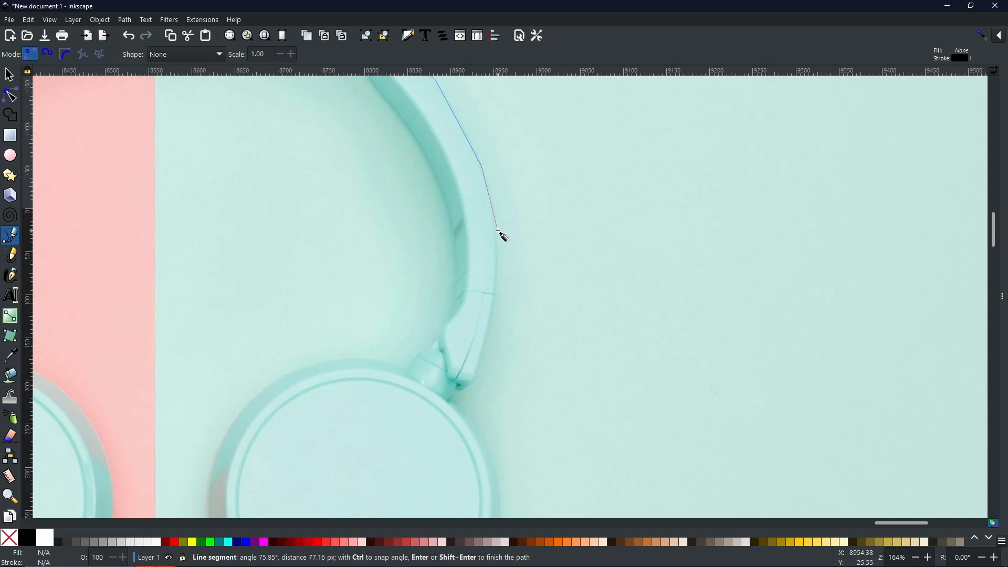
{"action": "left_click", "coordinate": [493, 318]}
{"action": "left_click", "coordinate": [471, 394]}
{"action": "left_click", "coordinate": [459, 402]}
Step: Trace the path around the outer rim of the turquoise-side earcup to the start of its cable
{"action": "left_click_drag", "start_coordinate": [512, 481], "coordinate": [547, 210]}
{"action": "left_click", "coordinate": [536, 233]}
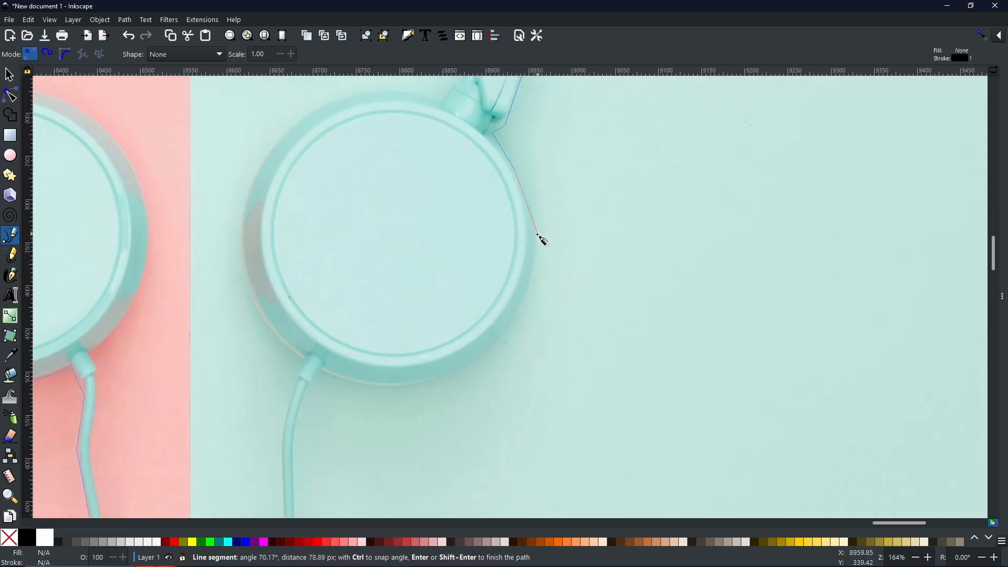
{"action": "left_click", "coordinate": [528, 303]}
{"action": "left_click", "coordinate": [482, 361]}
{"action": "left_click", "coordinate": [416, 385]}
{"action": "left_click", "coordinate": [348, 385]}
{"action": "left_click", "coordinate": [327, 375]}
Step: Trace the path down the outer side of the upper part of the turquoise-side cable
{"action": "left_click_drag", "start_coordinate": [330, 377], "coordinate": [523, 91]}
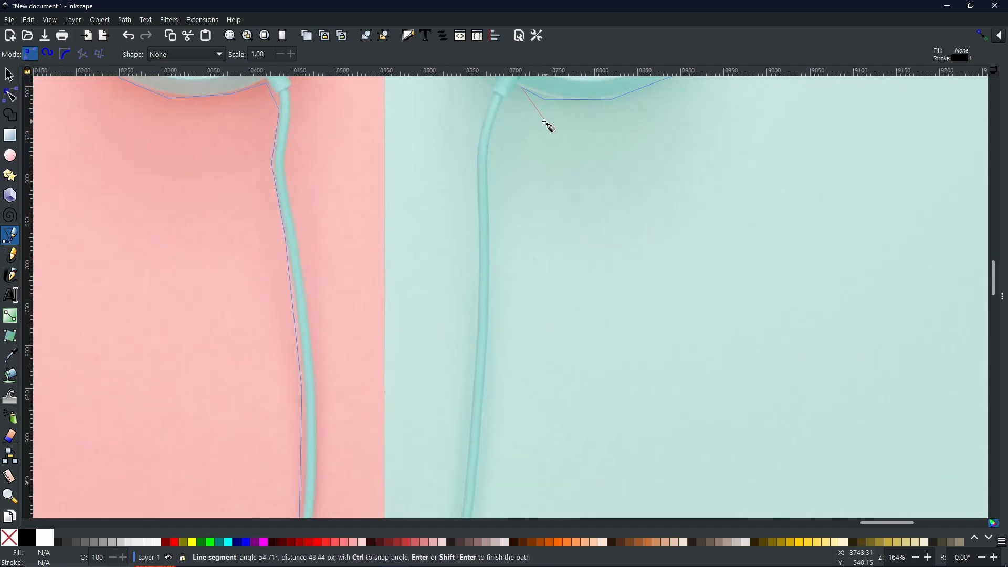
{"action": "left_click", "coordinate": [499, 117]}
{"action": "left_click", "coordinate": [493, 320]}
{"action": "left_click", "coordinate": [485, 424]}
{"action": "left_click_drag", "start_coordinate": [477, 482], "coordinate": [560, 209]}
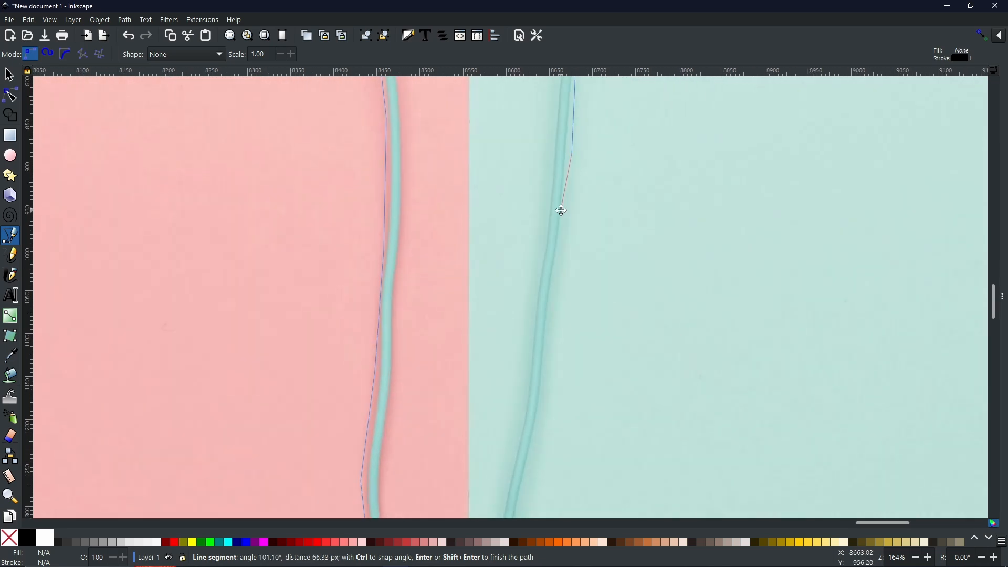
{"action": "left_click", "coordinate": [560, 249]}
{"action": "left_click", "coordinate": [543, 341]}
Step: Trace the rest of the turquoise-side cable past the photo's lower edge and close the path at its starting node
{"action": "left_click_drag", "start_coordinate": [531, 418], "coordinate": [585, 271]}
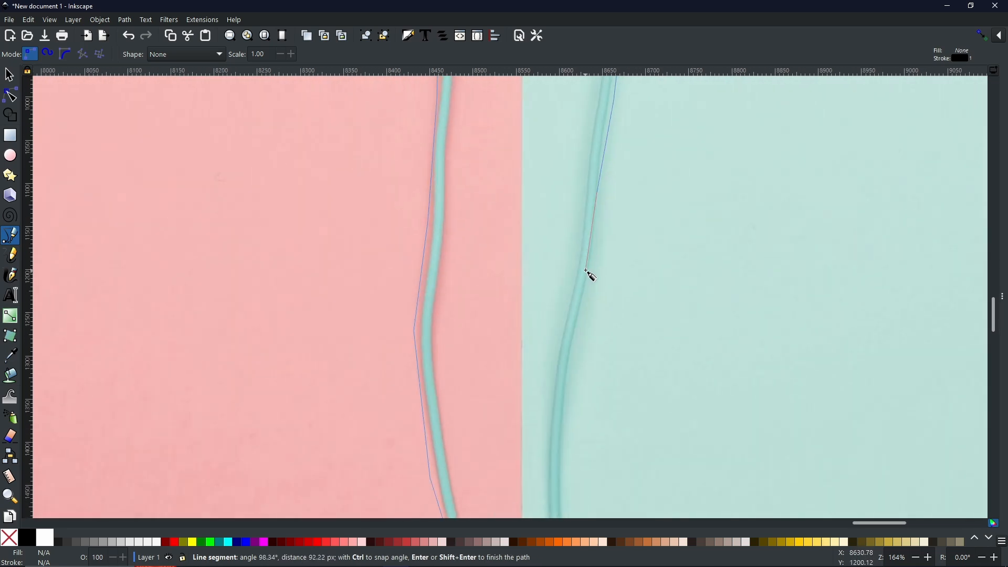
{"action": "left_click", "coordinate": [563, 394]}
{"action": "left_click", "coordinate": [567, 488]}
{"action": "left_click_drag", "start_coordinate": [567, 488], "coordinate": [607, 263]}
{"action": "left_click", "coordinate": [614, 369]}
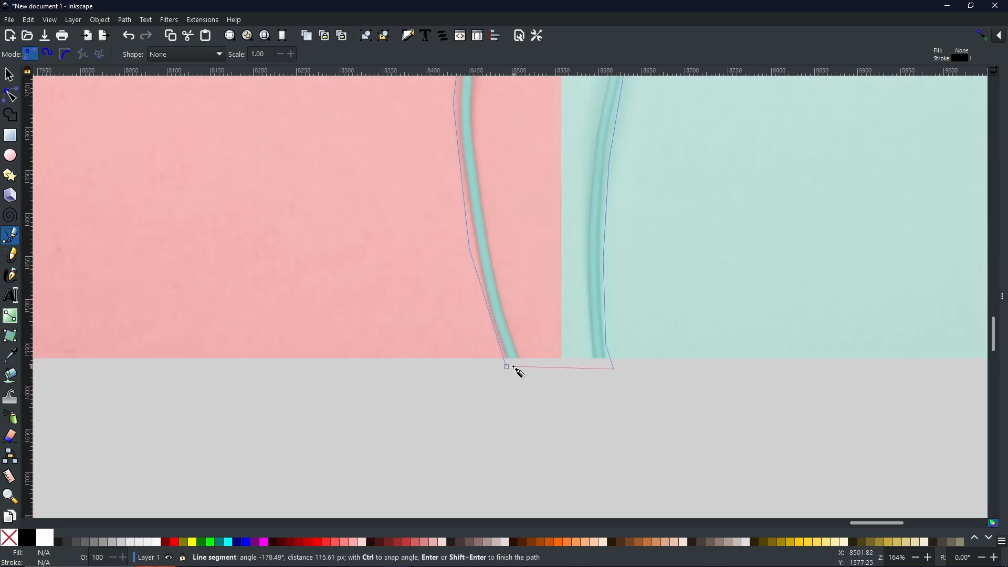
{"action": "left_click", "coordinate": [506, 367]}
Step: Fill the closed headphone outline with bright green and lower its opacity to 25.6%
{"action": "scroll", "coordinate": [724, 267], "scroll_direction": "down", "scroll_amount": 5}
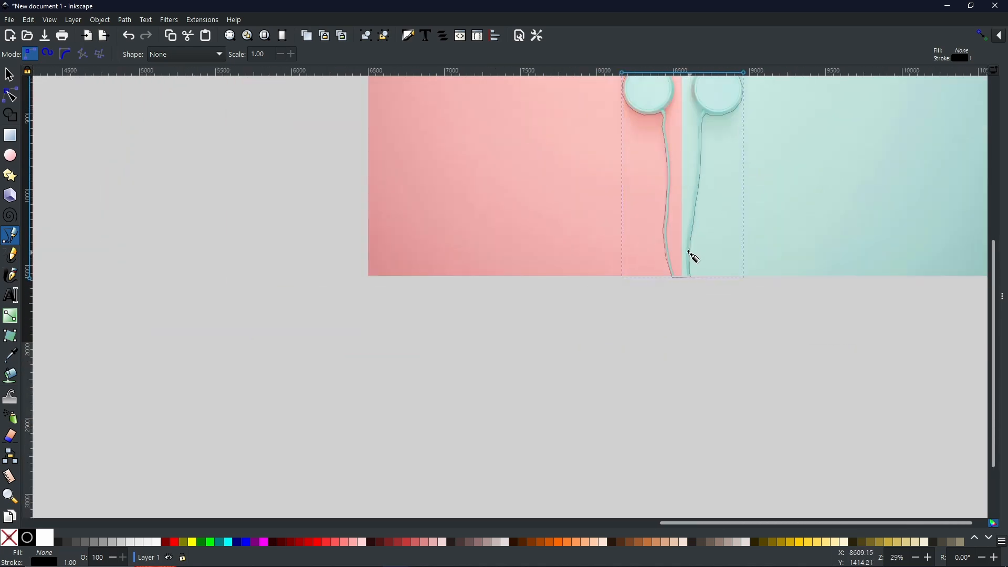
{"action": "scroll", "coordinate": [642, 289], "scroll_direction": "up", "scroll_amount": 3}
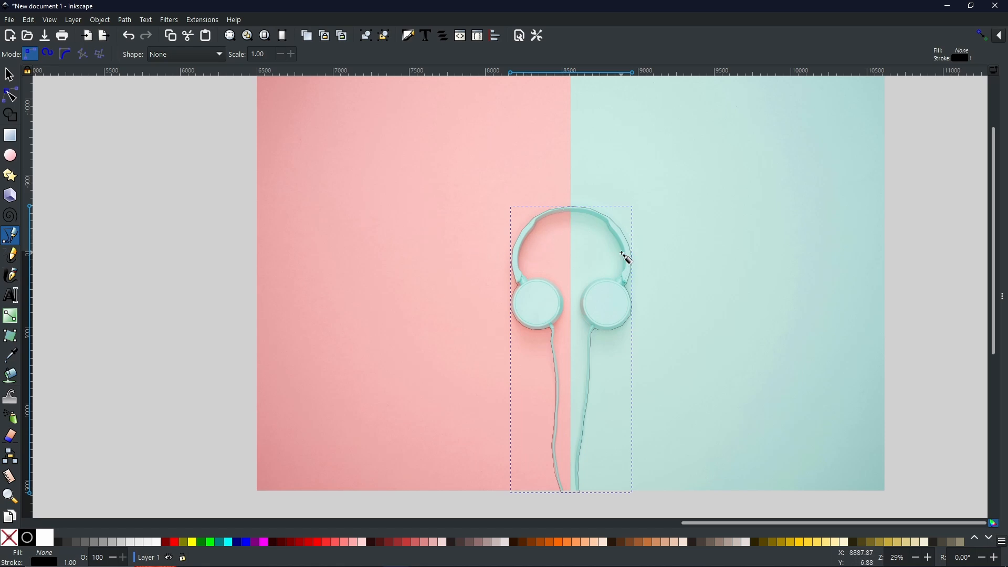
{"action": "scroll", "coordinate": [519, 270], "scroll_direction": "up", "scroll_amount": 3}
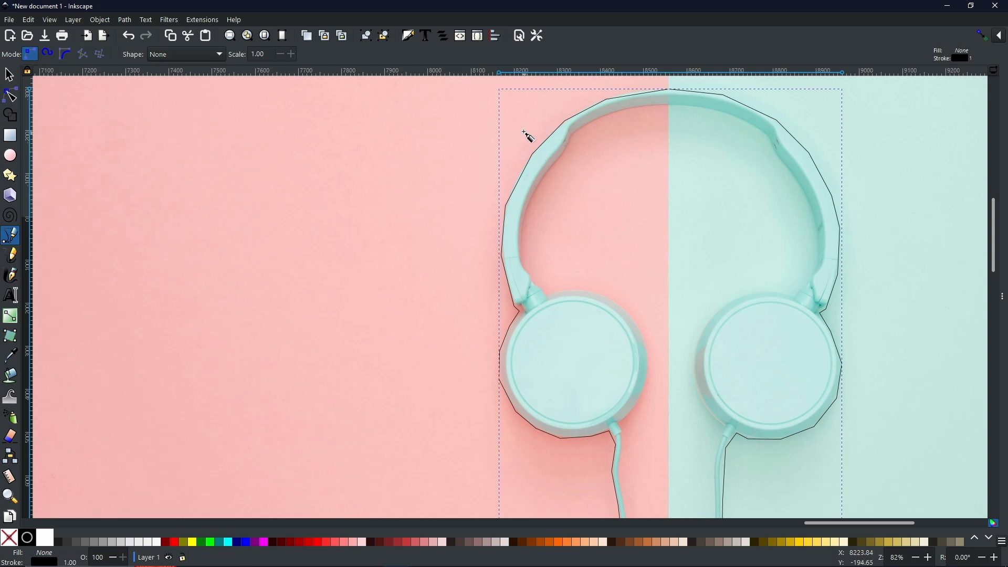
{"action": "scroll", "coordinate": [661, 180], "scroll_direction": "down", "scroll_amount": 2, "text": "ctrl"}
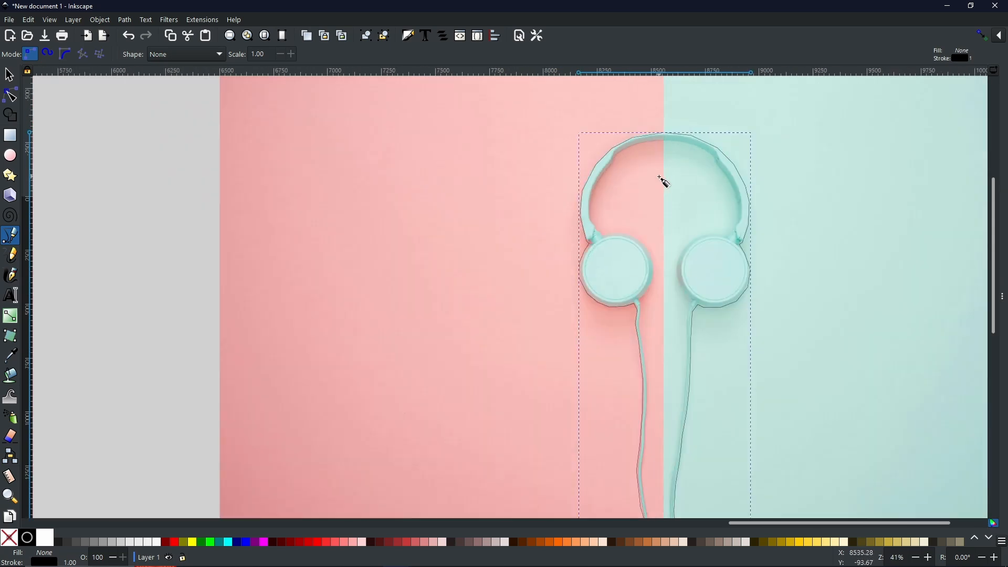
{"action": "scroll", "coordinate": [767, 236], "scroll_direction": "down", "scroll_amount": 2, "text": "ctrl"}
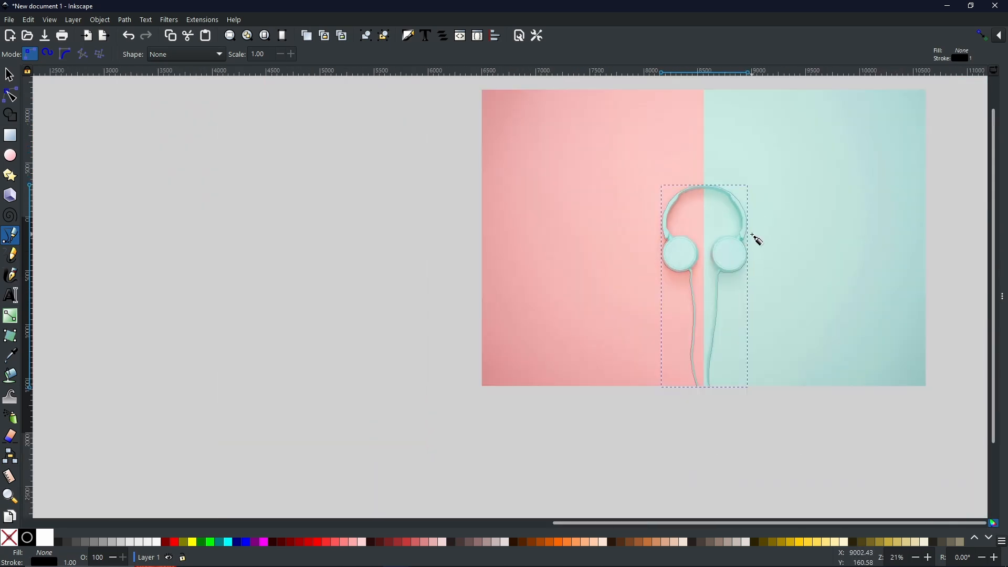
{"action": "left_click_drag", "start_coordinate": [754, 236], "coordinate": [638, 278]}
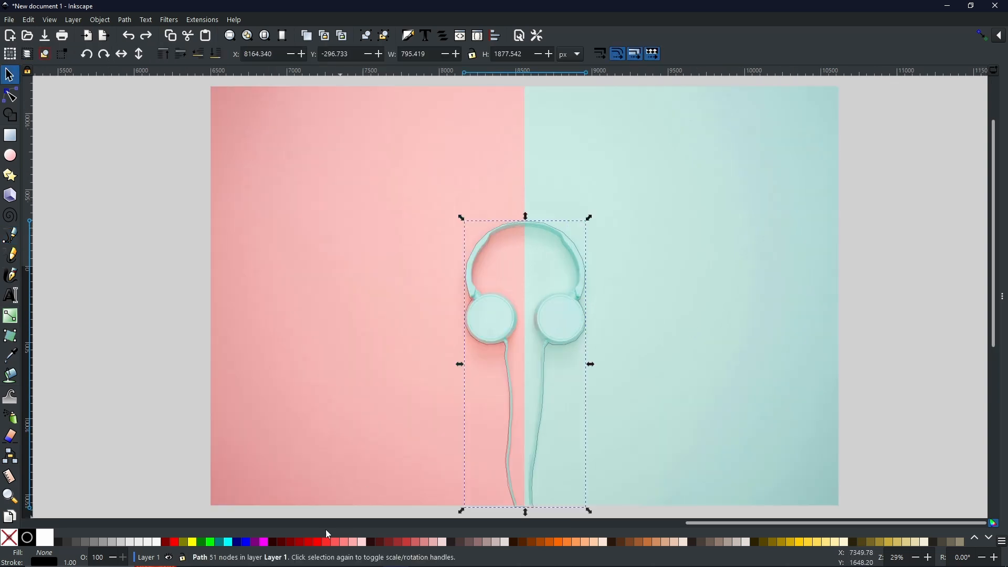
{"action": "left_click", "coordinate": [207, 541]}
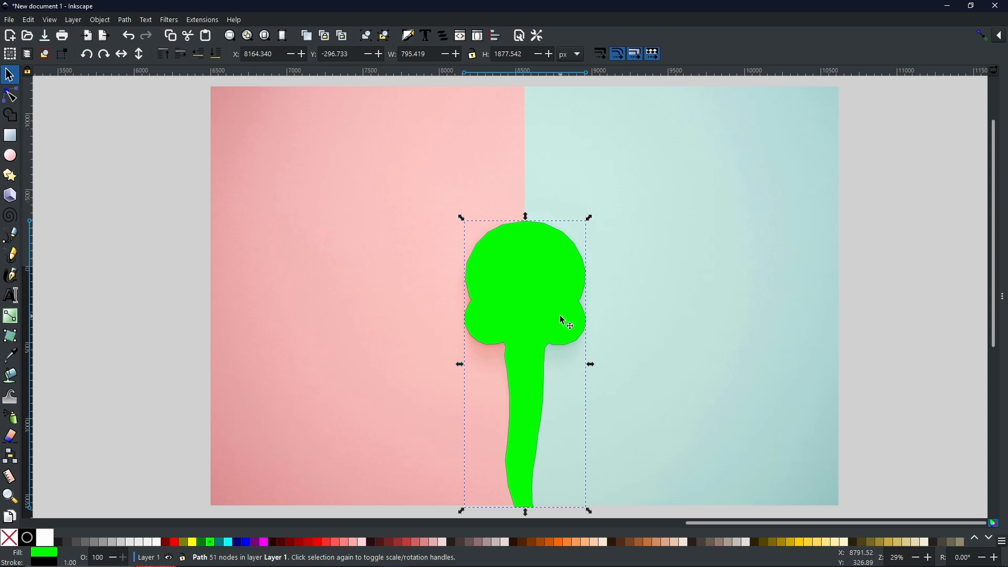
{"action": "left_click", "coordinate": [1002, 294]}
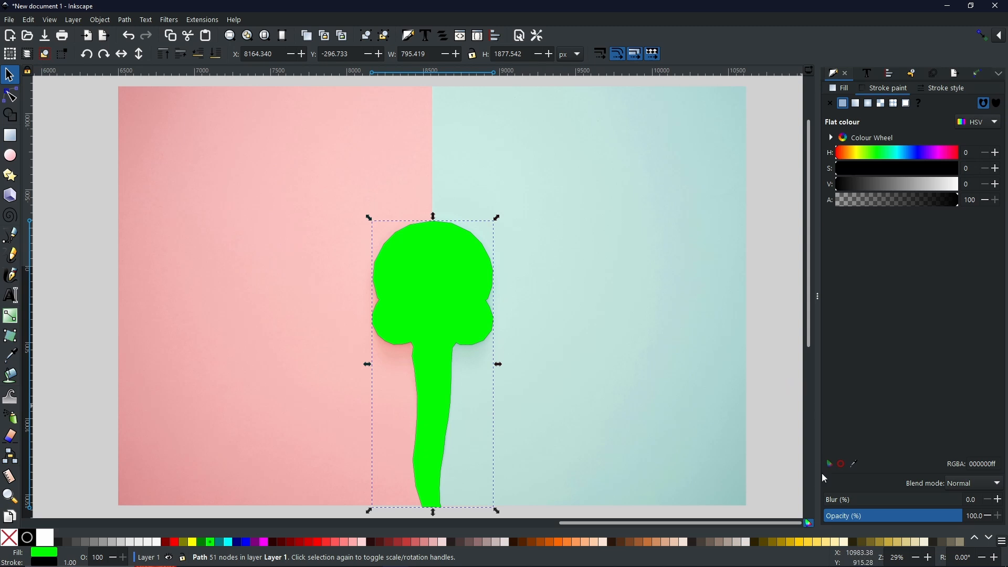
{"action": "left_click_drag", "start_coordinate": [946, 517], "coordinate": [867, 517]}
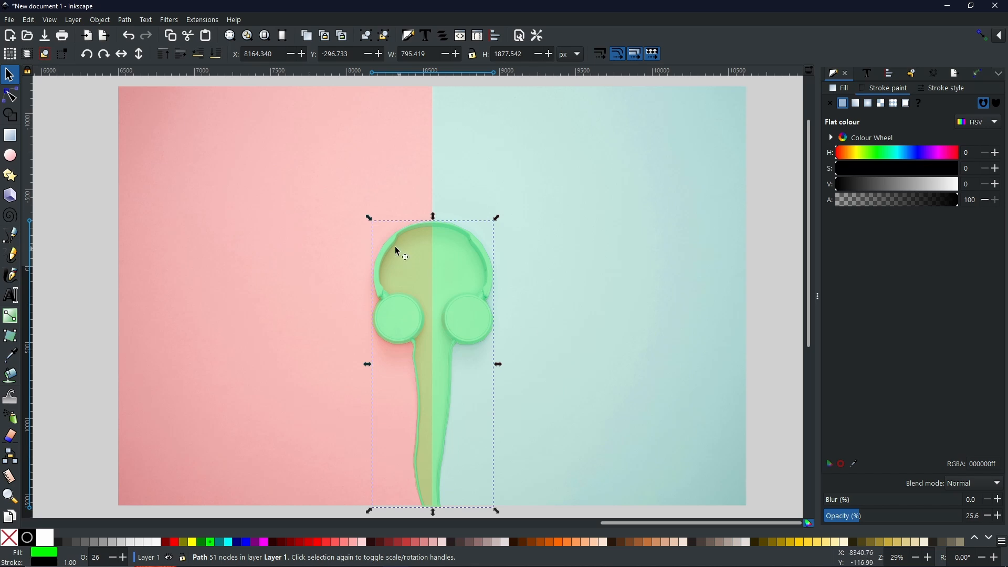
Step: Apply a Dynamic Offset to the green headphone shape and expand it outward to leave a margin around the headphones
{"action": "left_click", "coordinate": [126, 20]}
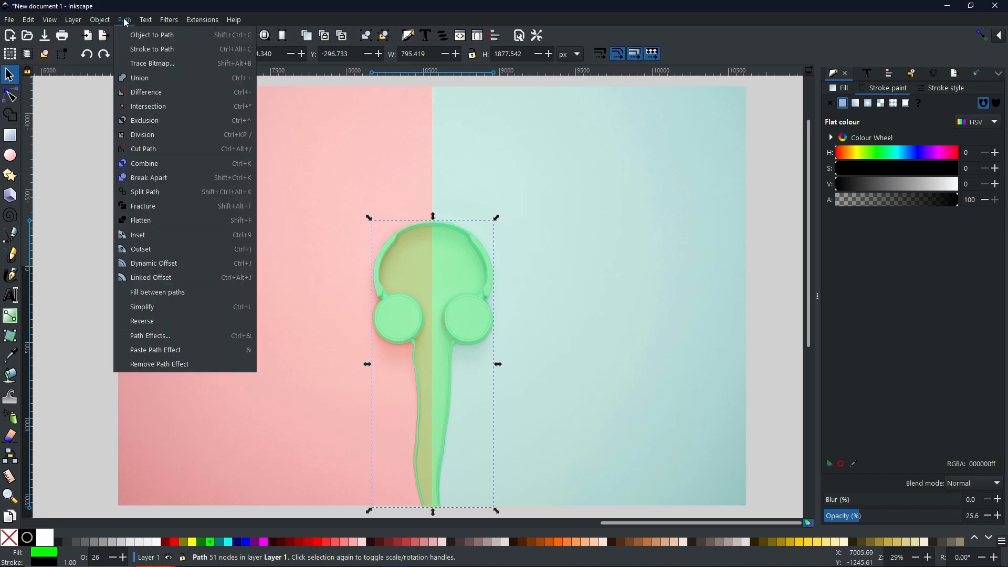
{"action": "left_click", "coordinate": [158, 266]}
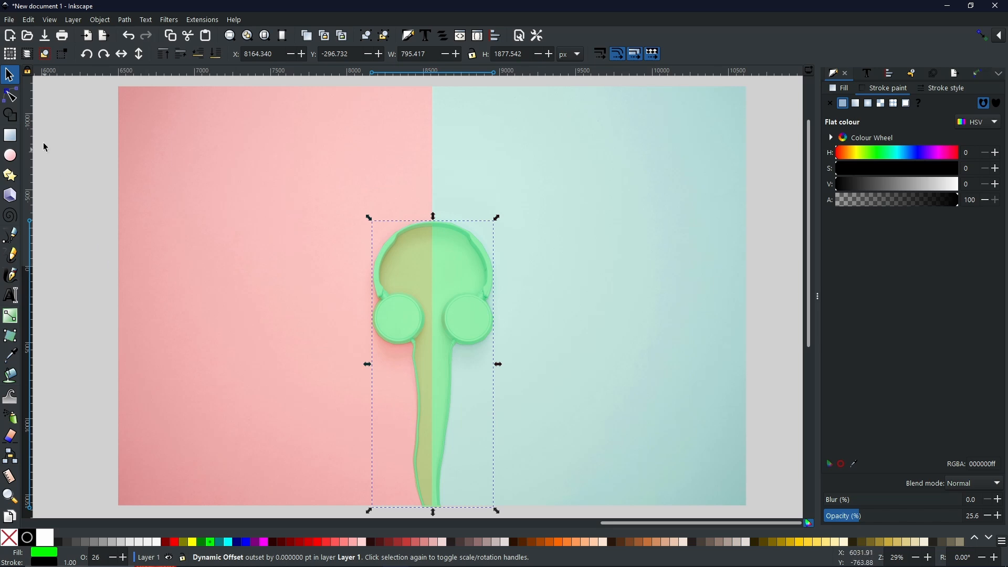
{"action": "left_click", "coordinate": [11, 96]}
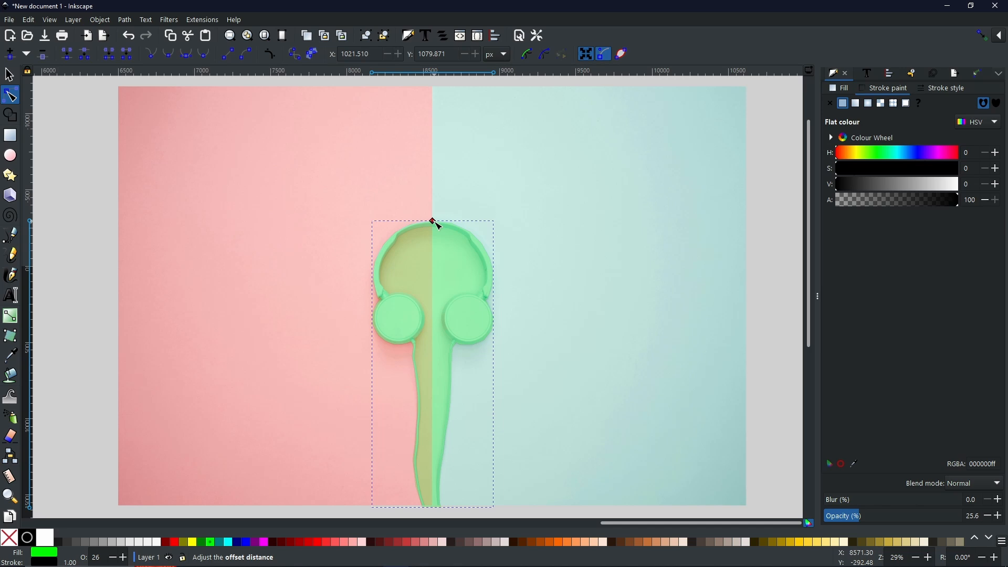
{"action": "left_click_drag", "start_coordinate": [433, 221], "coordinate": [436, 218]}
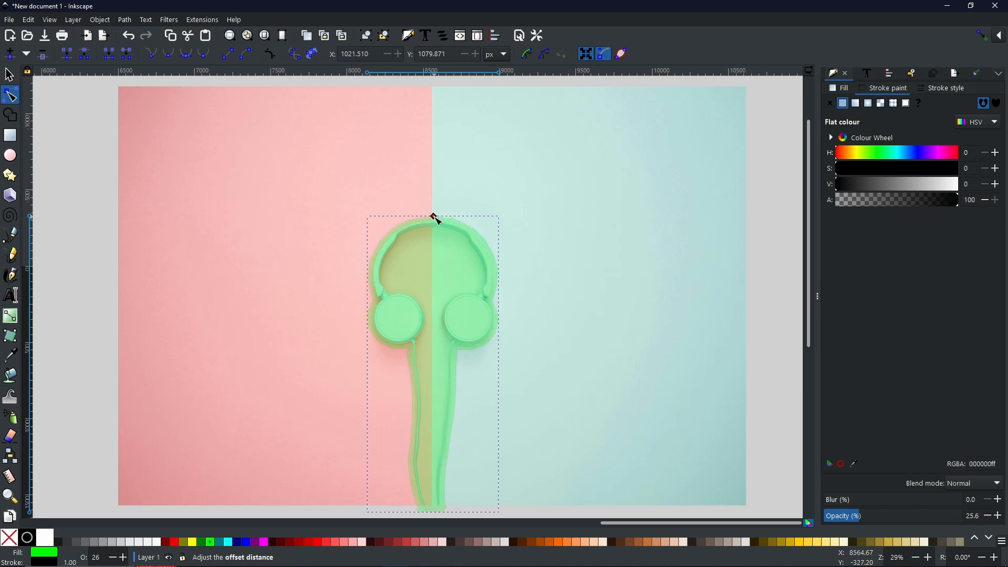
{"action": "left_click_drag", "start_coordinate": [435, 218], "coordinate": [439, 213]}
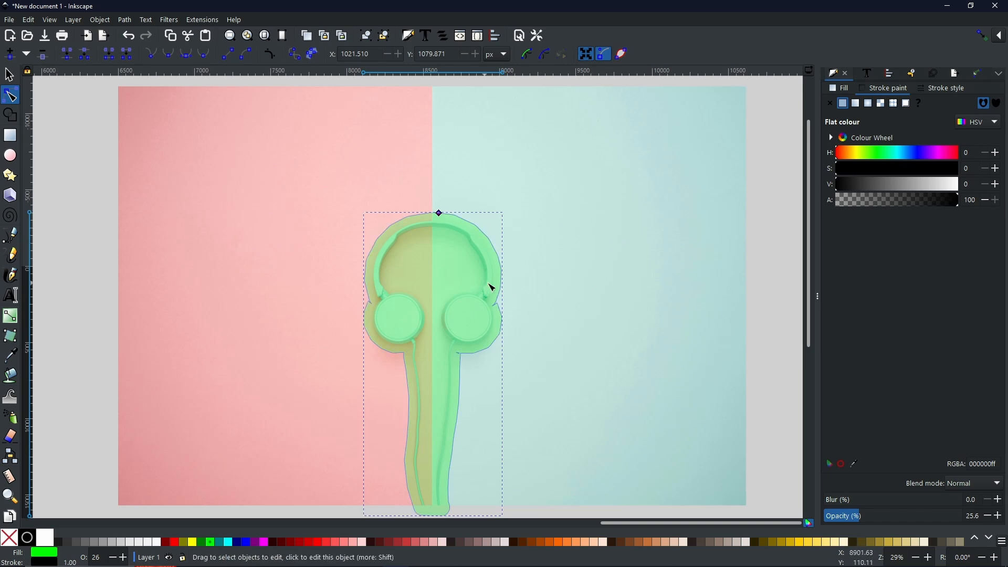
Step: Convert the expanded green offset shape into a plain path with Object to Path
{"action": "left_click", "coordinate": [124, 19]}
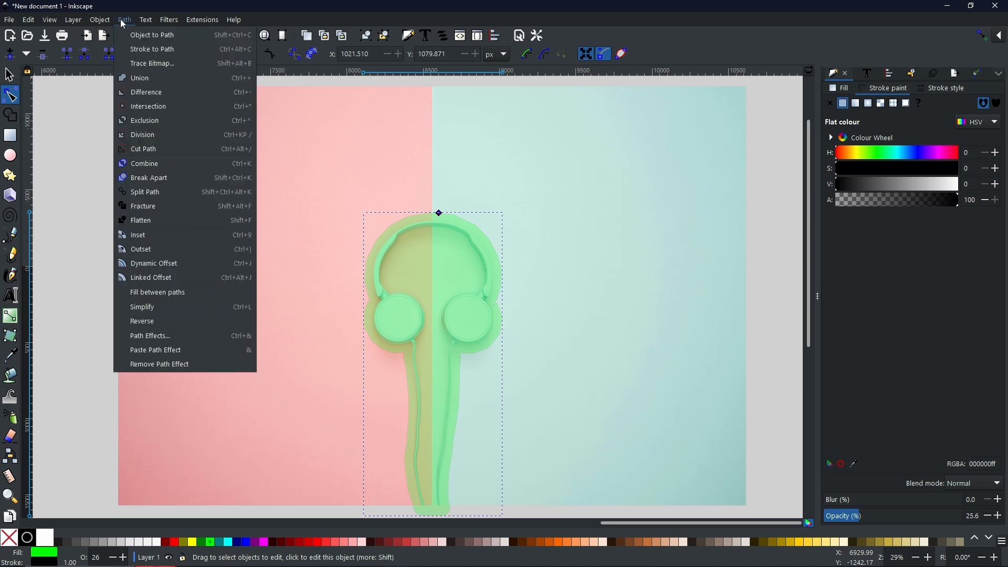
{"action": "left_click", "coordinate": [152, 34]}
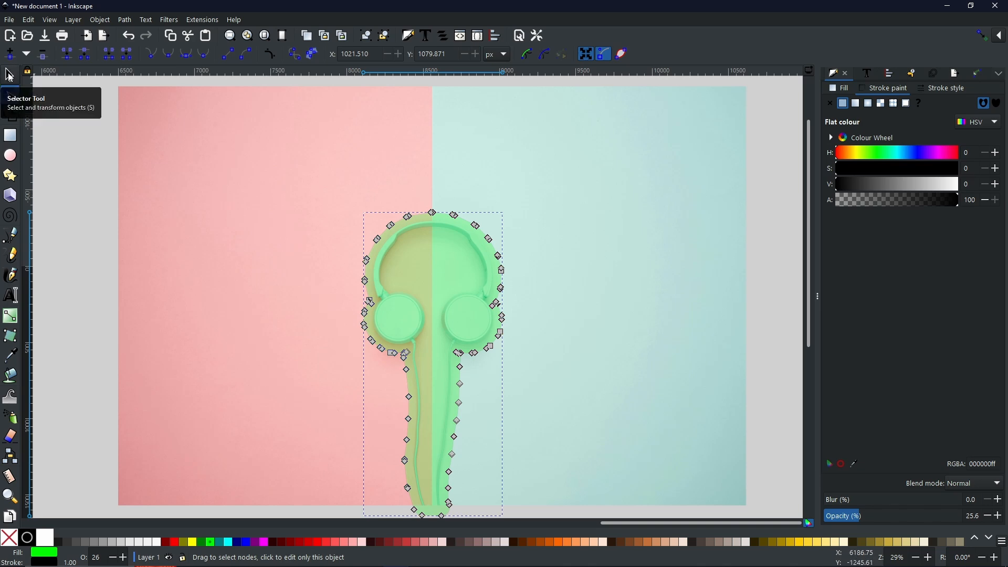
Step: Turn on snapping and draw two rectangles, one exactly covering the photo's pink half and one covering its turquoise half
{"action": "left_click", "coordinate": [12, 137]}
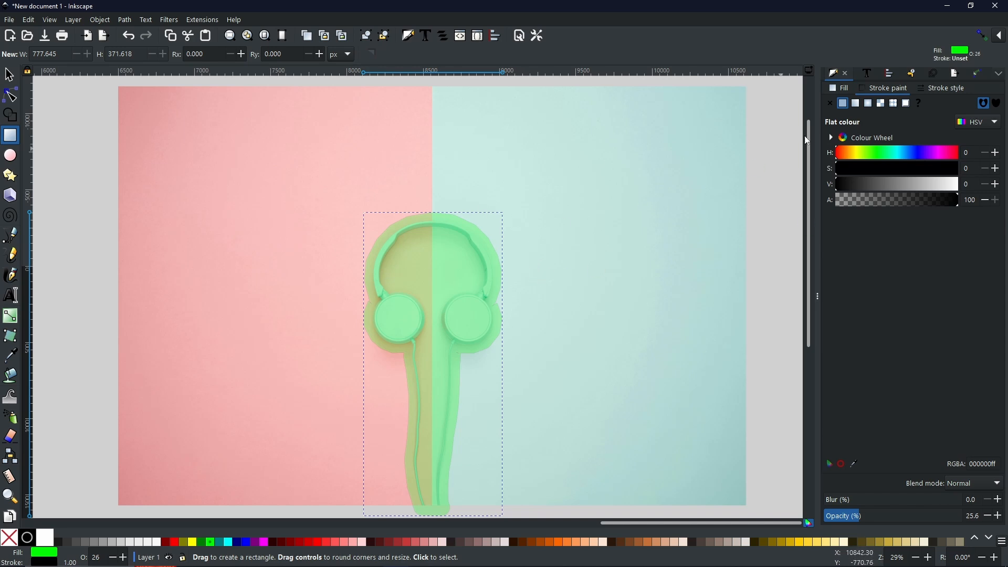
{"action": "left_click", "coordinate": [983, 40]}
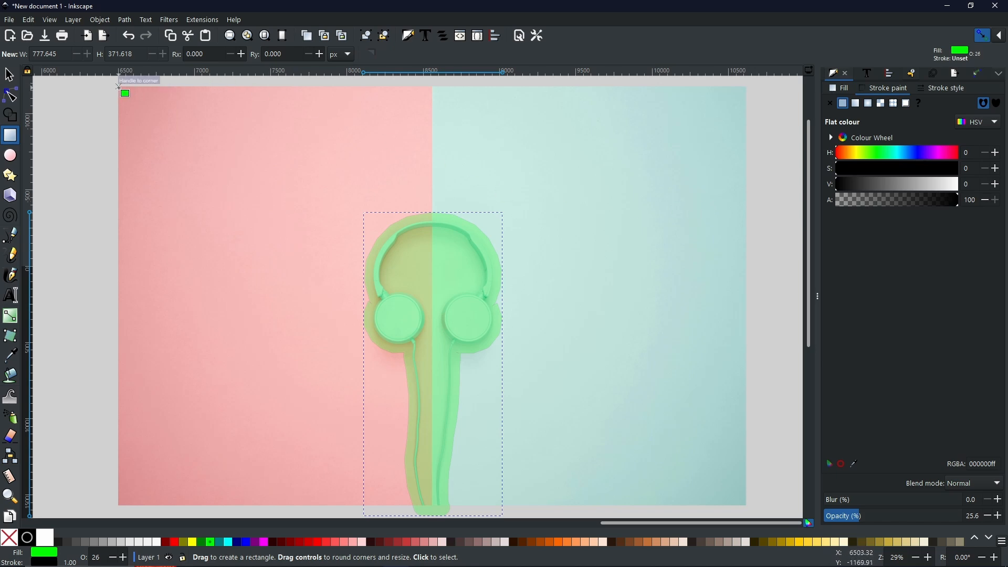
{"action": "left_click_drag", "start_coordinate": [118, 87], "coordinate": [431, 504]}
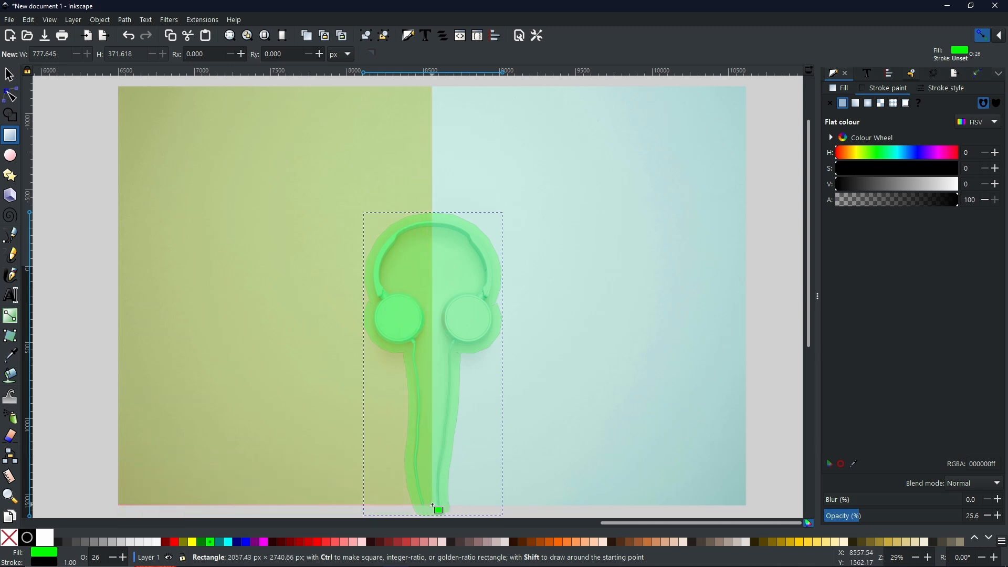
{"action": "left_click_drag", "start_coordinate": [433, 506], "coordinate": [432, 504]}
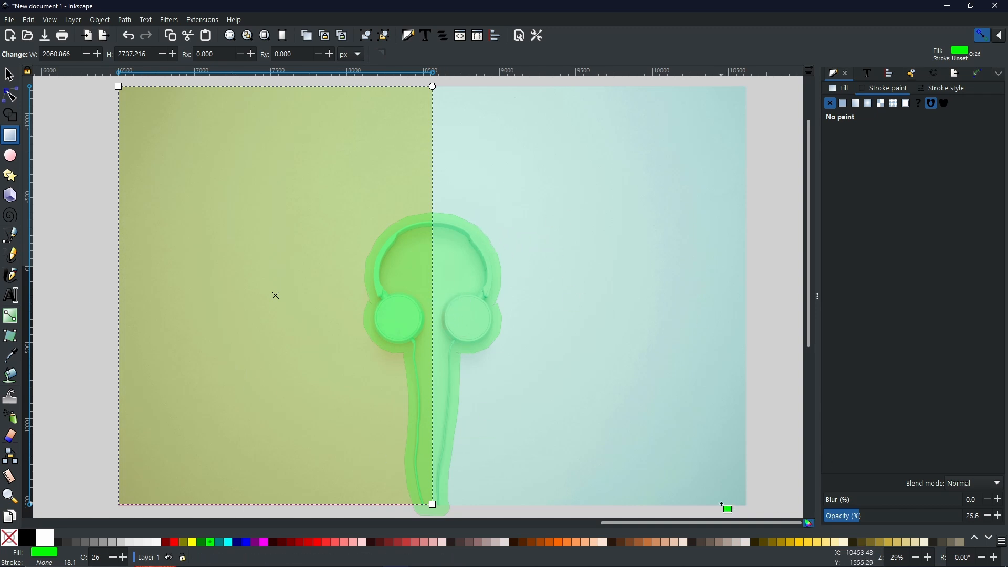
{"action": "left_click_drag", "start_coordinate": [747, 505], "coordinate": [433, 87]}
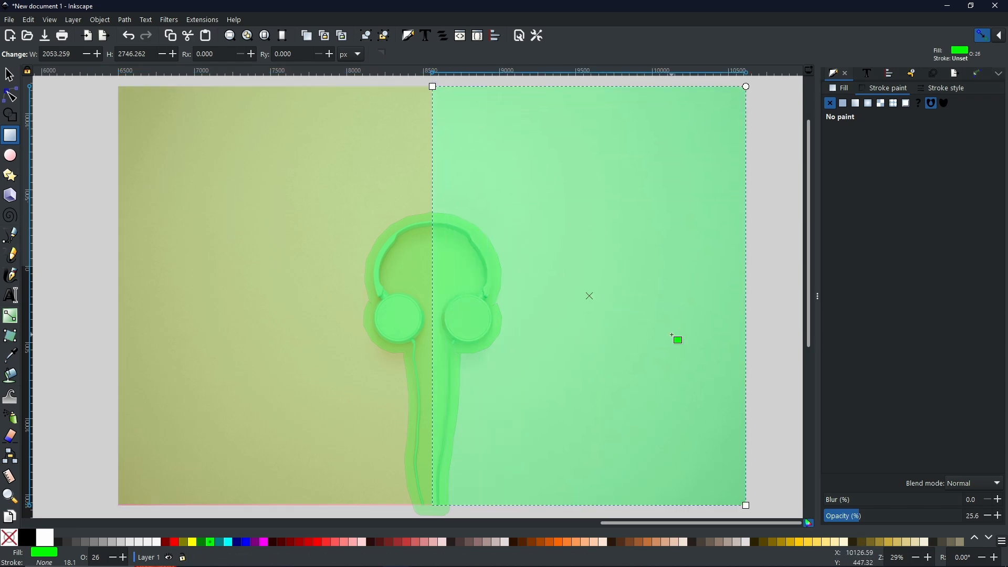
Step: Fill the rectangle over the turquoise half with red and the one over the pink half with blue
{"action": "left_click", "coordinate": [174, 541]}
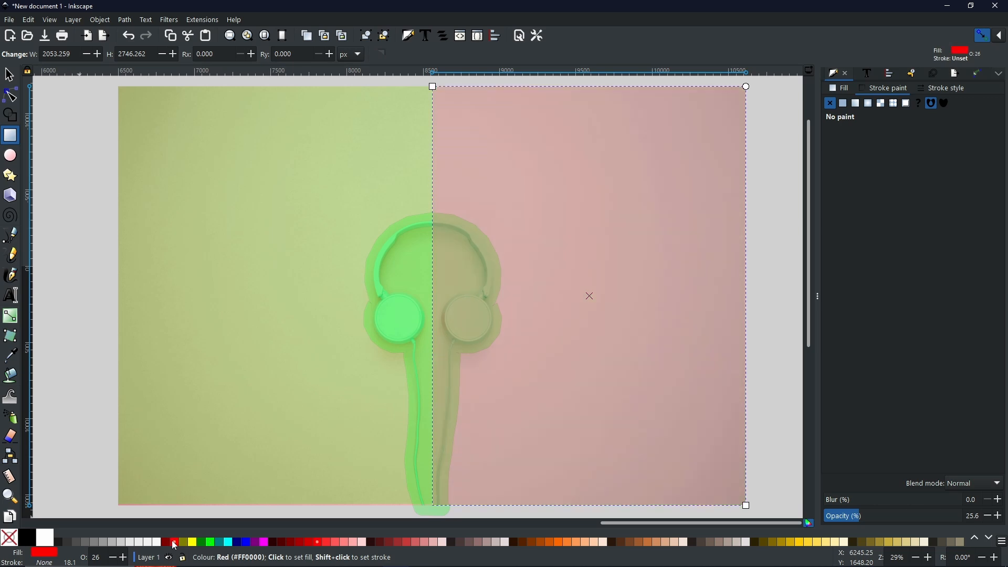
{"action": "left_click", "coordinate": [8, 73]}
{"action": "left_click", "coordinate": [212, 130]}
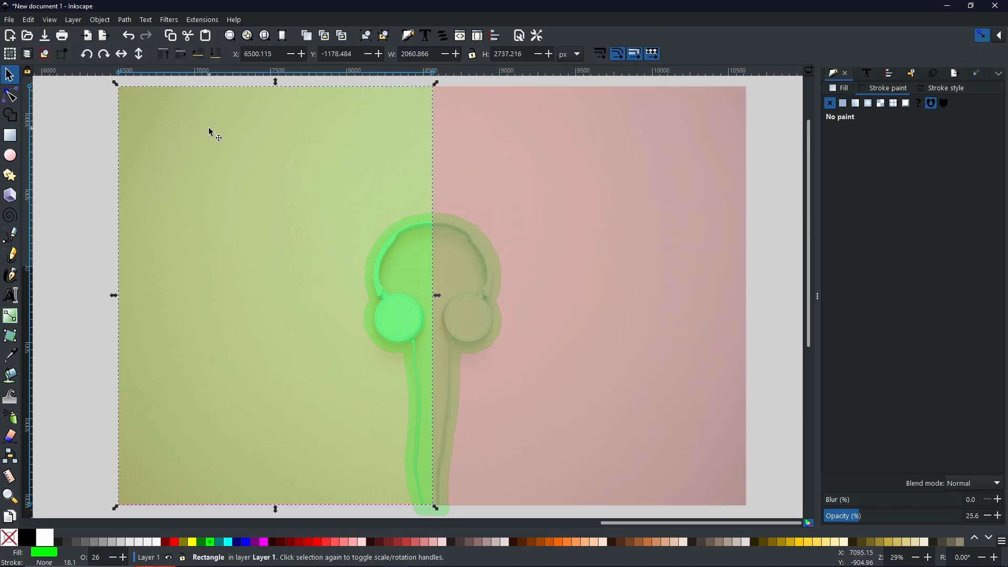
{"action": "left_click", "coordinate": [246, 542]}
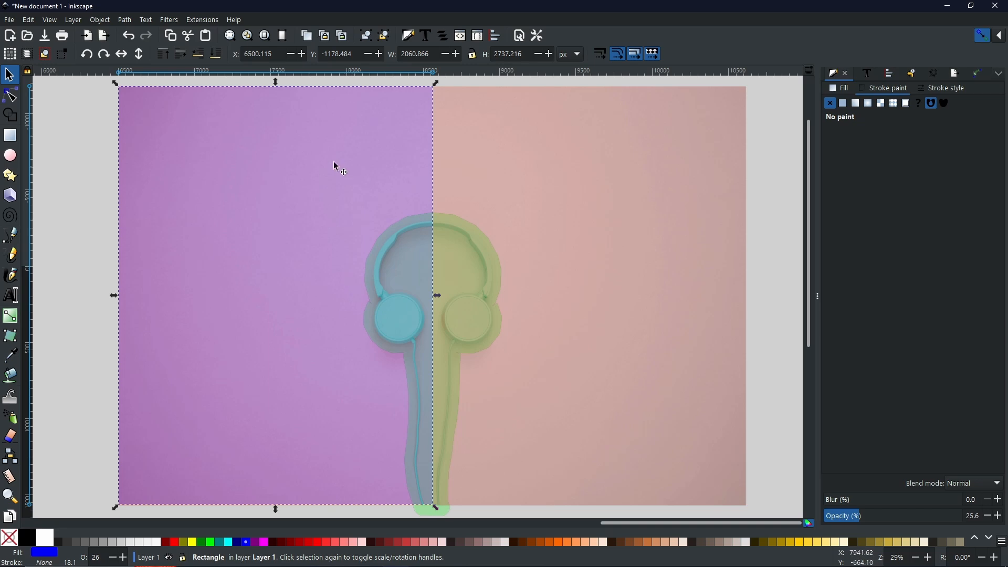
Step: Lower both the blue and the red rectangles beneath the green headphone shape in the stacking order
{"action": "left_click", "coordinate": [197, 55]}
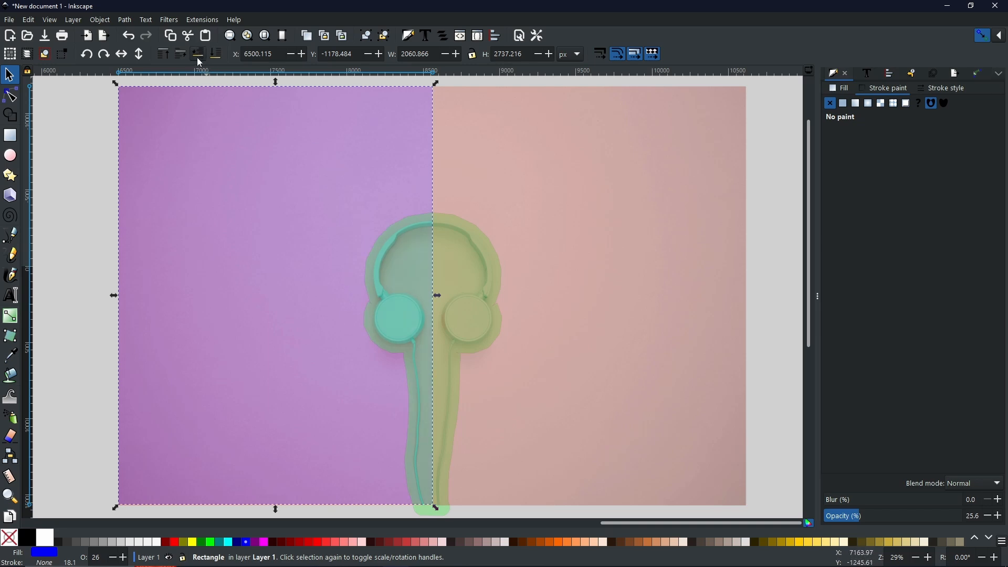
{"action": "left_click", "coordinate": [391, 288]}
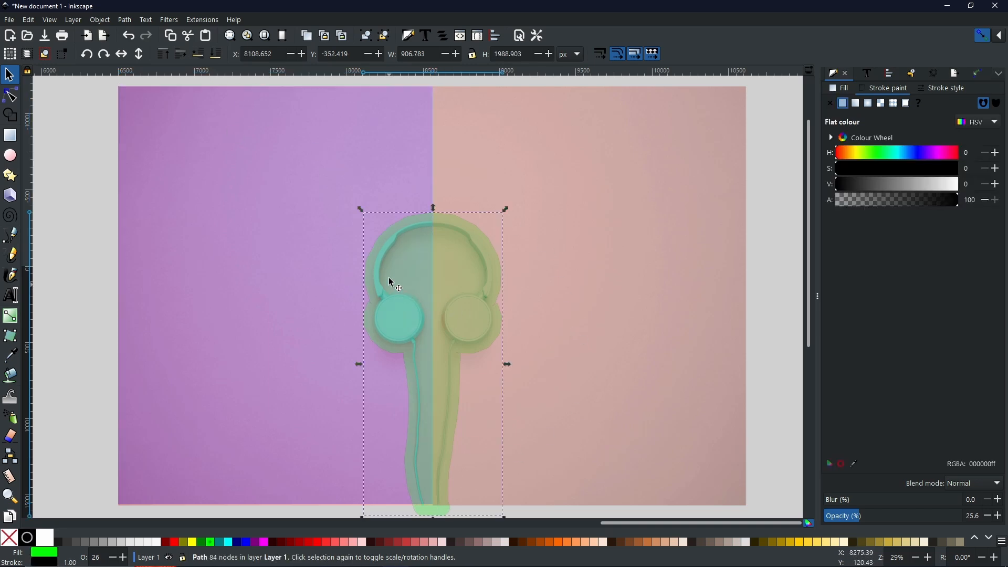
{"action": "left_click", "coordinate": [584, 124]}
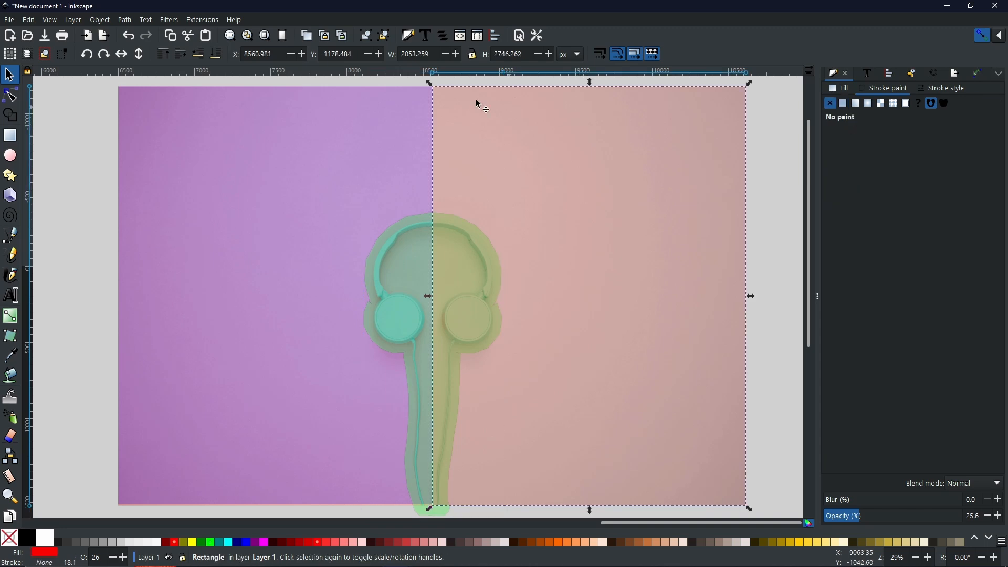
{"action": "left_click", "coordinate": [443, 247]}
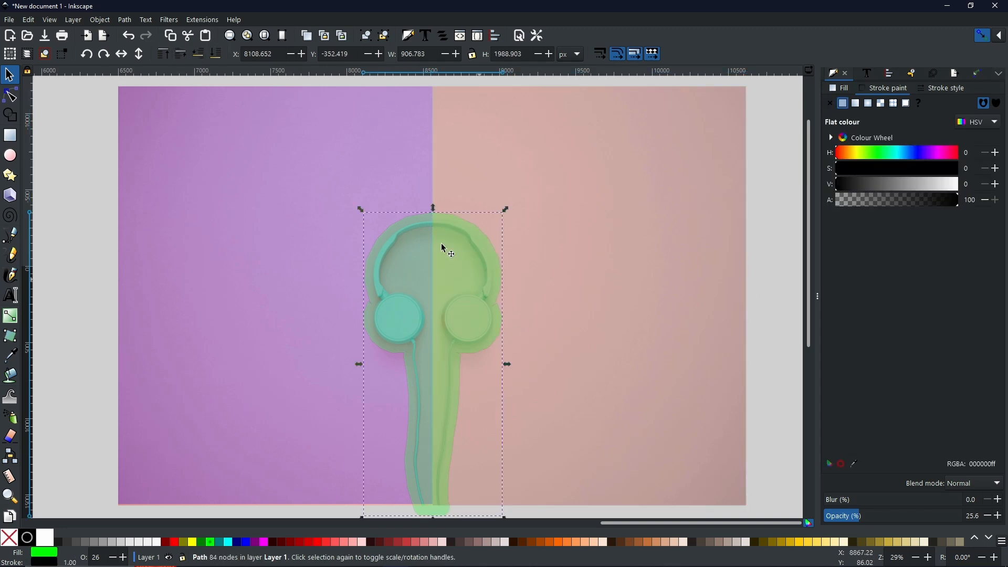
{"action": "left_click", "coordinate": [280, 137]}
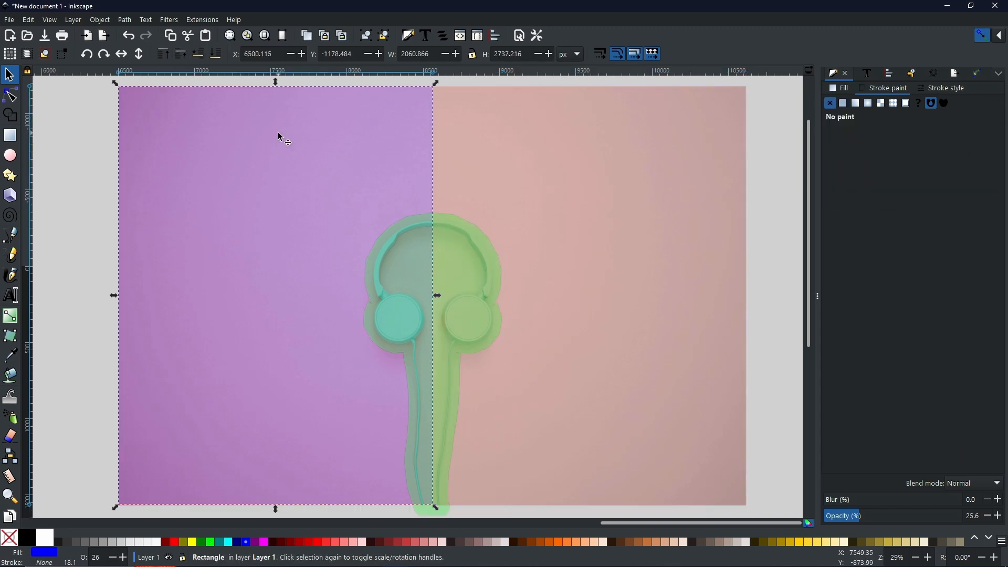
{"action": "left_click", "coordinate": [629, 121]}
Step: Duplicate the green headphone shape and subtract one copy from the blue rectangle with Path Difference
{"action": "left_click", "coordinate": [483, 237]}
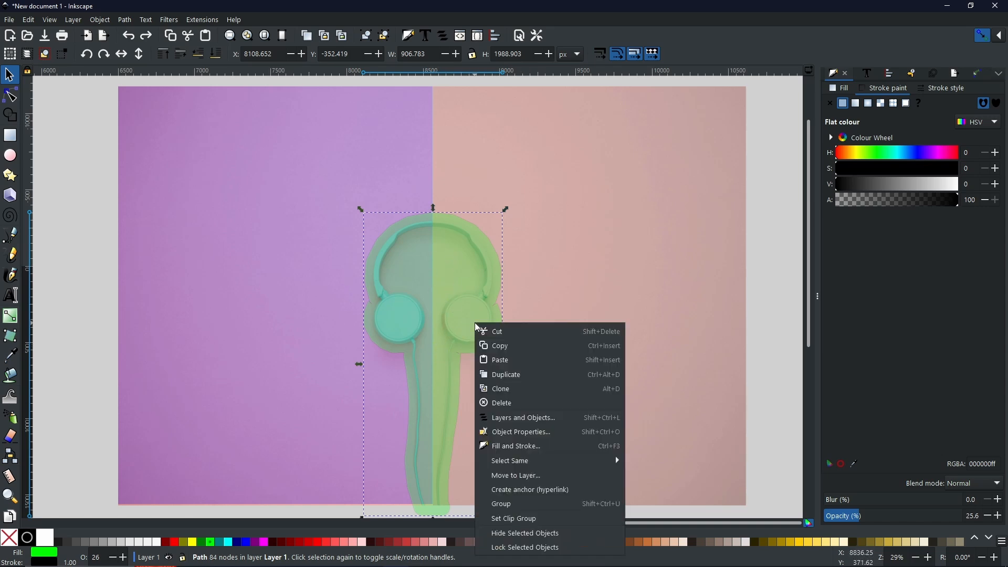
{"action": "right_click", "coordinate": [475, 322]}
{"action": "left_click", "coordinate": [535, 374]}
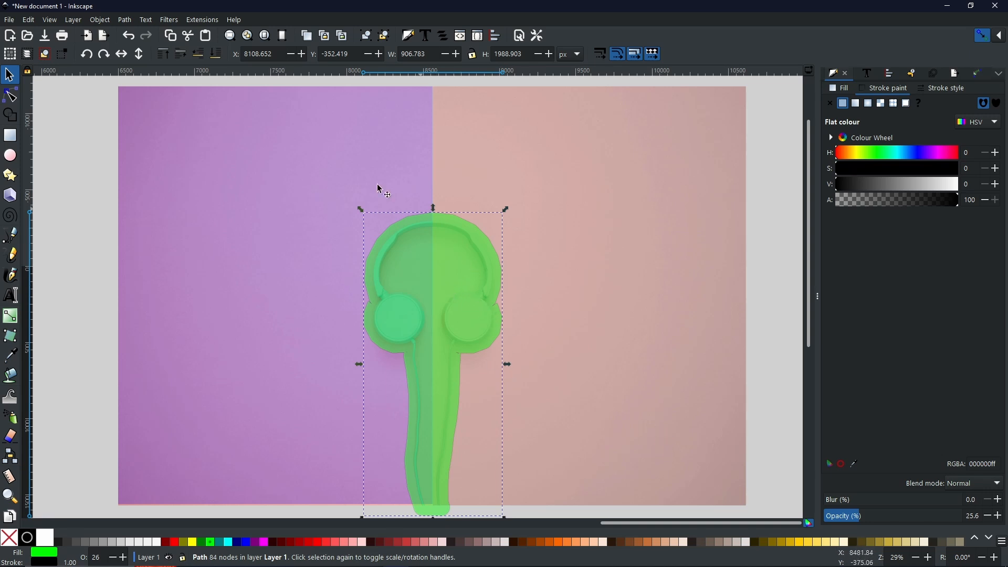
{"action": "left_click", "coordinate": [209, 131], "text": "shift"}
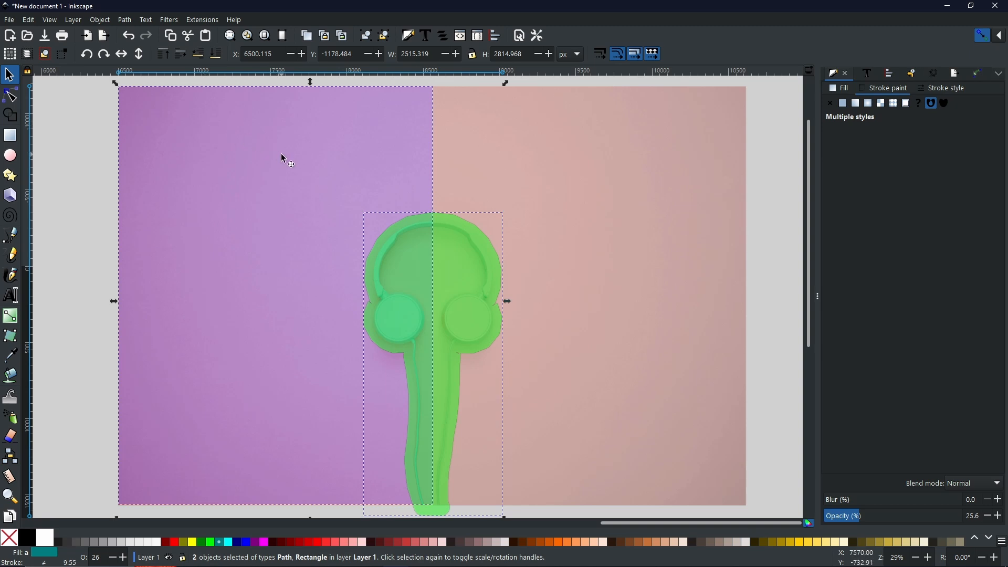
{"action": "left_click", "coordinate": [125, 20]}
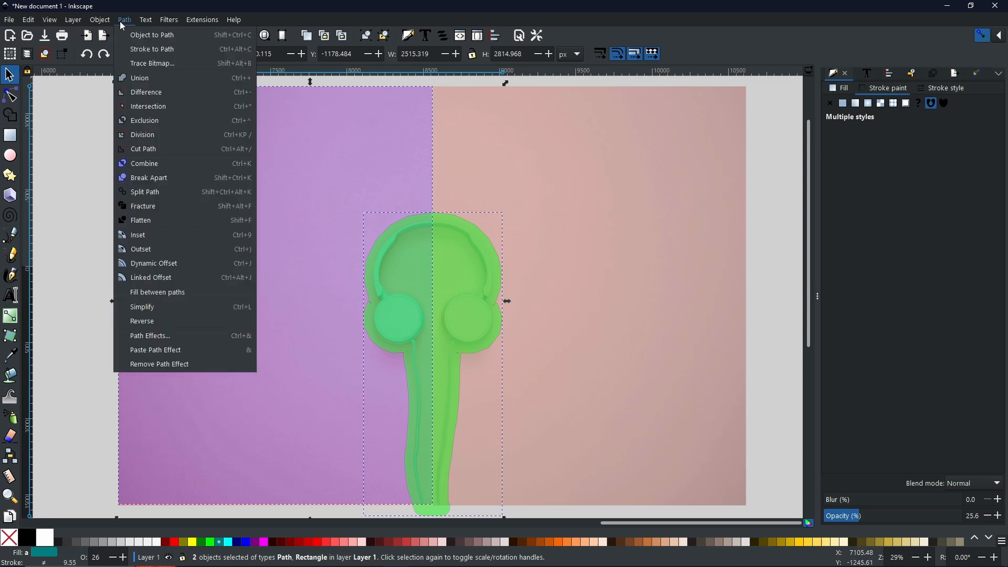
{"action": "left_click", "coordinate": [149, 102]}
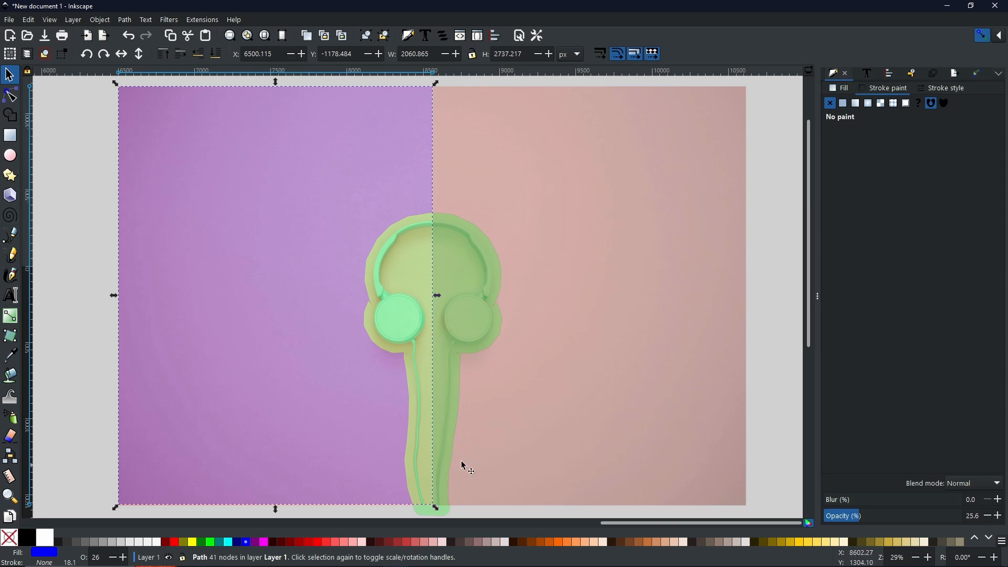
Step: Subtract the remaining green headphone shape from the red rectangle with Path Difference
{"action": "left_click", "coordinate": [402, 269]}
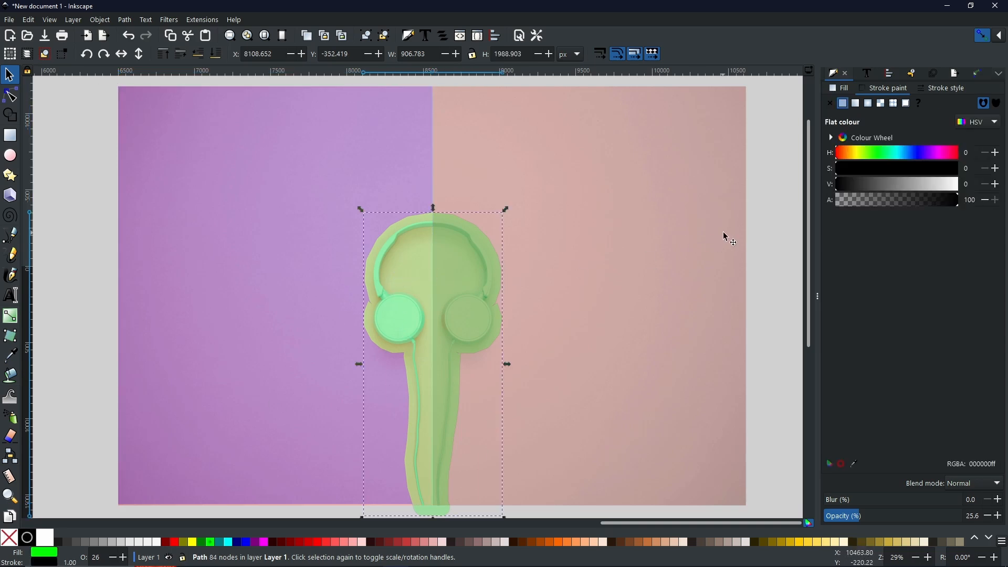
{"action": "key", "text": "shift"}
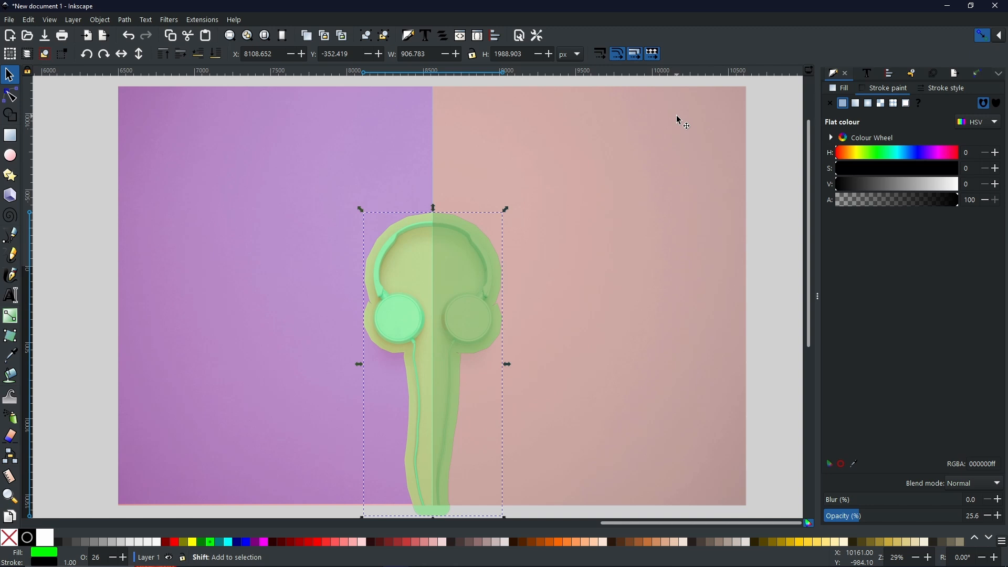
{"action": "left_click", "coordinate": [676, 115], "text": "shift"}
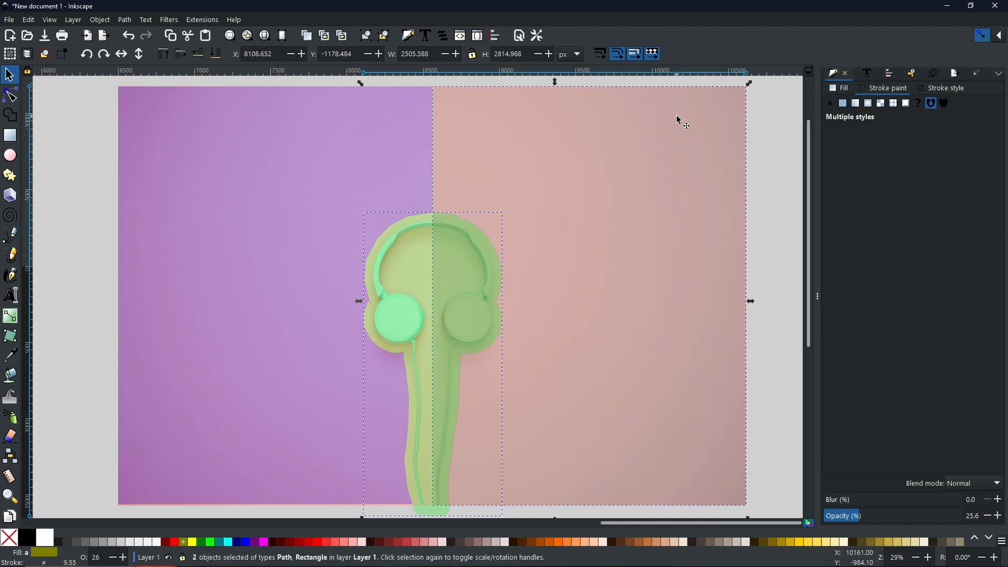
{"action": "left_click", "coordinate": [125, 22]}
{"action": "left_click", "coordinate": [150, 96]}
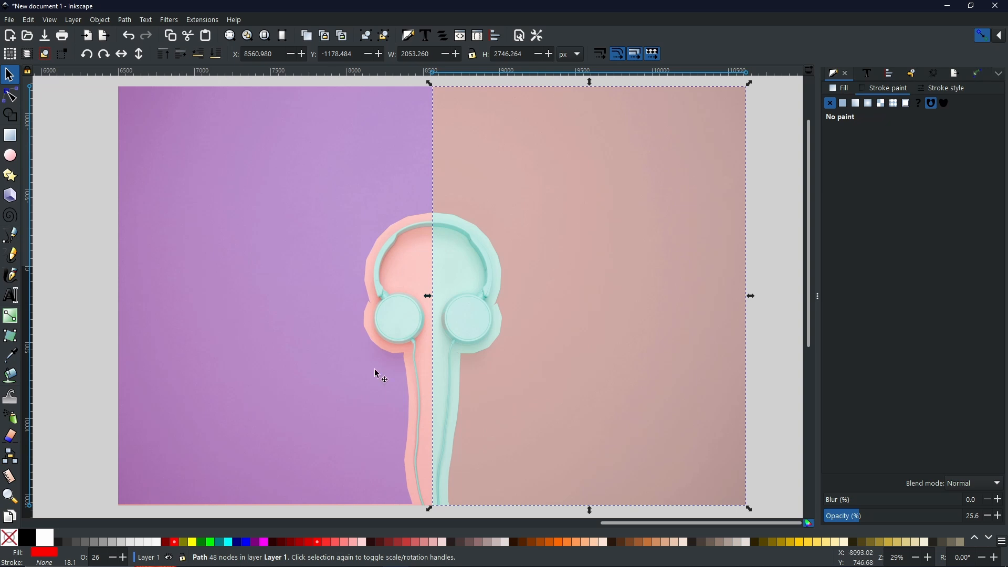
Step: Move the cut red shape aside to check its headphone cut-out, undo the move, and check both cut shapes by selecting them
{"action": "left_click_drag", "start_coordinate": [612, 273], "coordinate": [668, 266]}
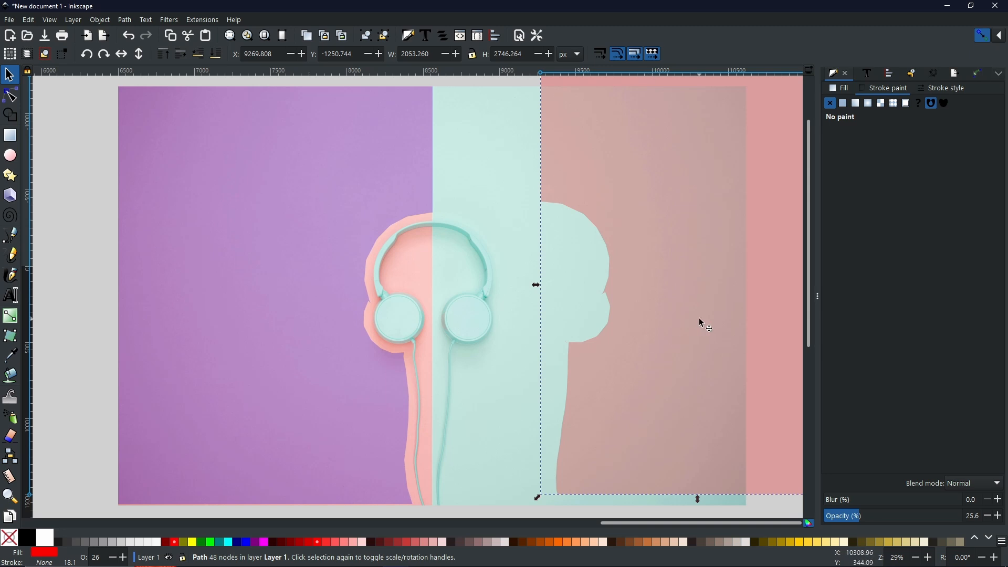
{"action": "key", "text": "ctrl+z"}
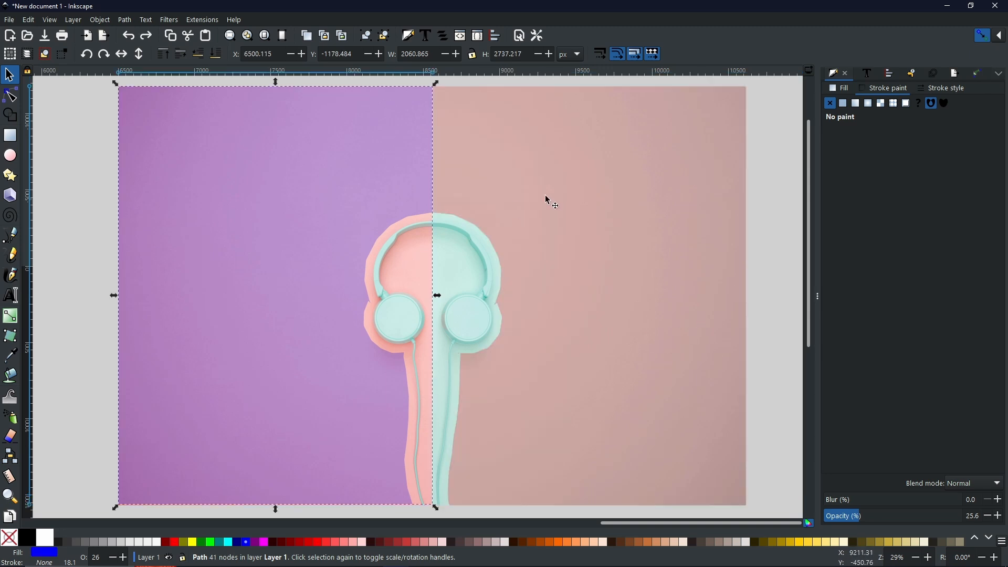
{"action": "left_click", "coordinate": [547, 196]}
{"action": "left_click", "coordinate": [301, 176]}
{"action": "left_click", "coordinate": [634, 190]}
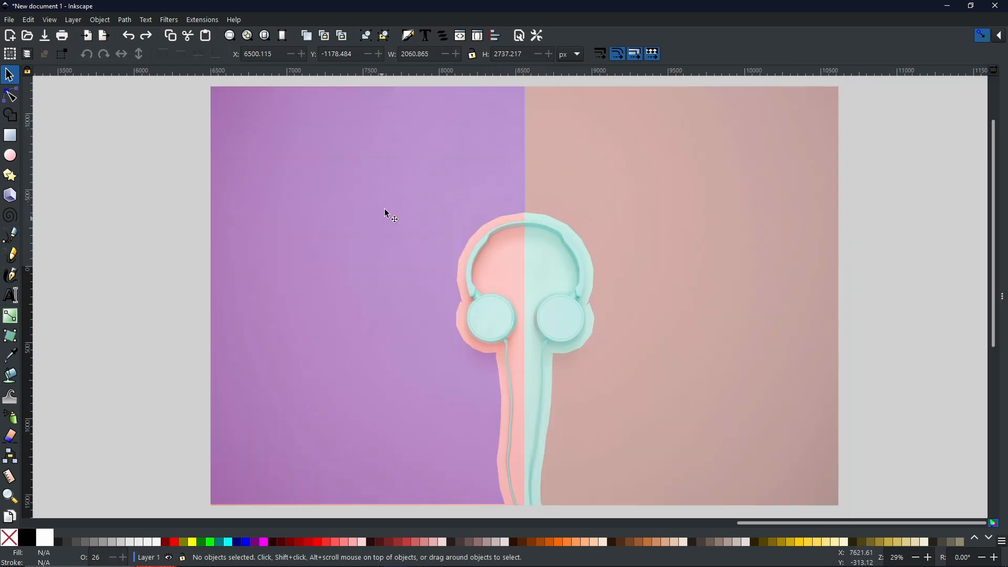
{"action": "left_click", "coordinate": [750, 351]}
{"action": "left_click", "coordinate": [405, 180]}
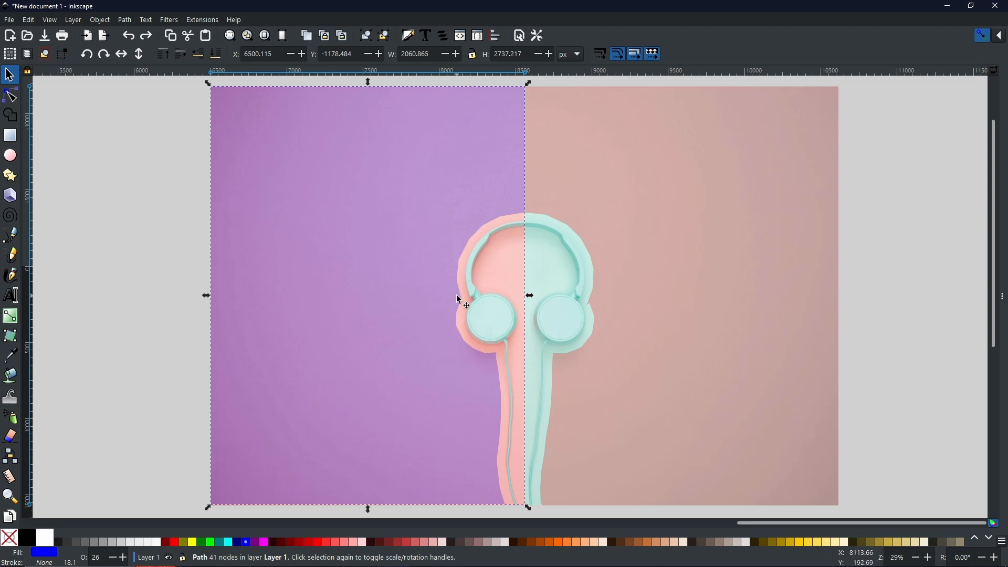
{"action": "left_click", "coordinate": [363, 207]}
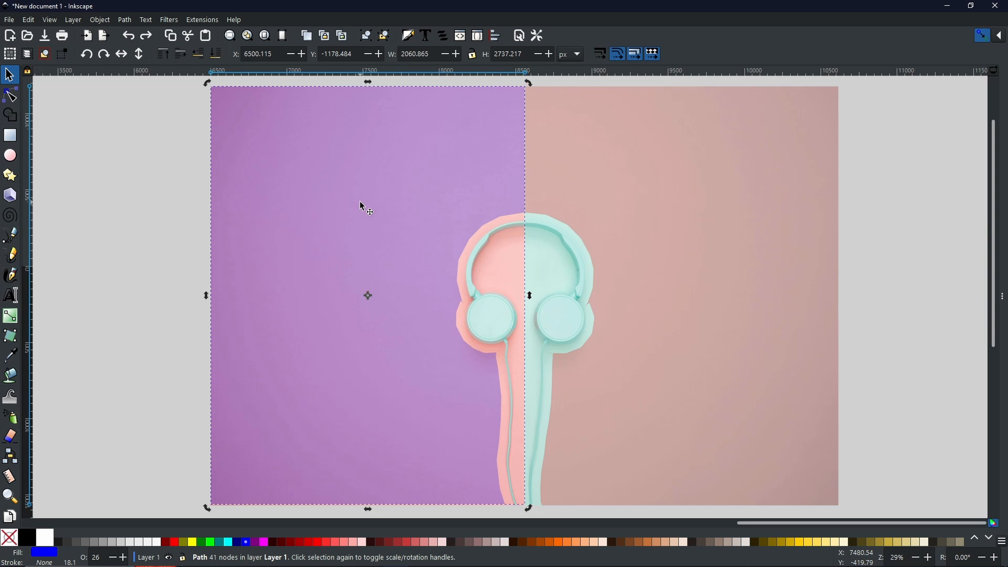
Step: Write "THIS IS HOW TO FLOW YOUR TEXT INTO A SHAPE" over seven lines on the blue shape and set its font to Play Bold
{"action": "left_click", "coordinate": [11, 295]}
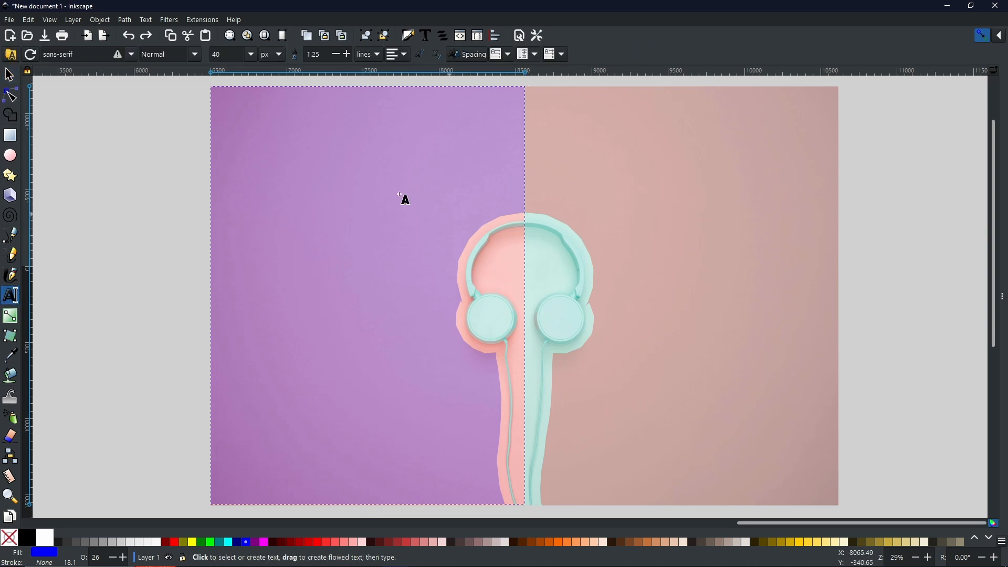
{"action": "left_click", "coordinate": [321, 203]}
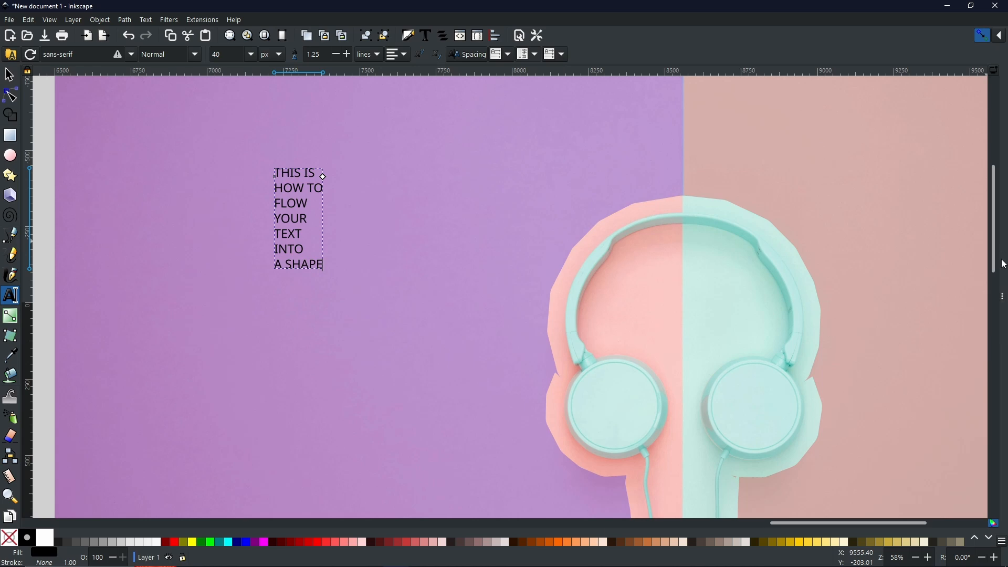
{"action": "key", "text": "ctrl+shift+f"}
{"action": "left_click", "coordinate": [866, 74]}
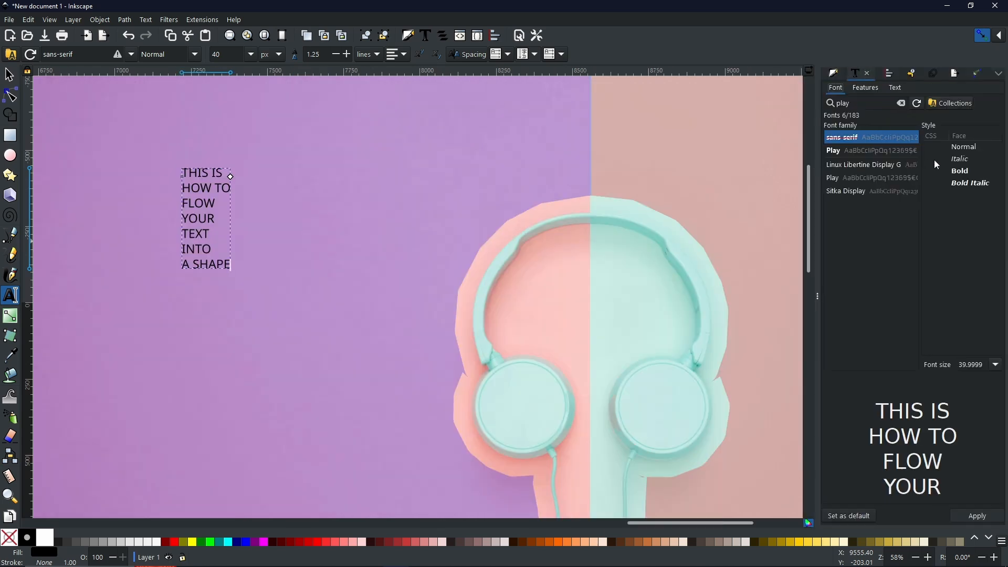
{"action": "left_click", "coordinate": [882, 153]}
{"action": "left_click", "coordinate": [971, 163]}
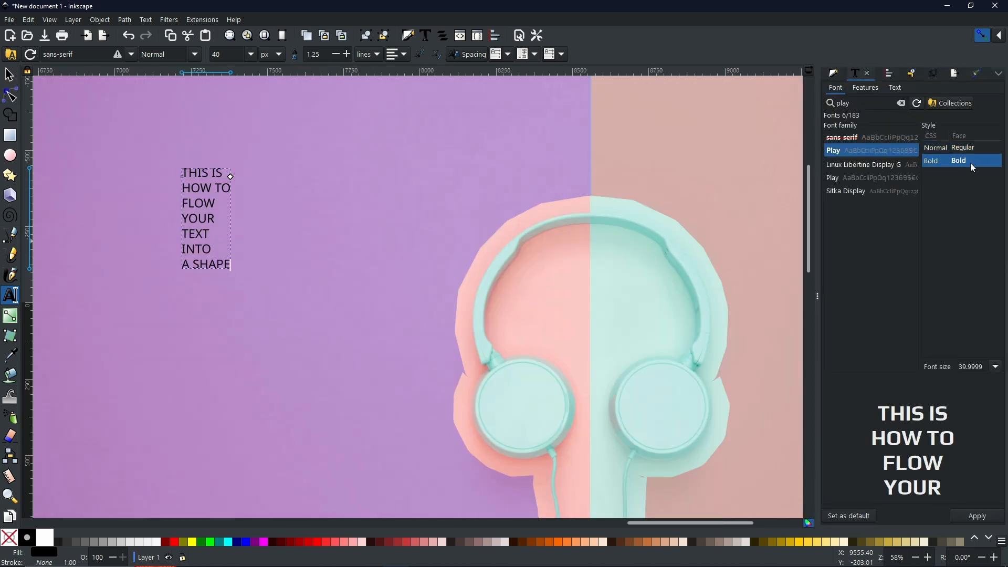
{"action": "left_click", "coordinate": [993, 516]}
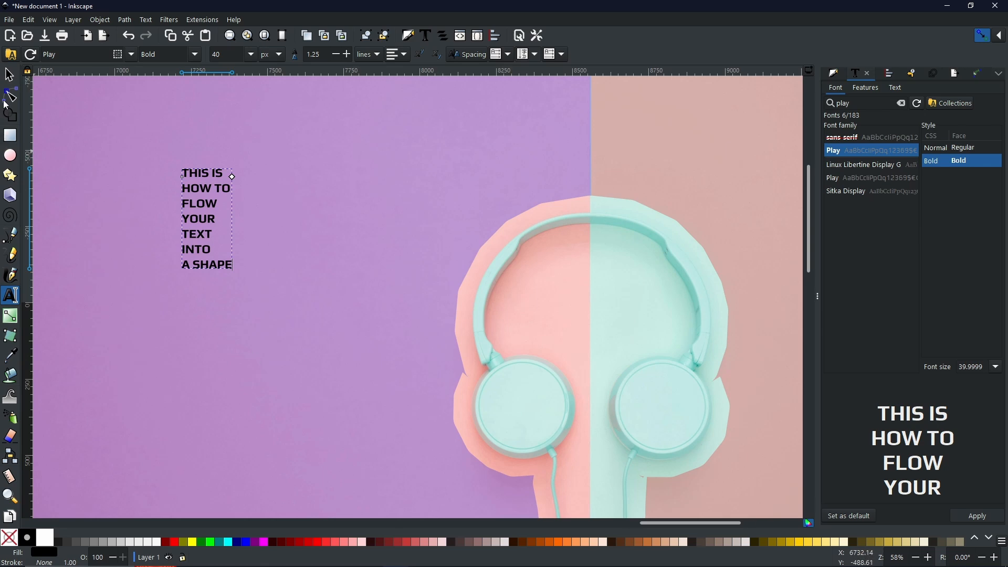
Step: Enlarge the text block to about 539 × 1073 px and place it in the upper part of the blue shape
{"action": "left_click", "coordinate": [9, 77]}
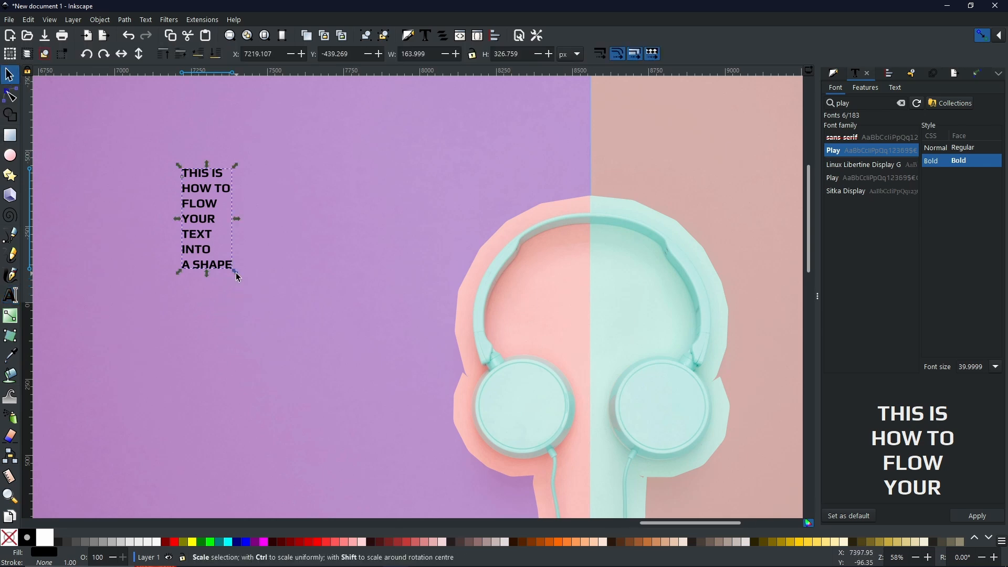
{"action": "left_click_drag", "start_coordinate": [237, 277], "coordinate": [341, 389]}
{"action": "scroll", "coordinate": [331, 227], "scroll_direction": "down", "scroll_amount": 2}
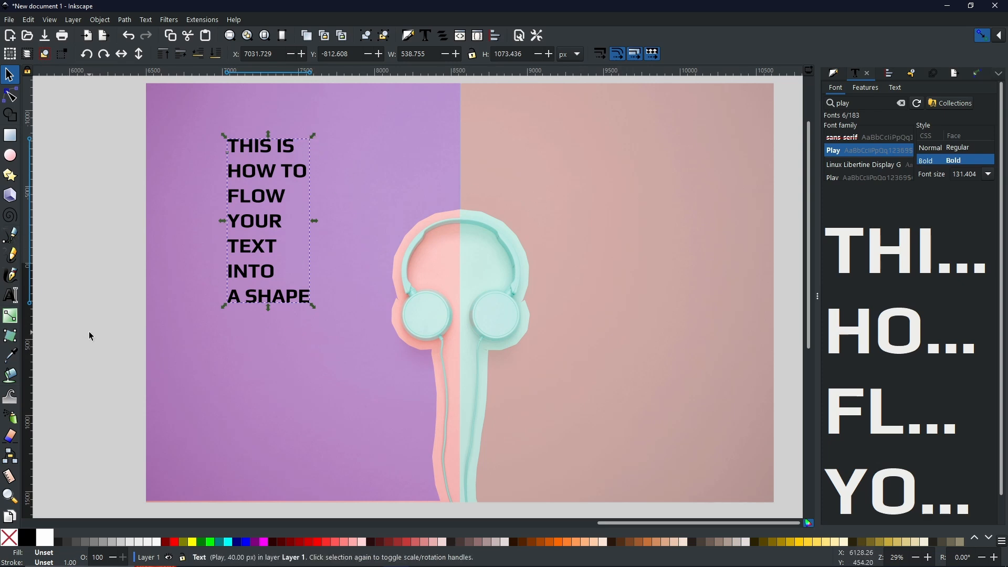
Step: Right-align the seven-line text block on the blue shape
{"action": "left_click", "coordinate": [11, 294]}
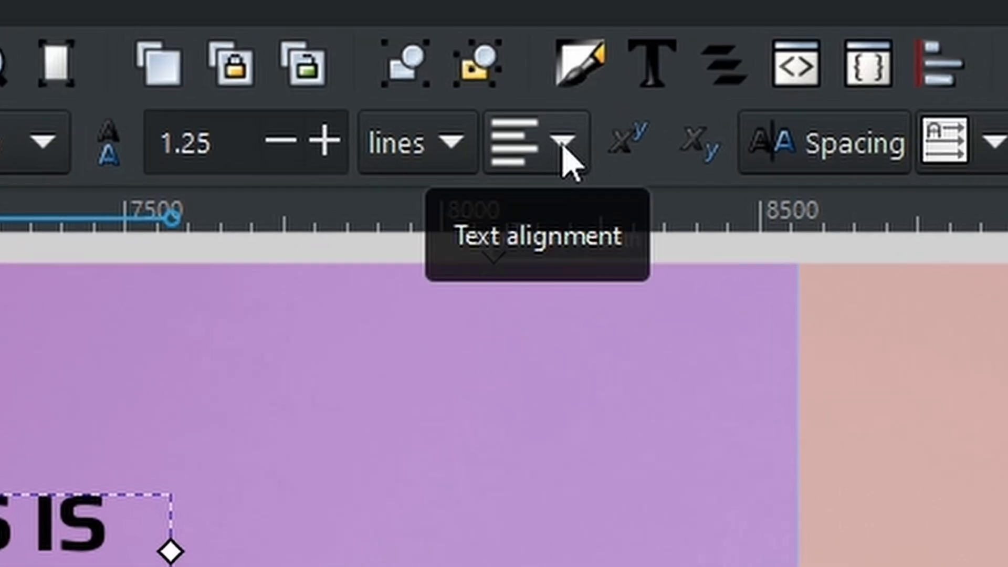
{"action": "left_click", "coordinate": [562, 145]}
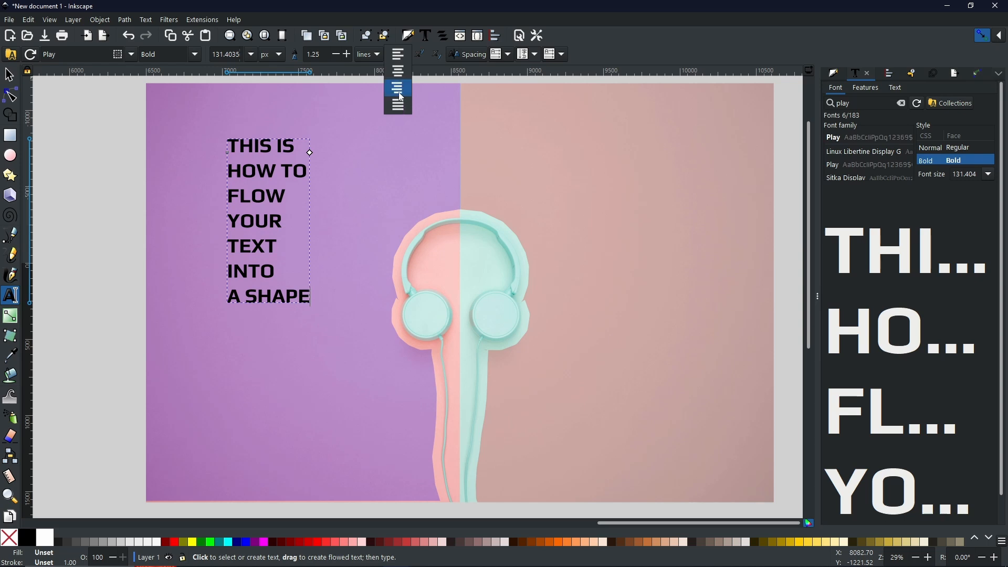
{"action": "left_click", "coordinate": [400, 90]}
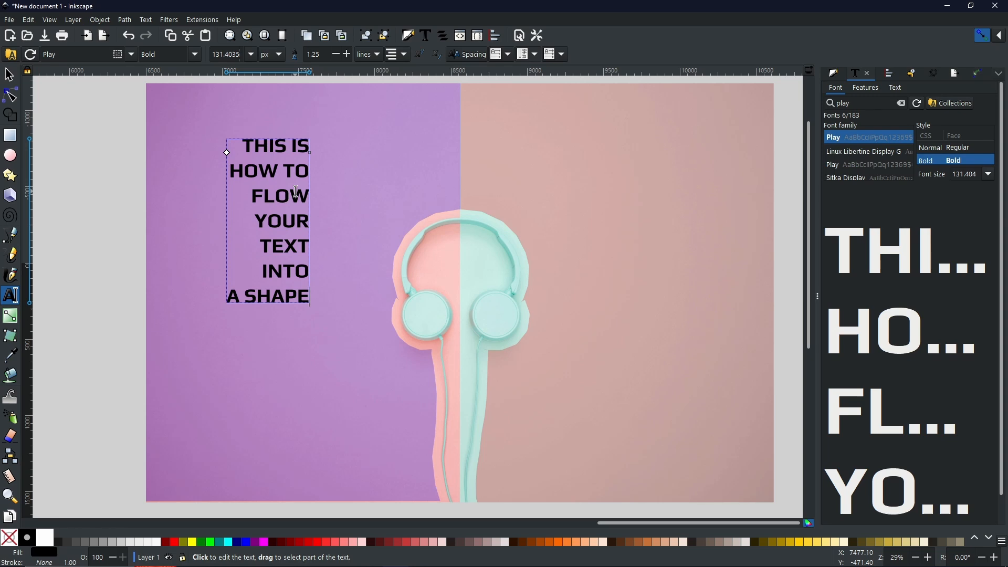
Step: Flow the right-aligned text into the full-height blue shape beside the headphones with Flow into Frame
{"action": "left_click", "coordinate": [9, 75]}
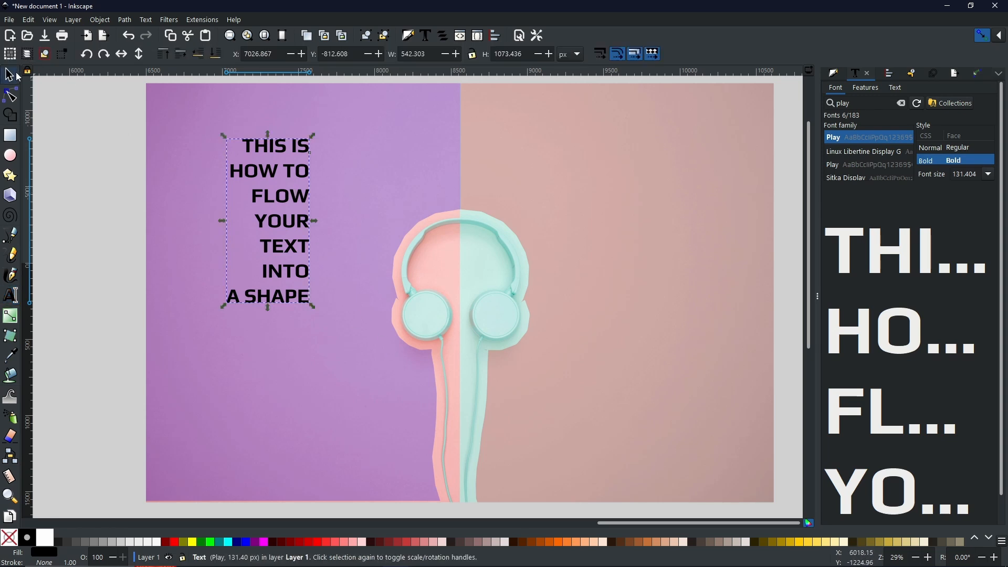
{"action": "left_click", "coordinate": [396, 143], "text": "shift"}
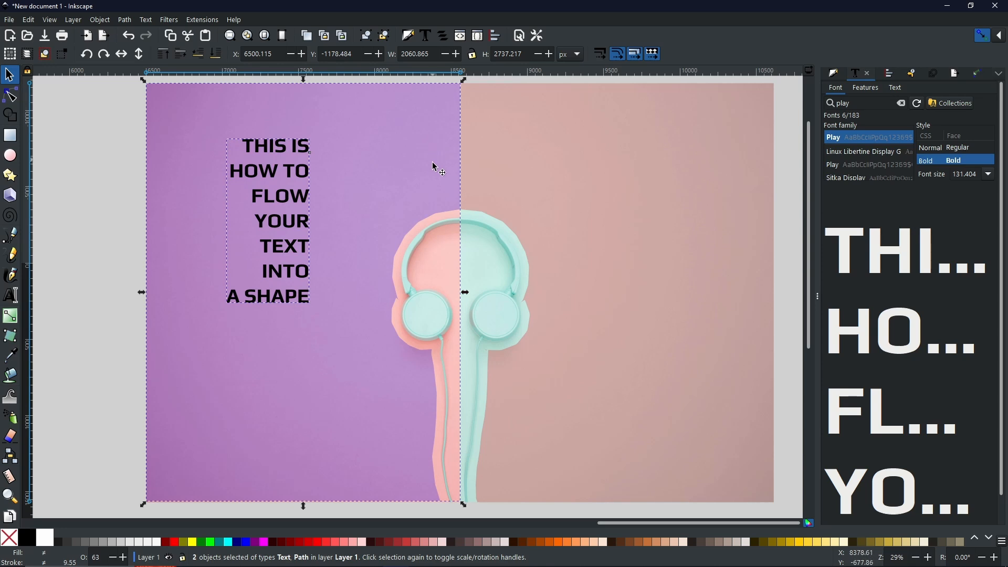
{"action": "left_click", "coordinate": [146, 20]}
{"action": "left_click", "coordinate": [183, 108]}
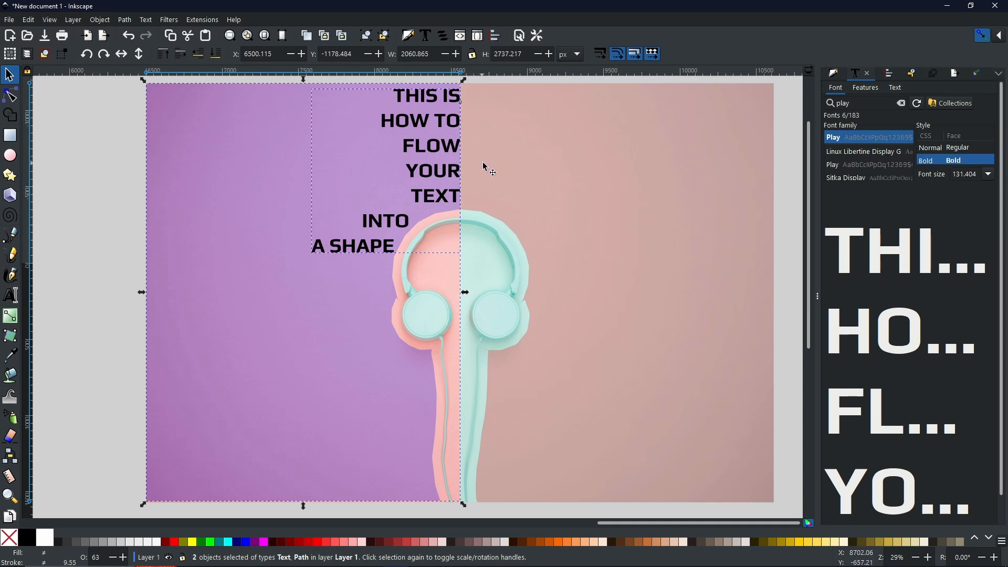
Step: Try to move the flowed text lower within the blue shape and undo the text flow
{"action": "left_click", "coordinate": [423, 97]}
{"action": "mouse_move", "coordinate": [423, 98]}
{"action": "left_mouse_down"}
{"action": "mouse_move", "coordinate": [415, 139]}
{"action": "mouse_move", "coordinate": [420, 98]}
{"action": "left_mouse_up"}
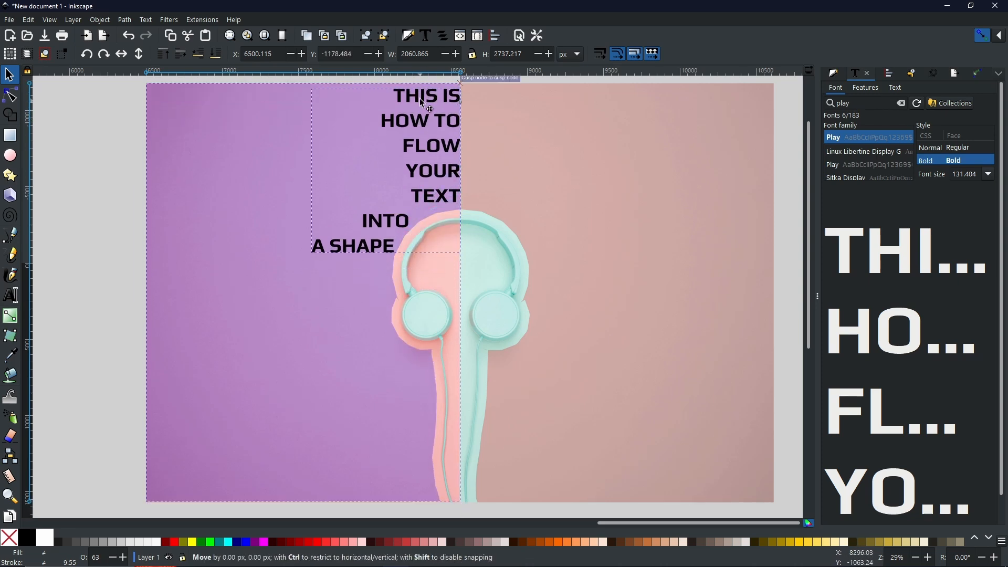
{"action": "left_click", "coordinate": [374, 109]}
{"action": "left_click", "coordinate": [104, 168]}
{"action": "left_click", "coordinate": [430, 97]}
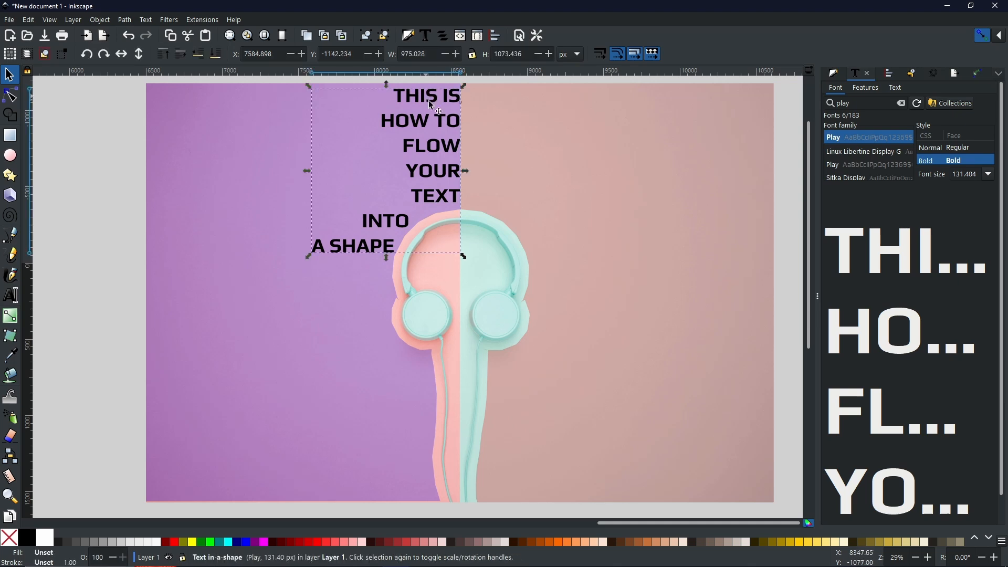
{"action": "mouse_move", "coordinate": [433, 96]}
{"action": "left_mouse_down"}
{"action": "mouse_move", "coordinate": [423, 153]}
{"action": "mouse_move", "coordinate": [437, 245]}
{"action": "mouse_move", "coordinate": [418, 95]}
{"action": "mouse_move", "coordinate": [433, 253]}
{"action": "mouse_move", "coordinate": [430, 98]}
{"action": "left_mouse_up"}
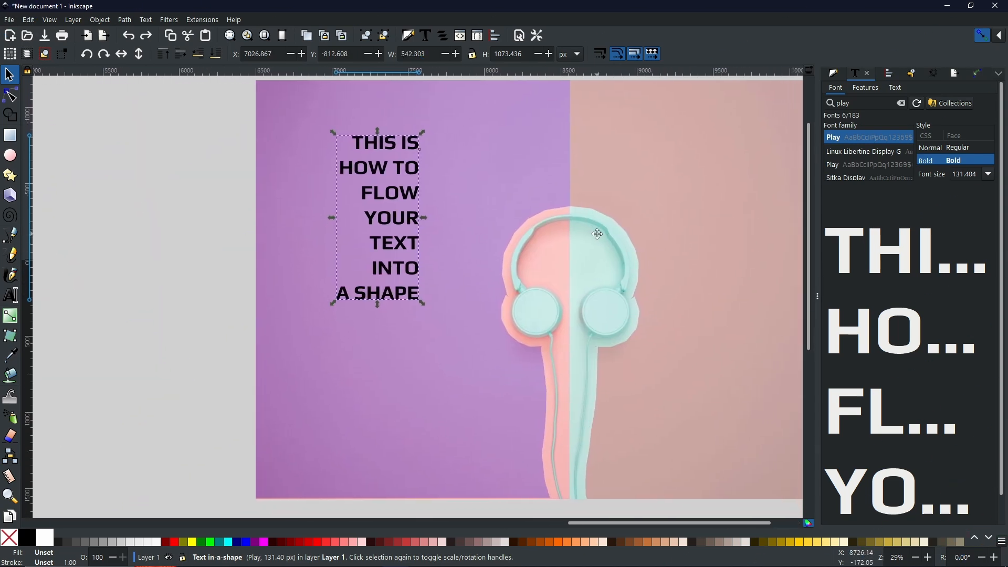
Step: Move the text block off the photo onto the blank canvas beside it and select the blue shape
{"action": "left_click_drag", "start_coordinate": [597, 234], "coordinate": [568, 242]}
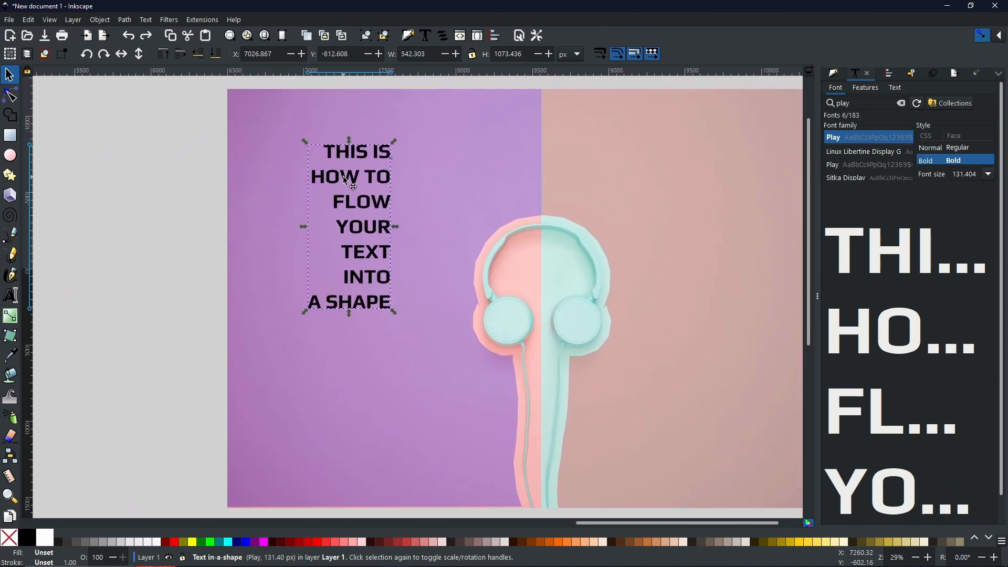
{"action": "left_click_drag", "start_coordinate": [342, 175], "coordinate": [30, 157]}
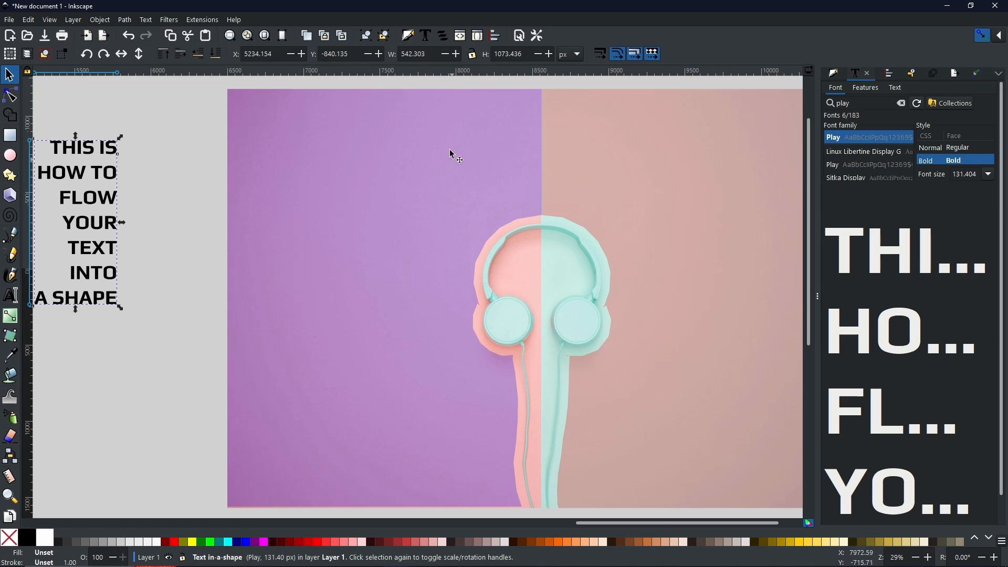
{"action": "left_click", "coordinate": [440, 122]}
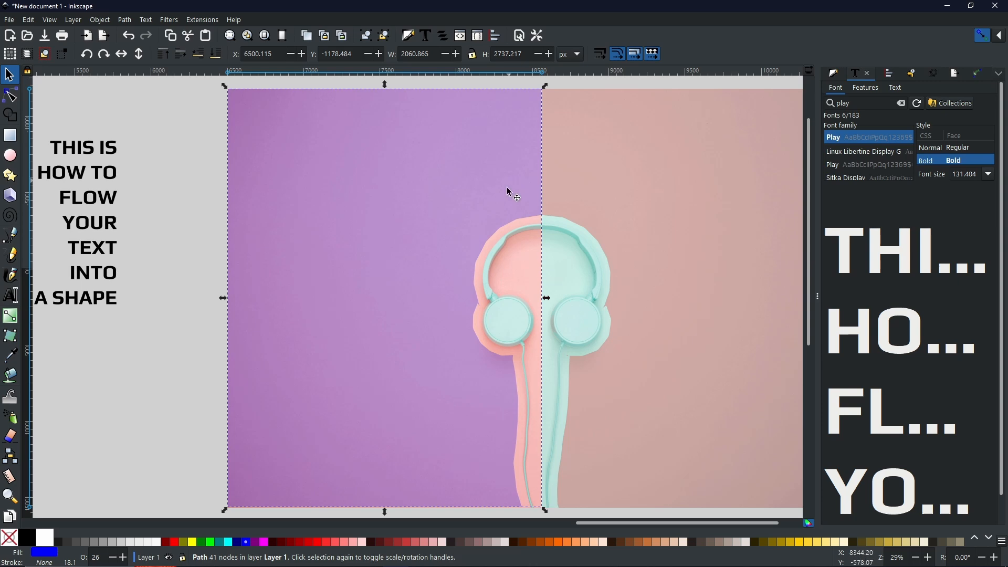
Step: Turn off snapping and draw a rectangle about 2319 × 1954 px over the blue shape, from the headphone band's height to below the photo
{"action": "left_click", "coordinate": [10, 136]}
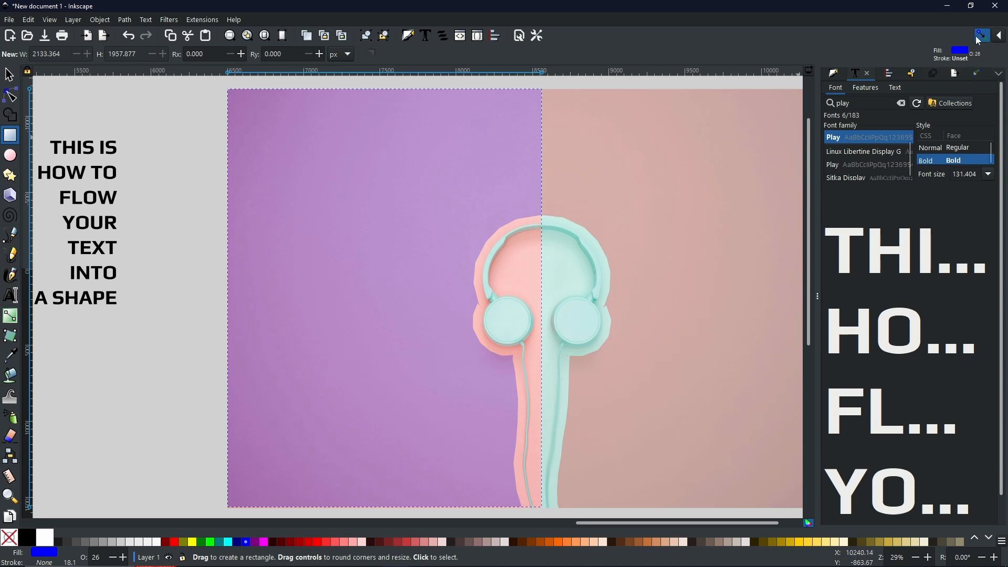
{"action": "left_click", "coordinate": [977, 35]}
{"action": "left_click_drag", "start_coordinate": [538, 224], "coordinate": [184, 521]}
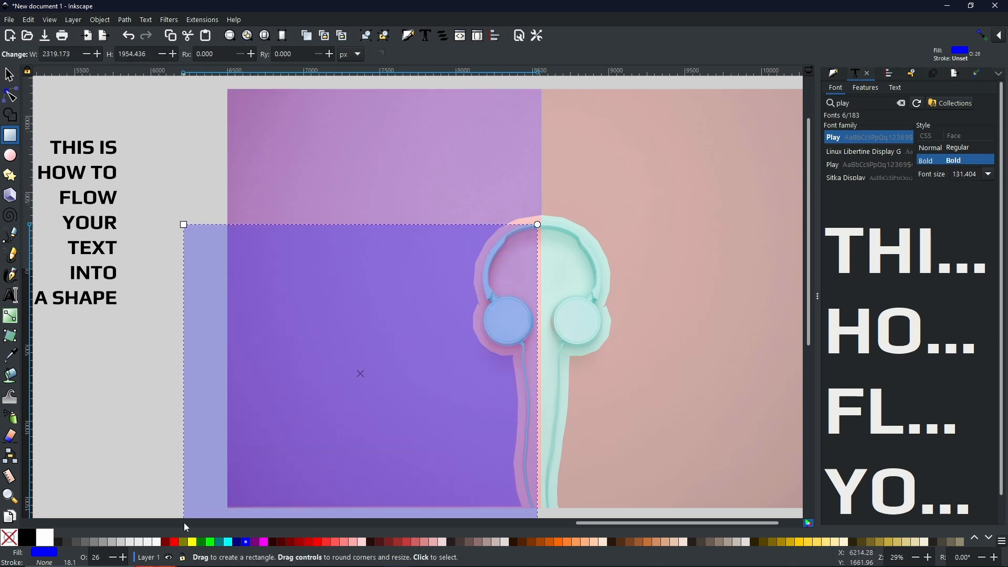
Step: Trim the blue shape to the area covered by the new rectangle with Path Intersection
{"action": "left_click", "coordinate": [367, 130], "text": "shift"}
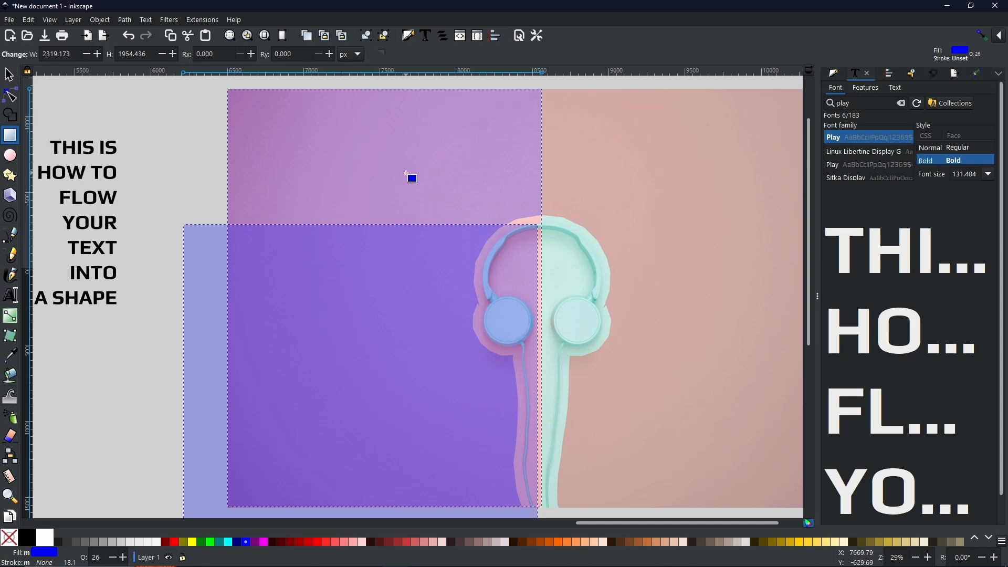
{"action": "left_click", "coordinate": [129, 24]}
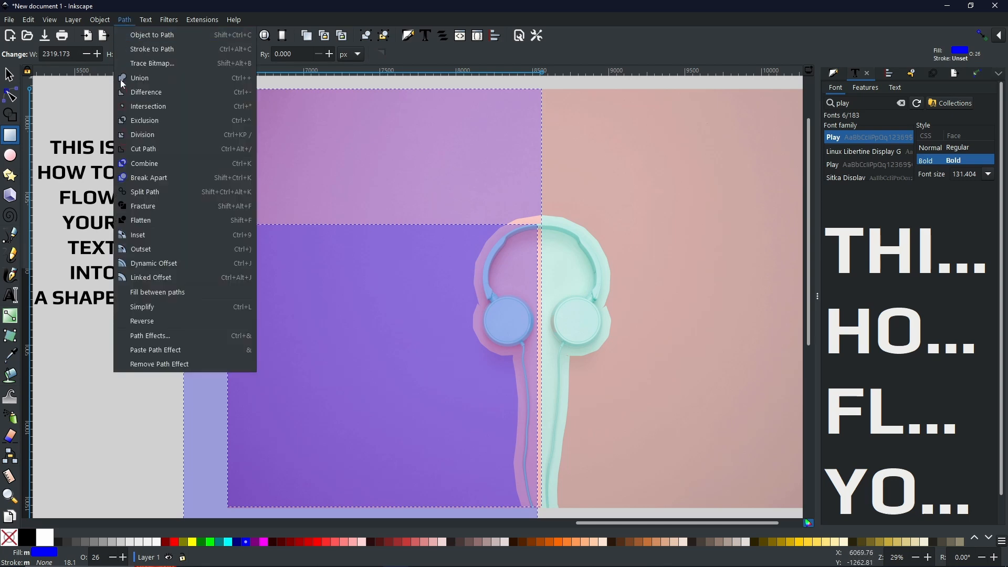
{"action": "left_click", "coordinate": [129, 112]}
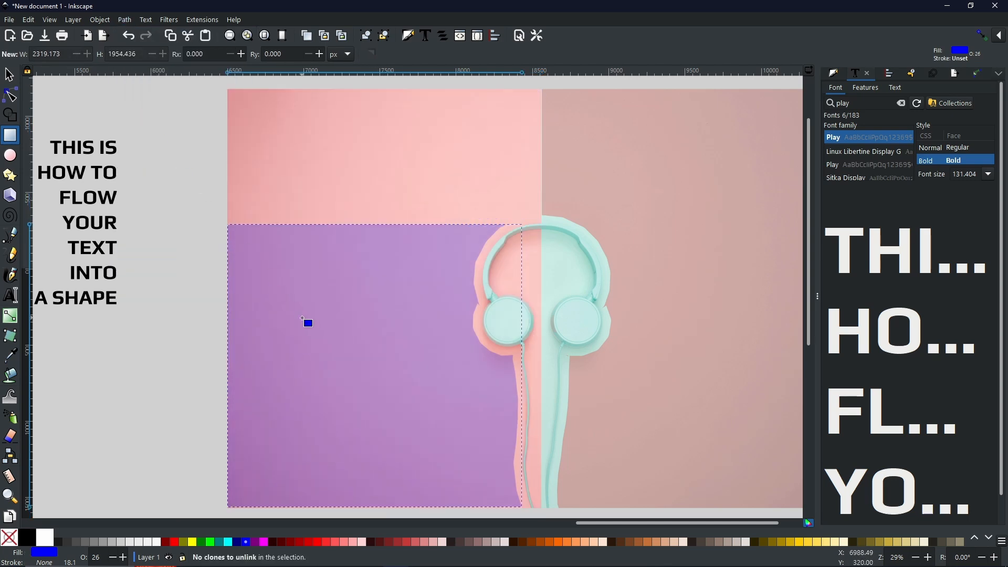
{"action": "left_click", "coordinate": [179, 236]}
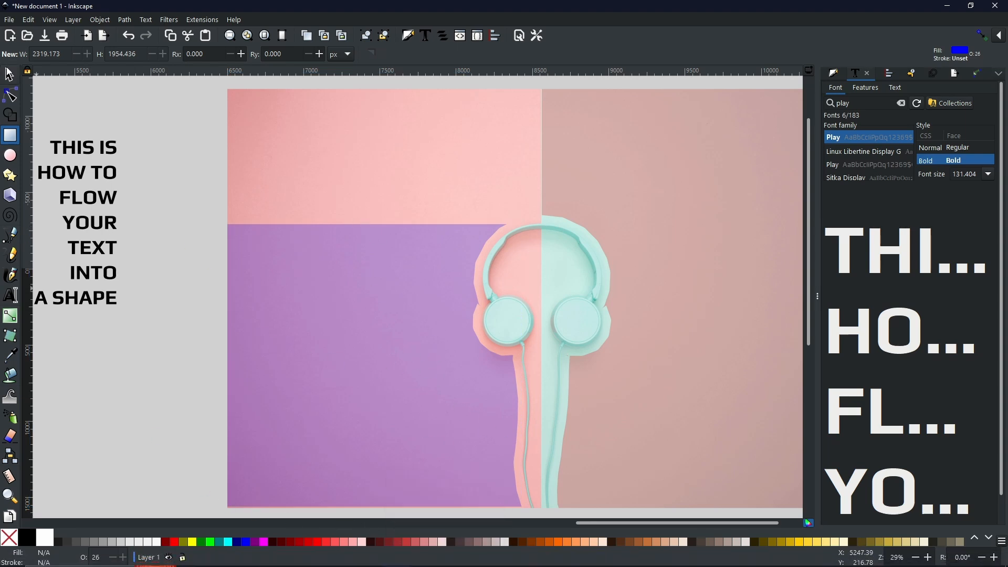
Step: Flow the right-aligned text into the trimmed blue shape with Flow into Frame and clear the selection
{"action": "key", "text": "s"}
{"action": "left_click", "coordinate": [108, 148]}
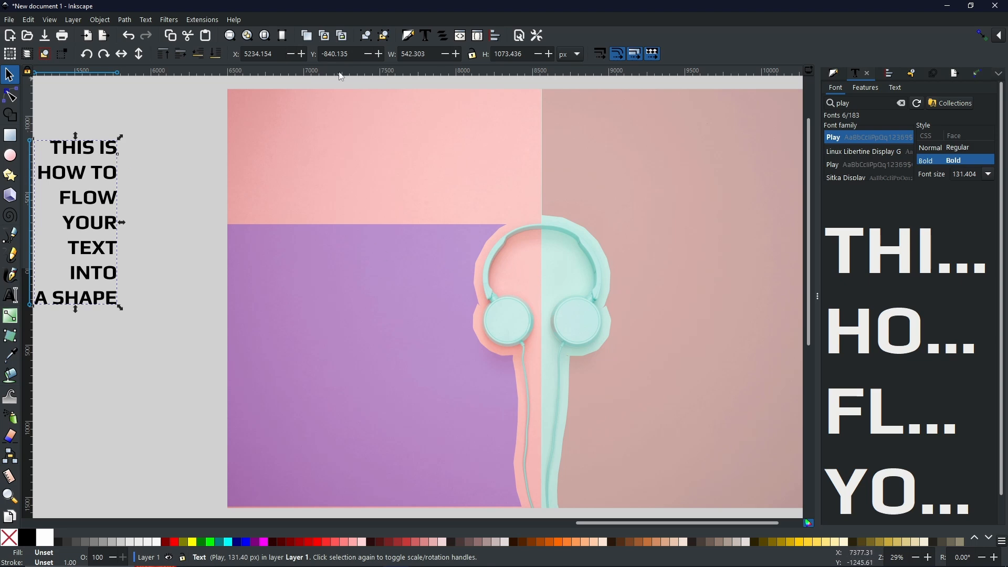
{"action": "left_click", "coordinate": [391, 237], "text": "shift"}
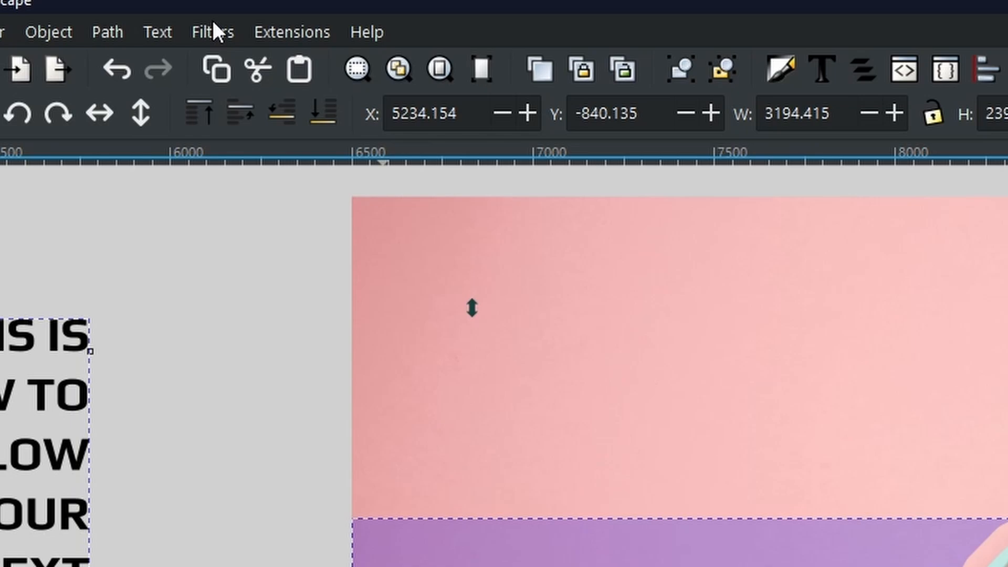
{"action": "left_click", "coordinate": [145, 20]}
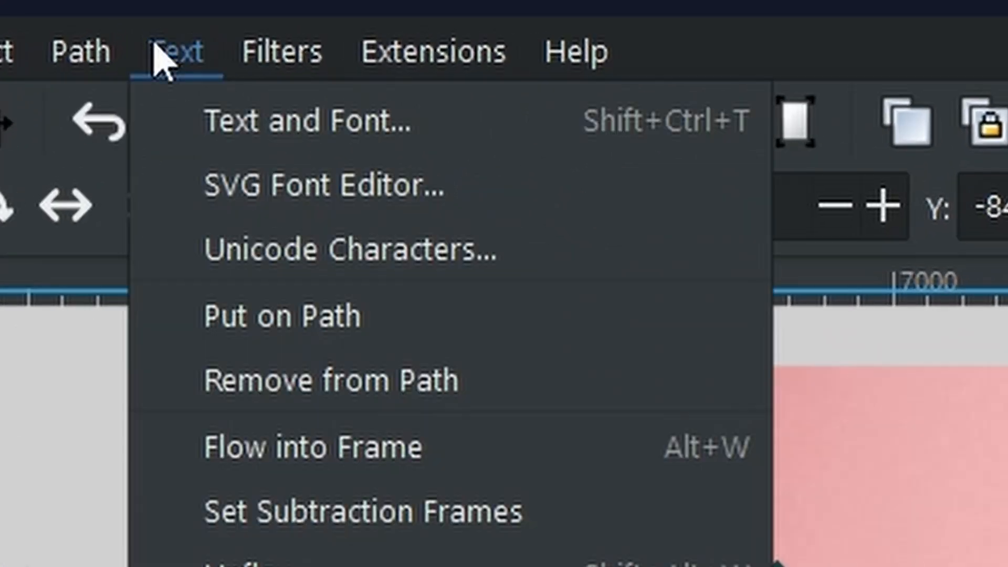
{"action": "left_click", "coordinate": [315, 459]}
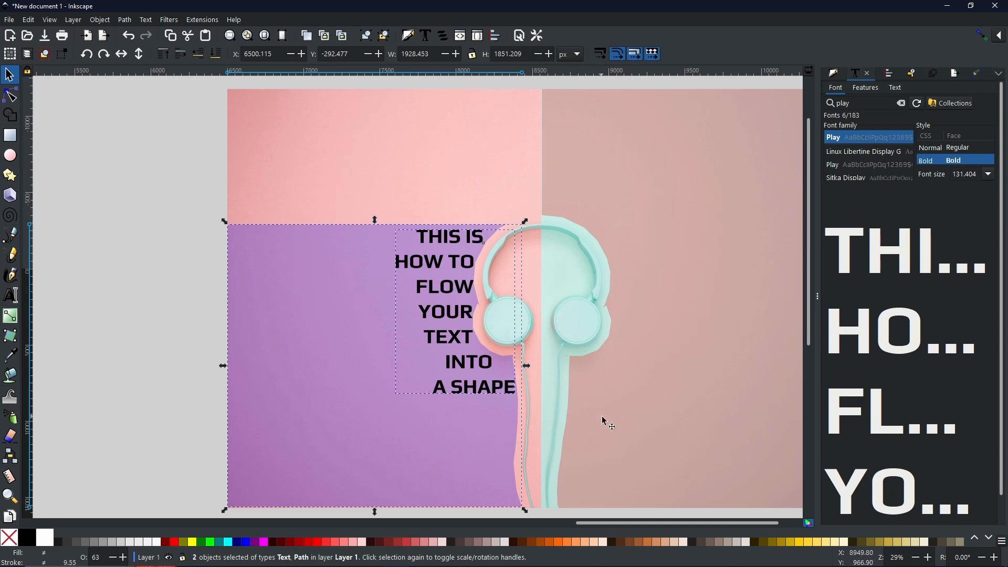
{"action": "key", "text": "Escape"}
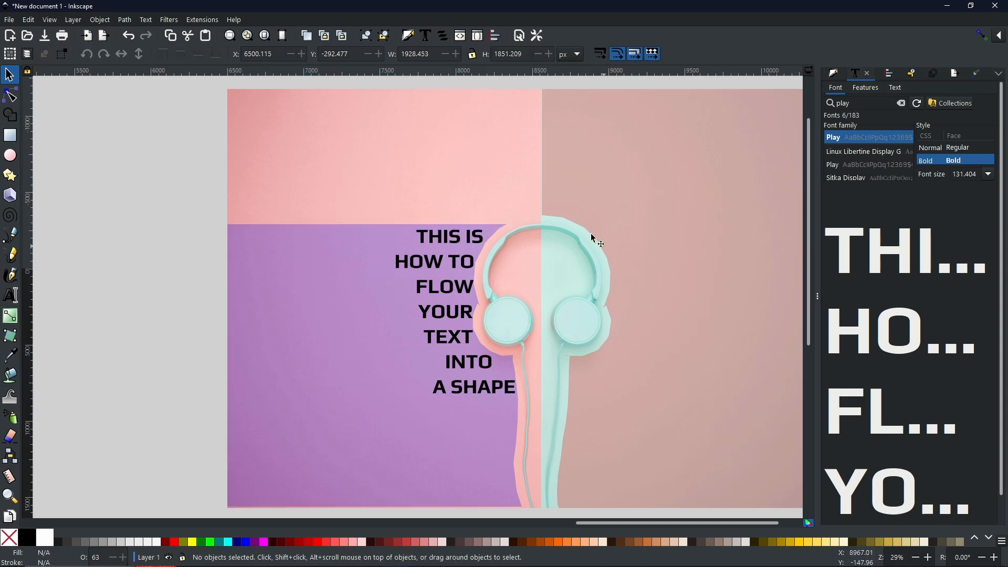
Step: Set the flowed text's font size to 144 px
{"action": "left_click", "coordinate": [456, 235]}
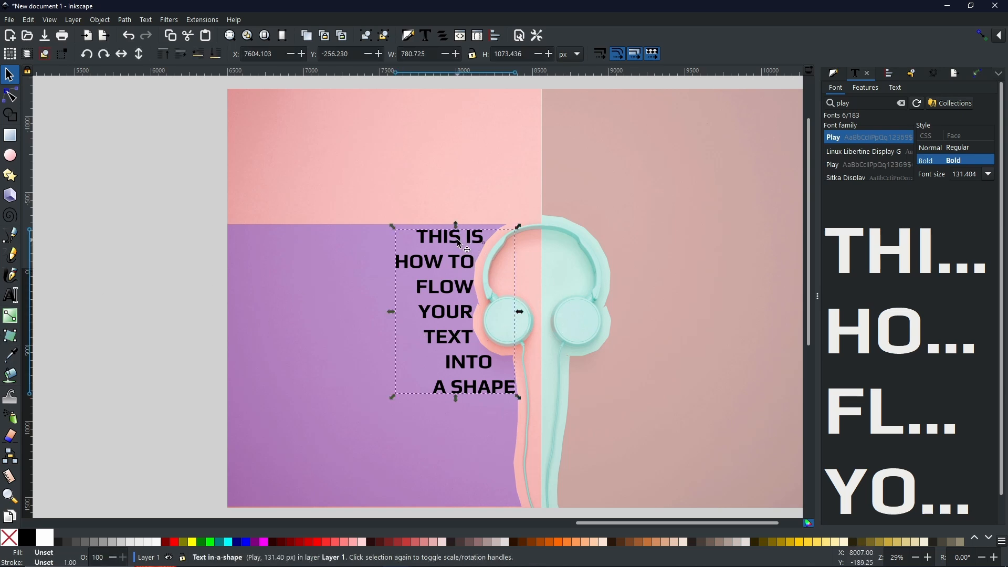
{"action": "left_click", "coordinate": [11, 295]}
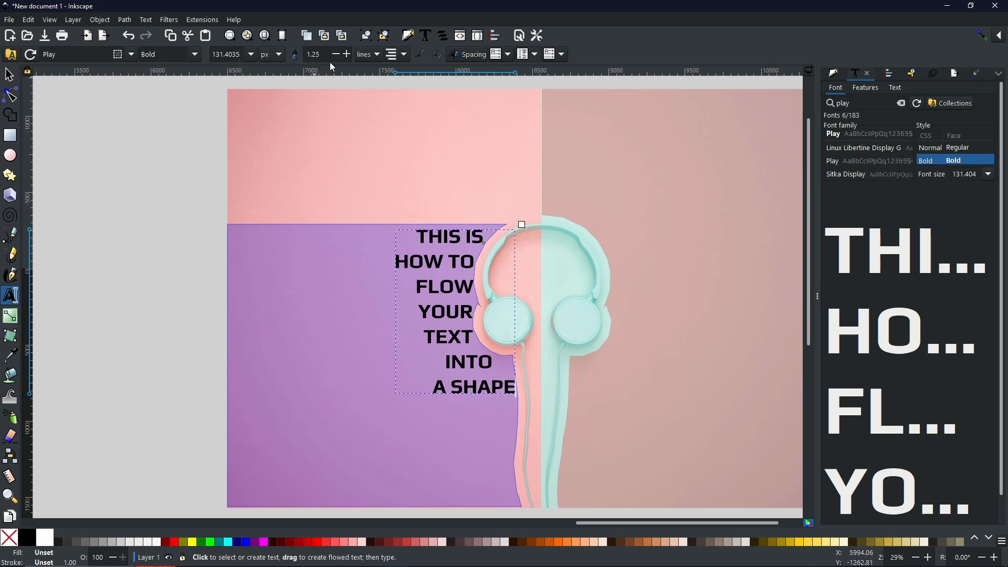
{"action": "left_click", "coordinate": [250, 54]}
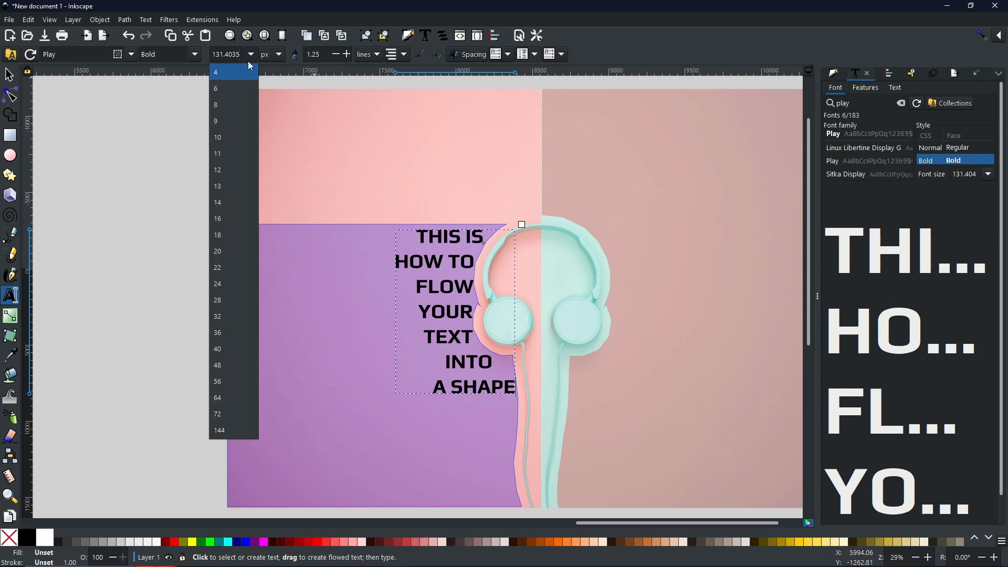
{"action": "left_click", "coordinate": [227, 431]}
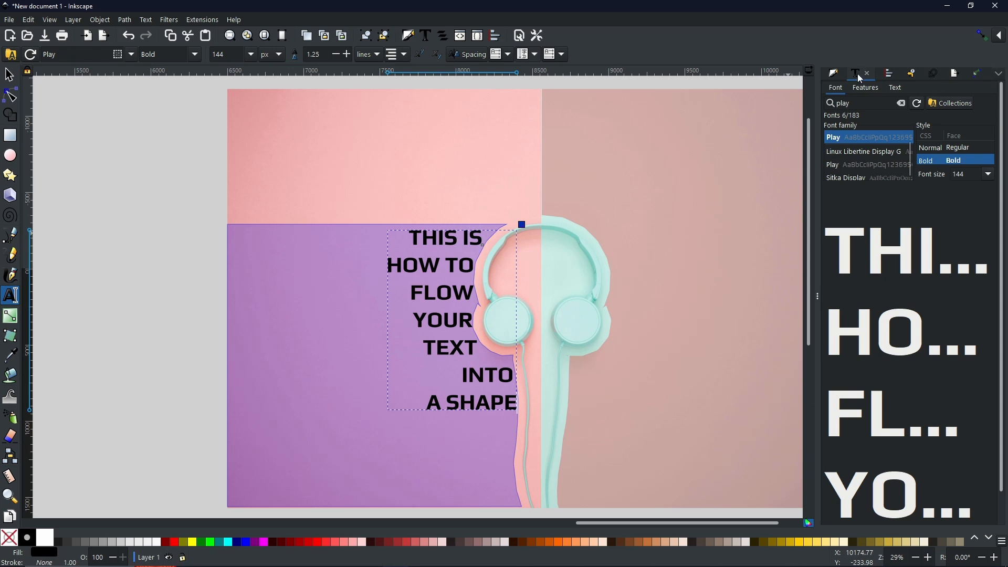
Step: Set the flowed text's font size to 250 px and apply it
{"action": "scroll", "coordinate": [955, 282], "scroll_direction": "down", "scroll_amount": 1}
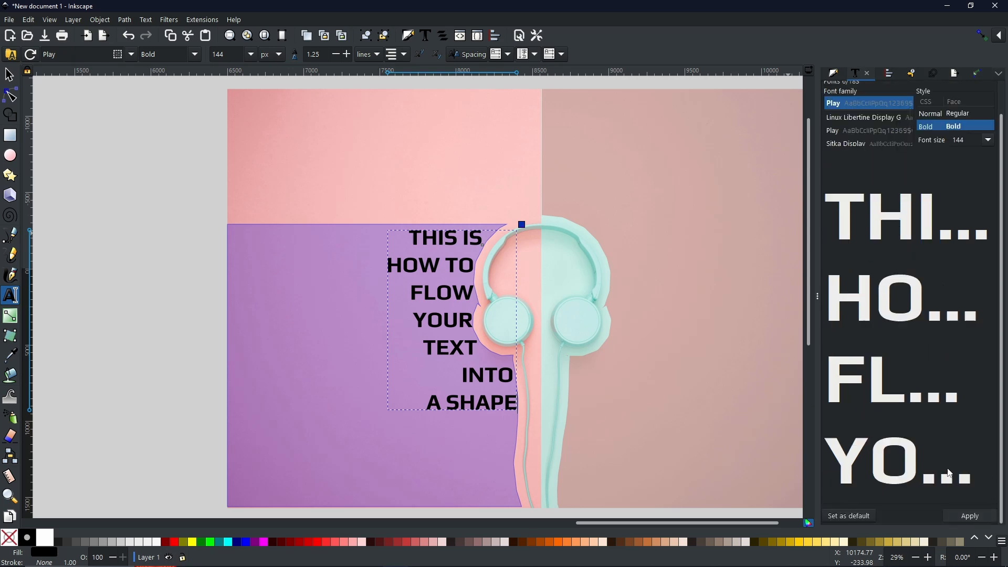
{"action": "scroll", "coordinate": [944, 226], "scroll_direction": "up", "scroll_amount": 1}
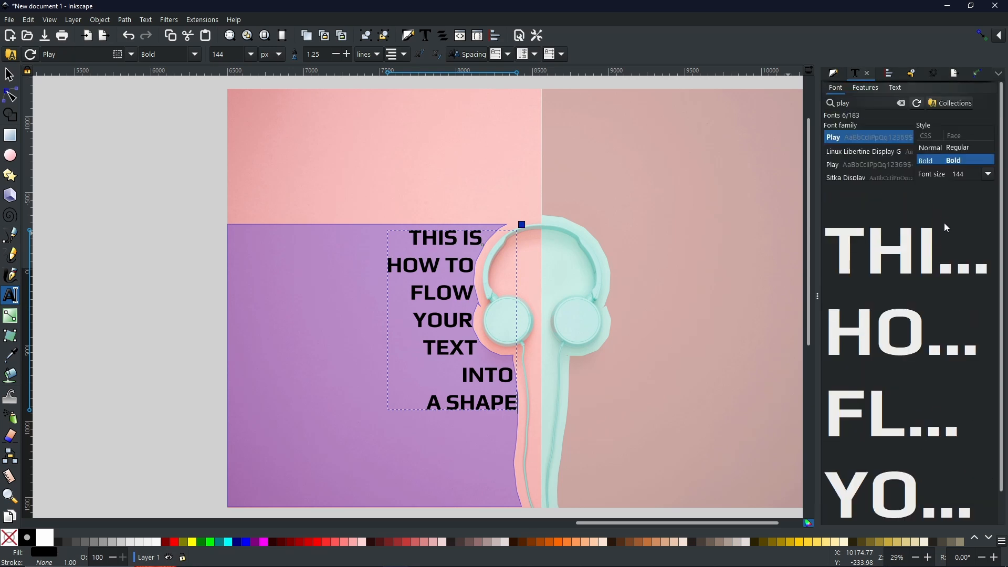
{"action": "double_click", "coordinate": [971, 175]}
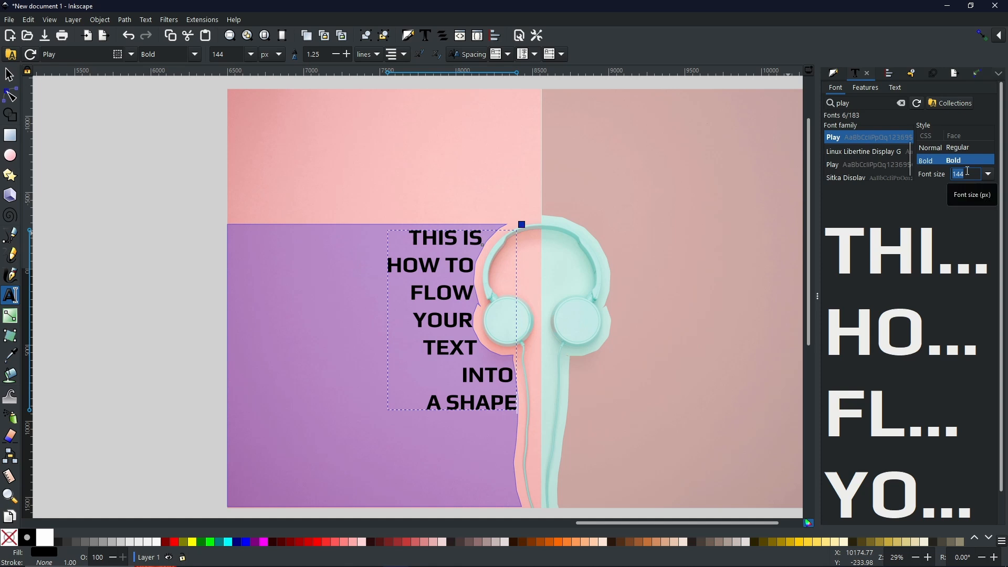
{"action": "type", "text": "250"}
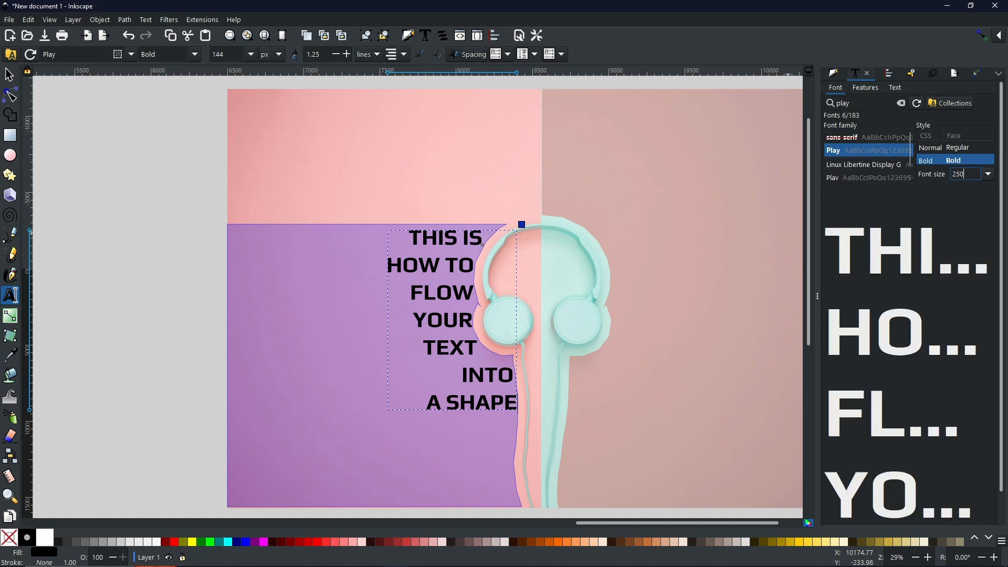
{"action": "scroll", "coordinate": [971, 437], "scroll_direction": "down", "scroll_amount": 1}
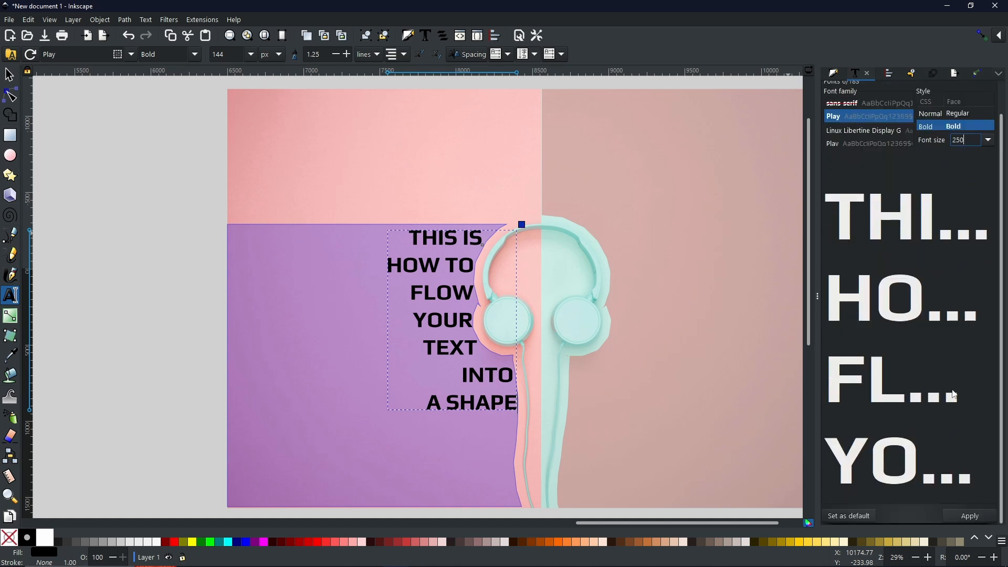
{"action": "left_click", "coordinate": [966, 519]}
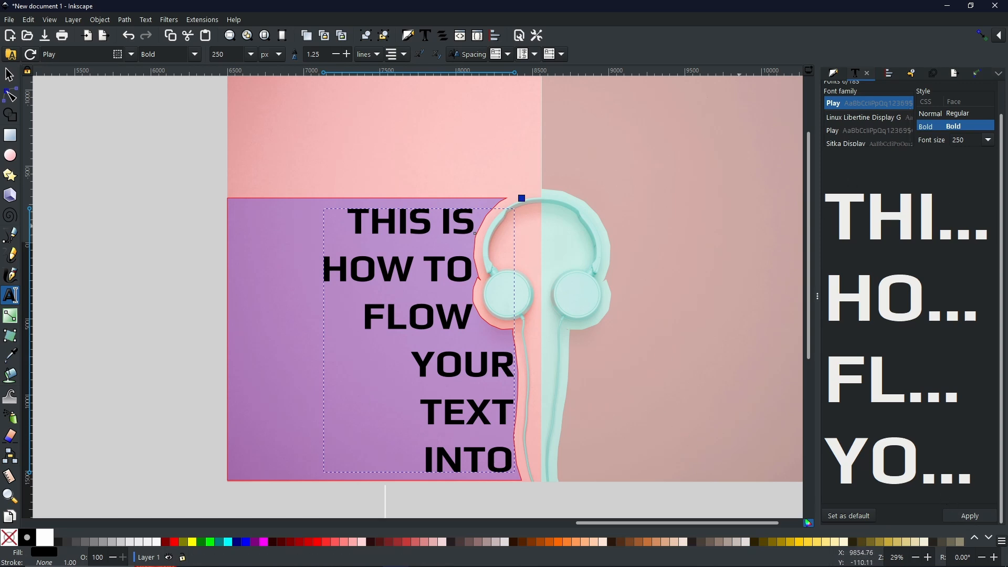
Step: Set the flowed text's font size to 220 px and apply it
{"action": "double_click", "coordinate": [967, 138]}
{"action": "type", "text": "220"}
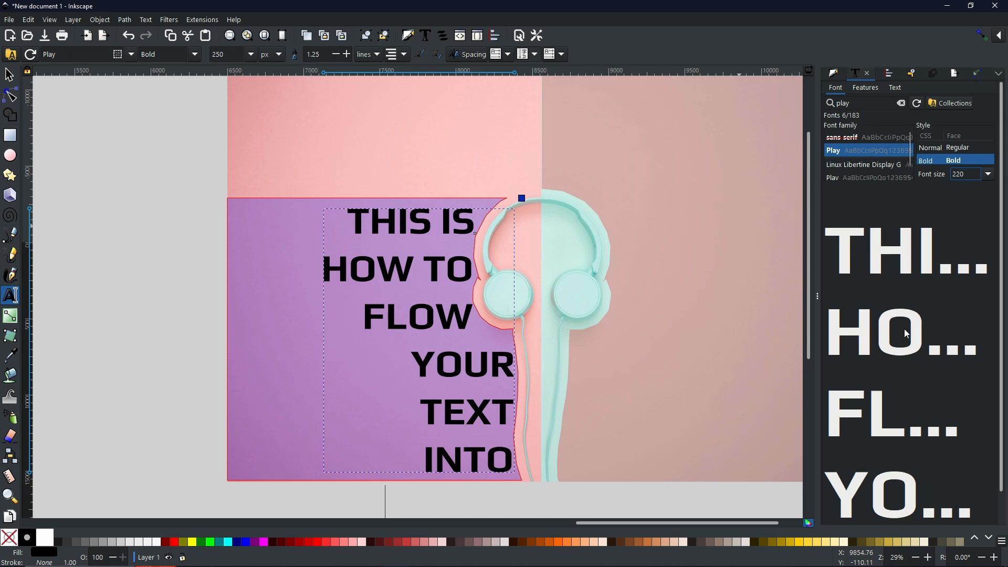
{"action": "scroll", "coordinate": [904, 329], "scroll_direction": "down", "scroll_amount": 1}
{"action": "left_click", "coordinate": [968, 517]}
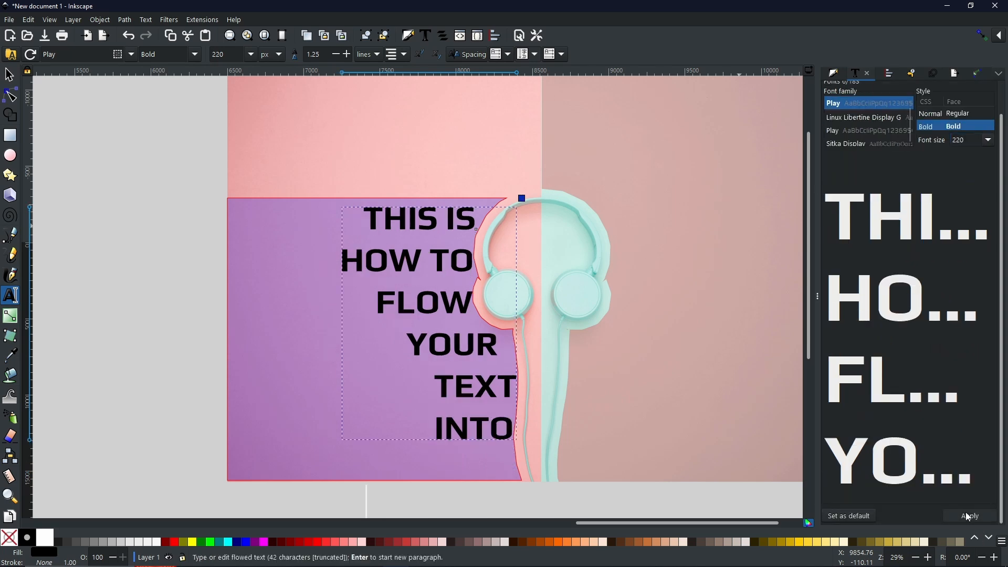
Step: Set the flowed headline text's font size to 200 px and apply it
{"action": "left_click_drag", "start_coordinate": [977, 140], "coordinate": [931, 141]}
{"action": "type", "text": "200"}
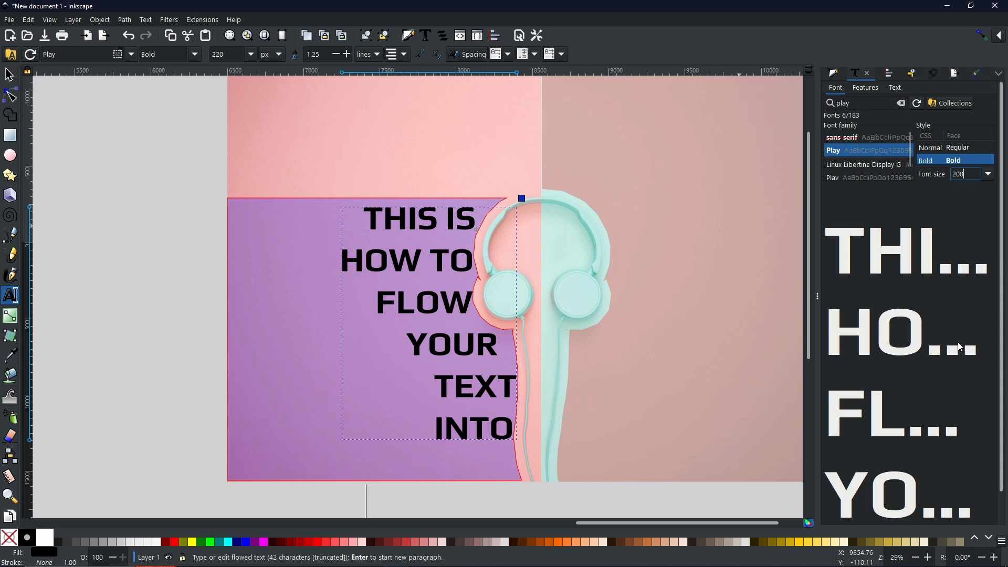
{"action": "left_click", "coordinate": [965, 510]}
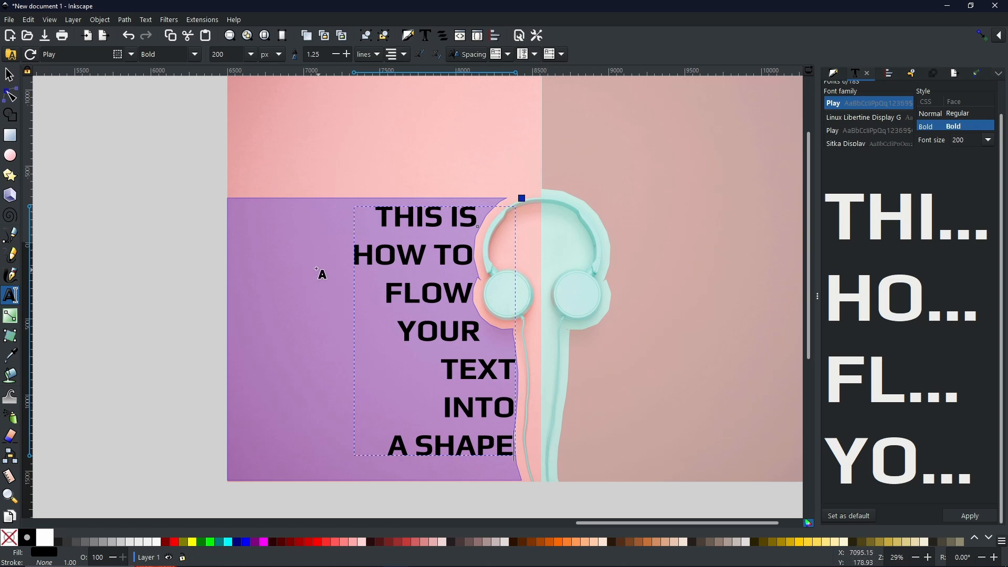
Step: Delete the blue shape behind the headline text
{"action": "left_click", "coordinate": [9, 75]}
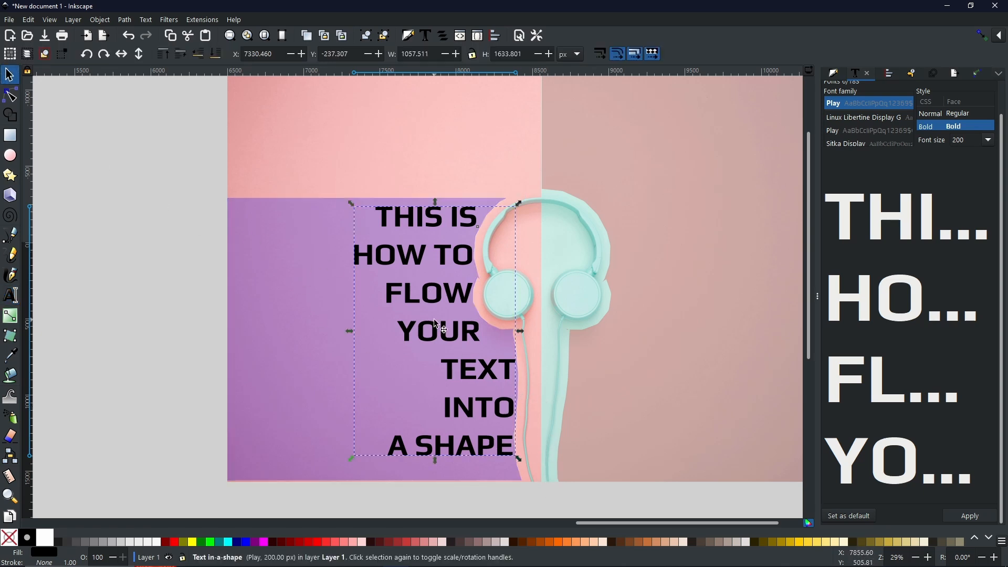
{"action": "left_click", "coordinate": [308, 229]}
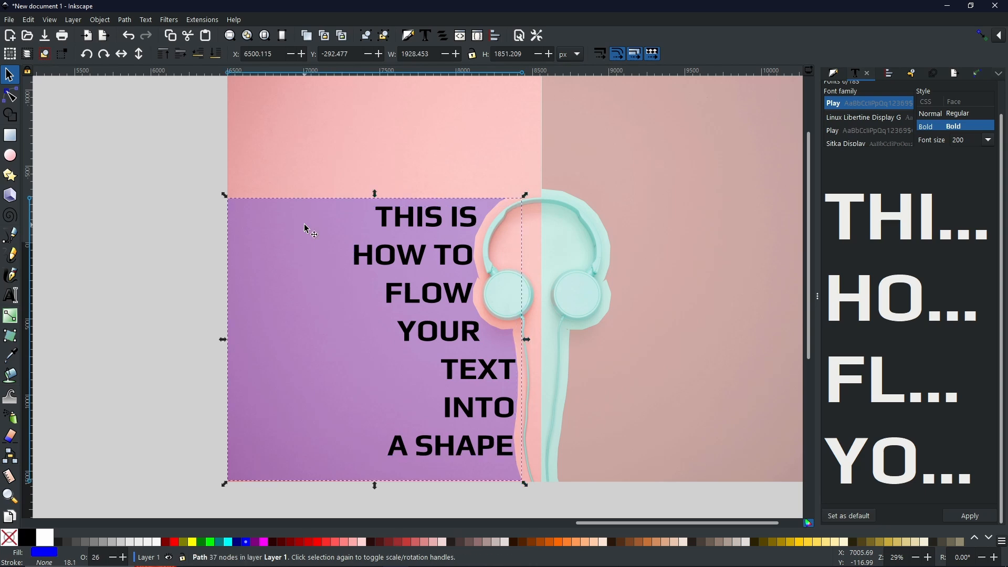
{"action": "key", "text": "Delete"}
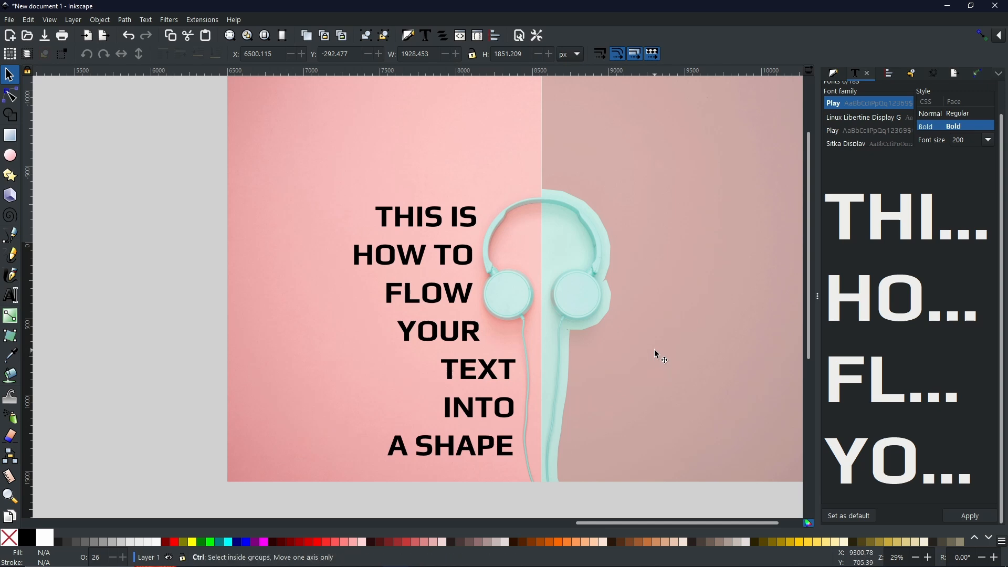
{"action": "scroll", "coordinate": [657, 353], "scroll_direction": "down", "scroll_amount": 2}
{"action": "scroll", "coordinate": [657, 352], "scroll_direction": "up", "scroll_amount": 2}
{"action": "scroll", "coordinate": [659, 357], "scroll_direction": "down", "scroll_amount": 1}
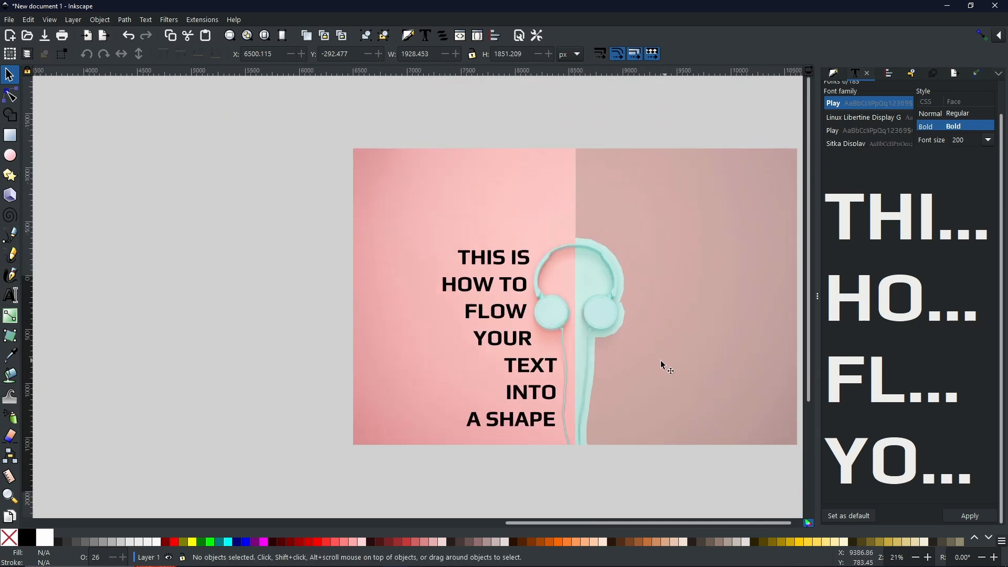
{"action": "left_click_drag", "start_coordinate": [661, 366], "coordinate": [536, 356]}
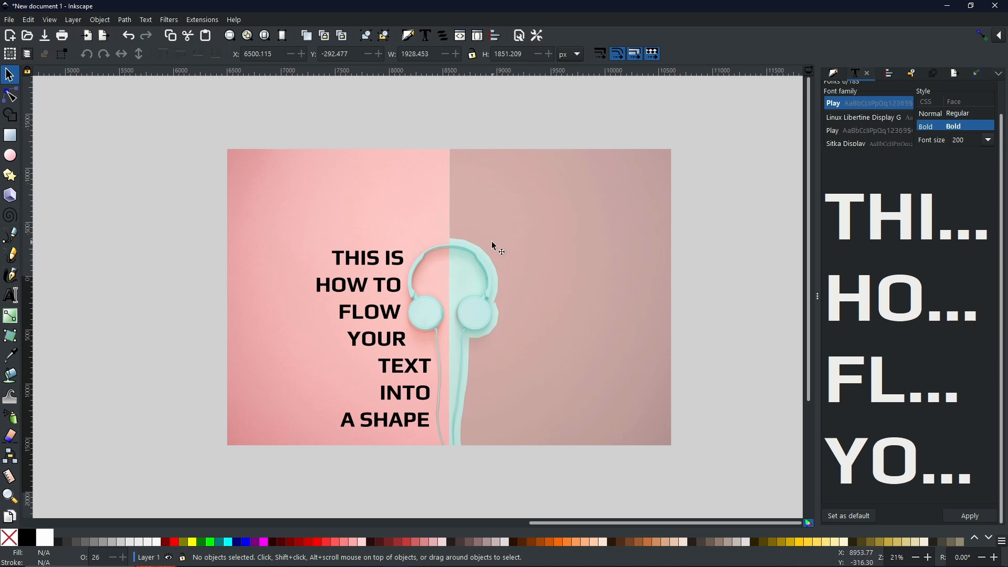
Step: Paste three copies of the Lorem ipsum paragraph as new text on the empty canvas beside the photo and apply the Play Regular font
{"action": "left_click", "coordinate": [608, 298]}
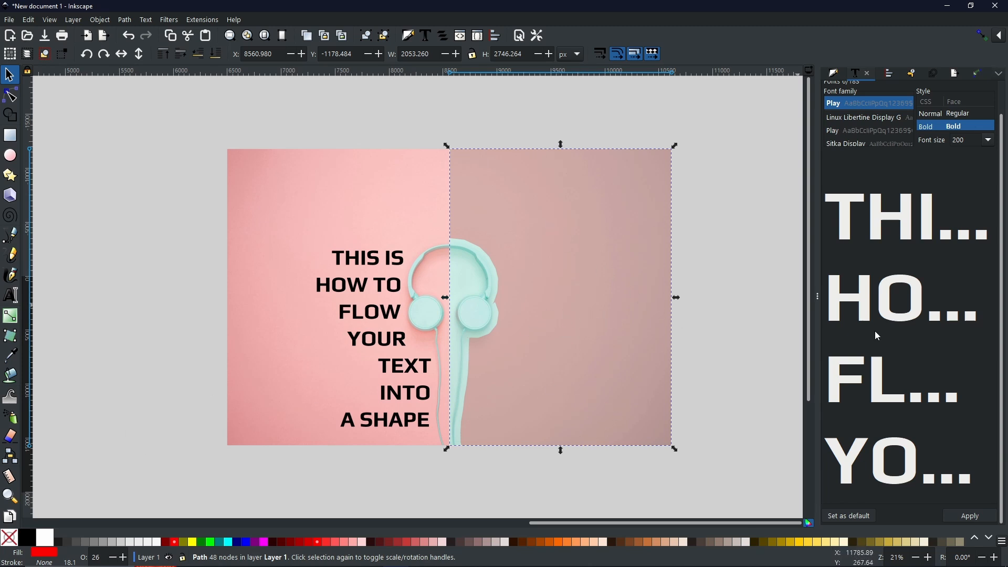
{"action": "left_click_drag", "start_coordinate": [771, 279], "coordinate": [549, 274]}
{"action": "left_click", "coordinate": [11, 295]}
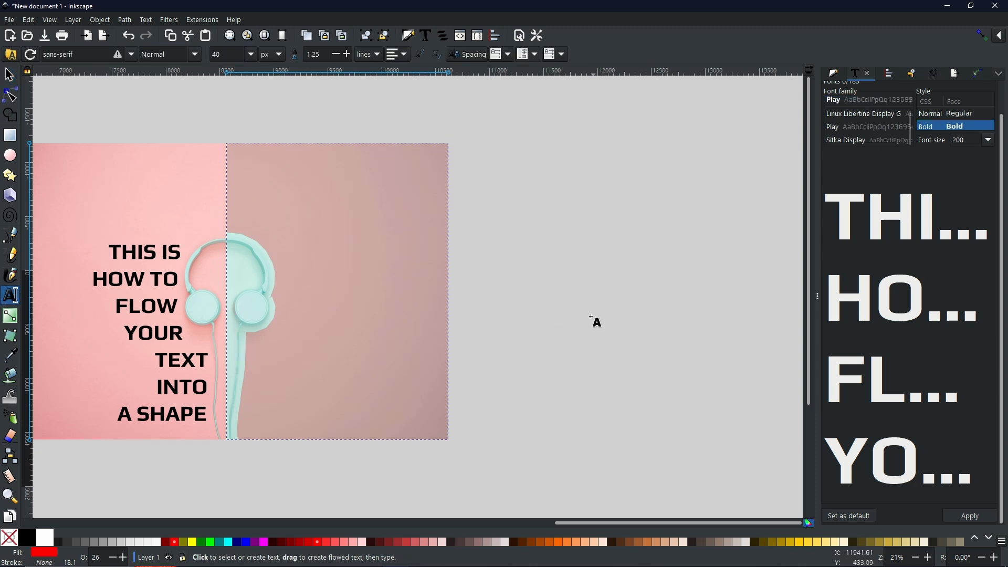
{"action": "left_click", "coordinate": [556, 240]}
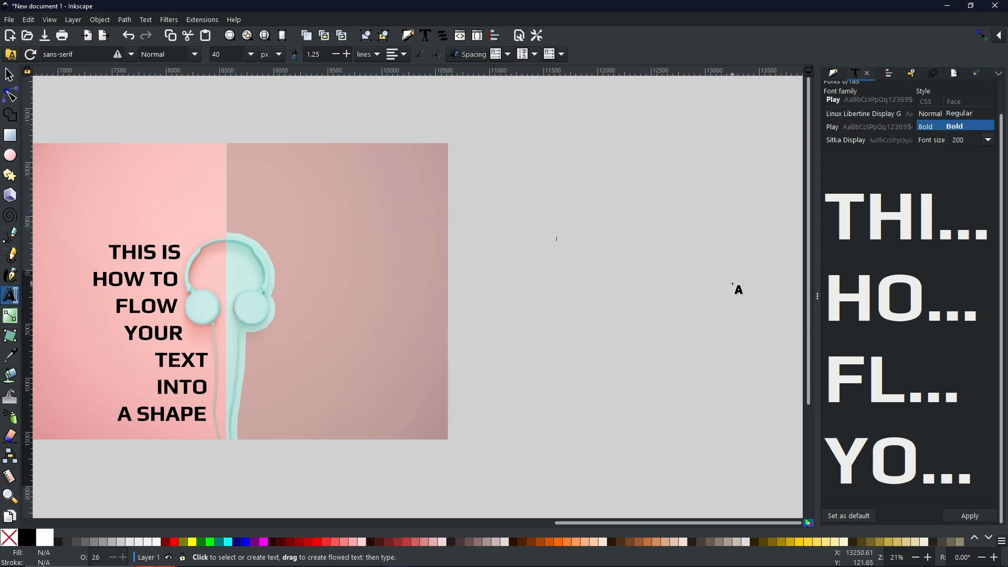
{"action": "key", "text": "ctrl+v"}
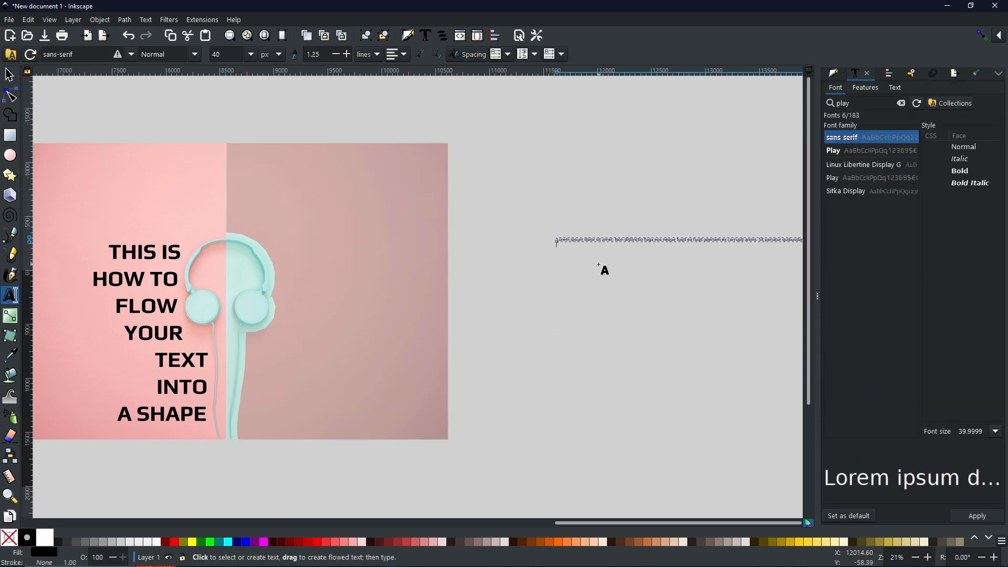
{"action": "key", "text": "ctrl+v"}
{"action": "key", "text": "ctrl+v"}
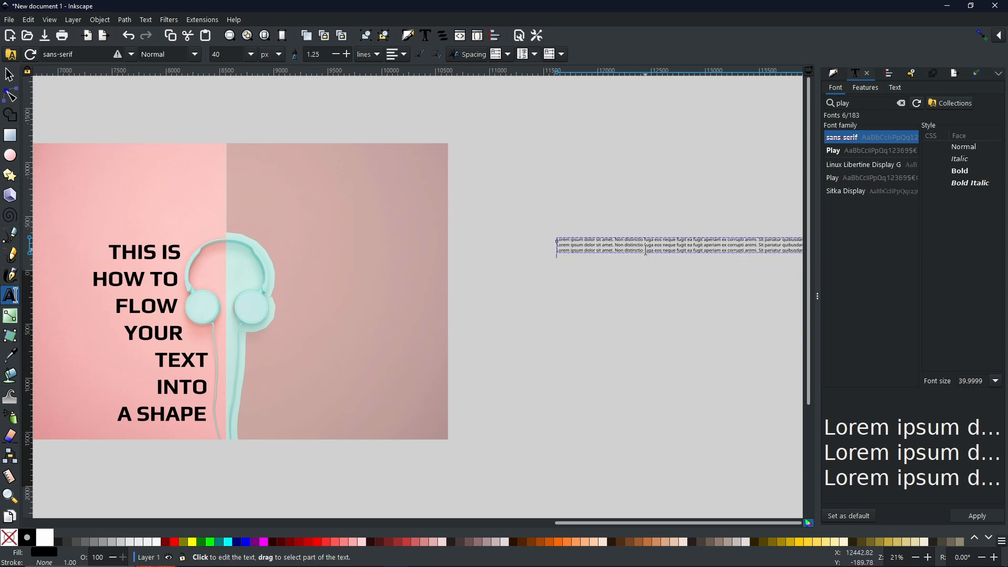
{"action": "left_click", "coordinate": [899, 154]}
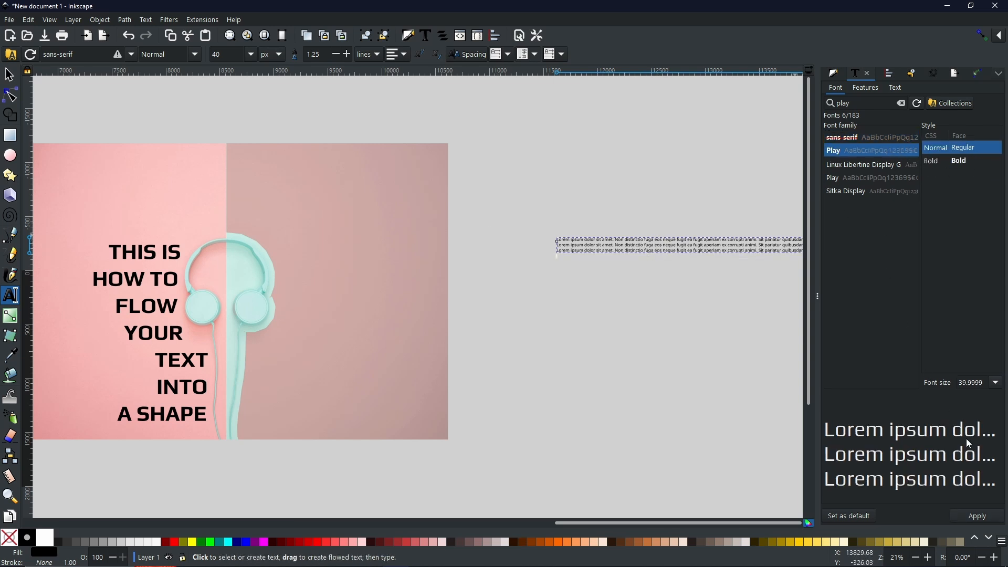
{"action": "left_click", "coordinate": [980, 517]}
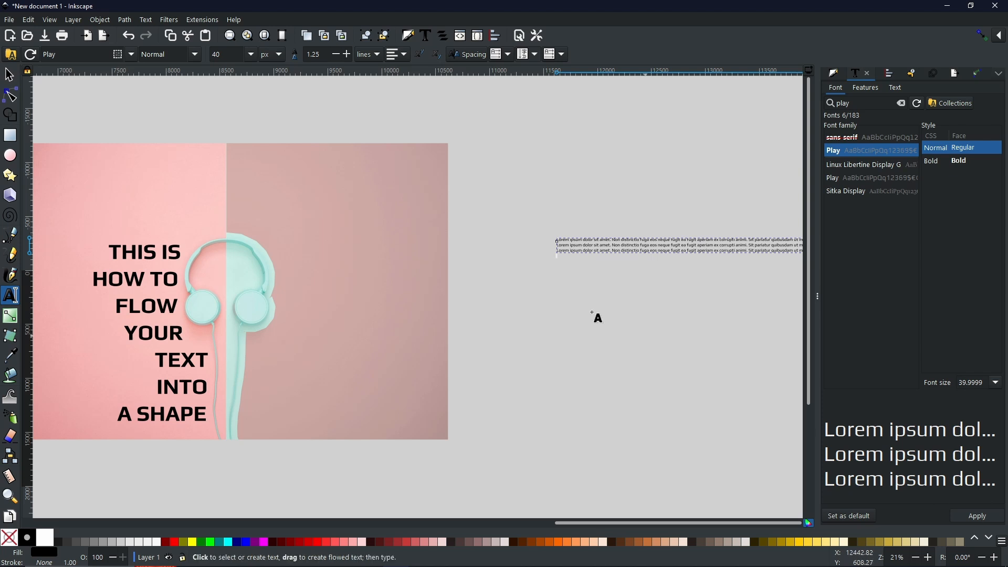
Step: Flow the Lorem ipsum text into the red shape over the photo with Flow into Frame
{"action": "left_click", "coordinate": [9, 76]}
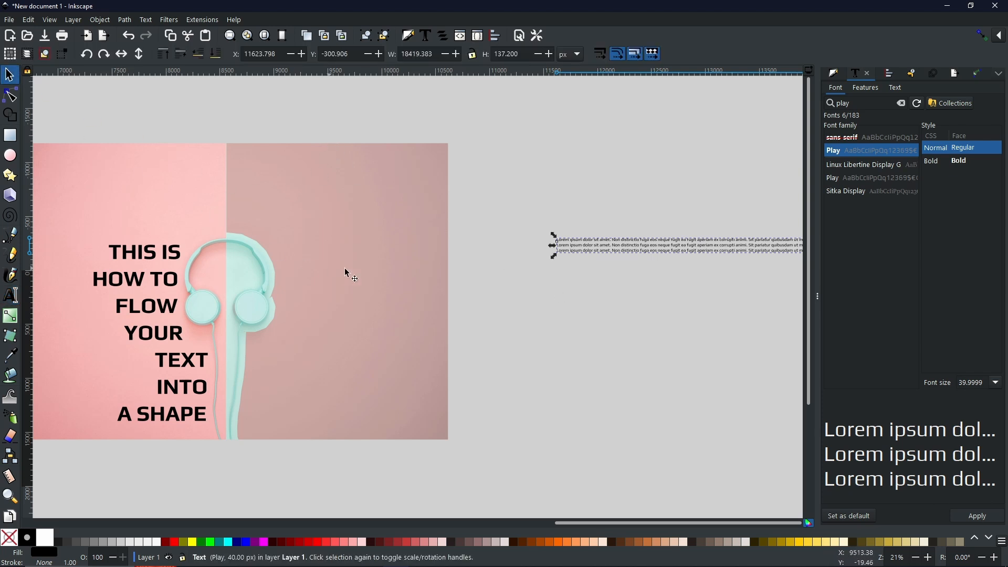
{"action": "key", "text": "shift"}
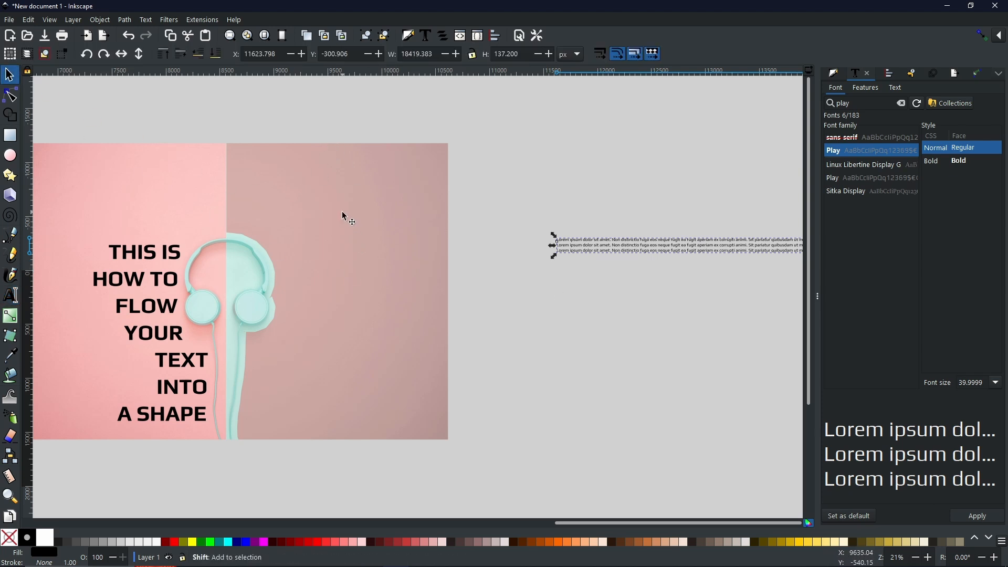
{"action": "left_click", "coordinate": [343, 211], "text": "shift"}
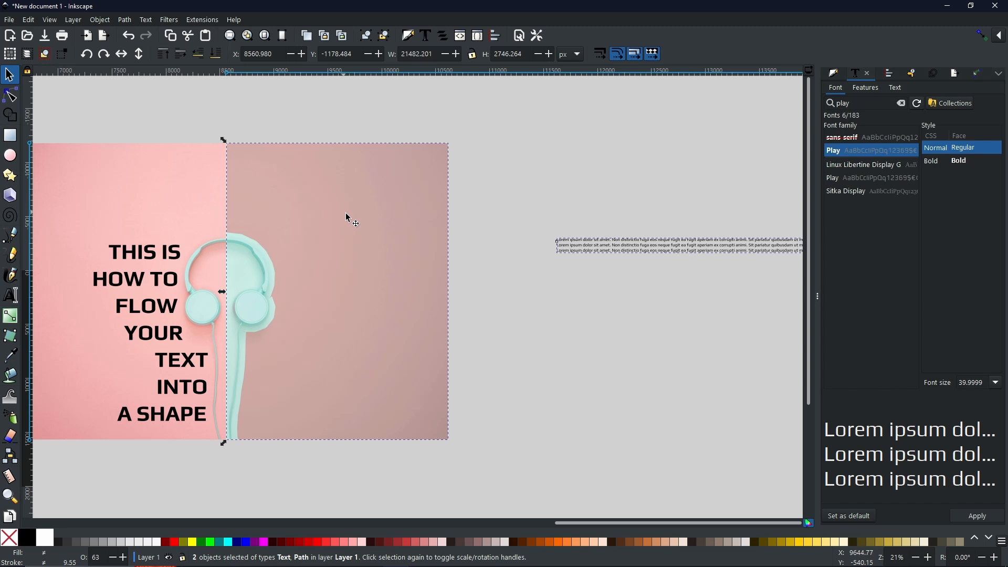
{"action": "left_click", "coordinate": [146, 19]}
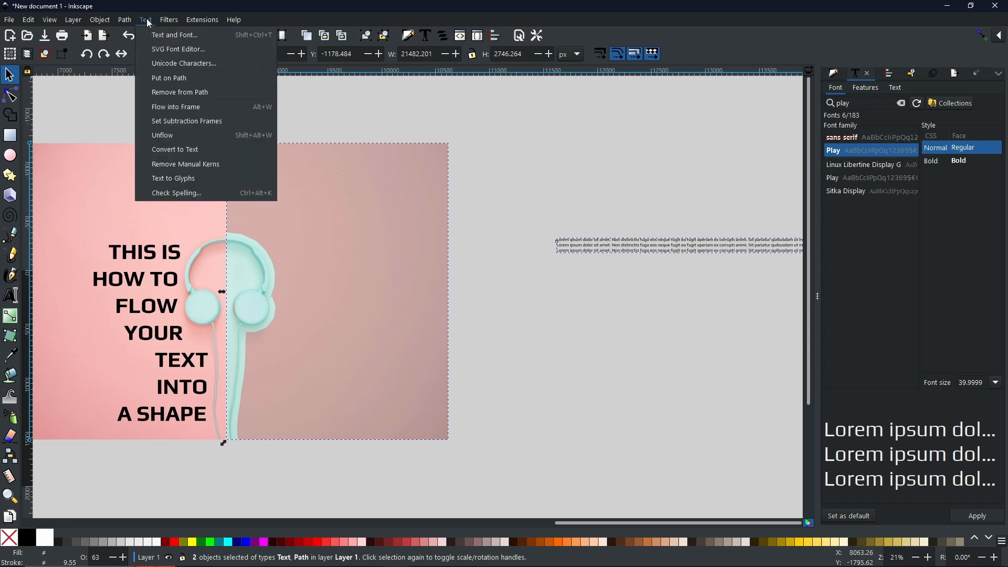
{"action": "left_click", "coordinate": [182, 107]}
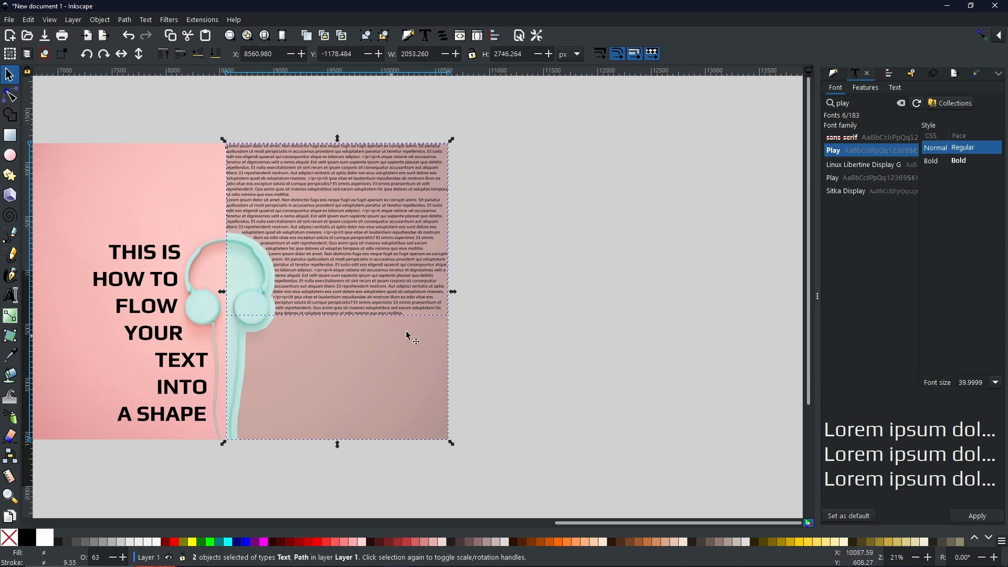
Step: Add a small inner padding between the flowed text and the red shape's edges, and append two more Lorem ipsum paragraphs to fill it
{"action": "key", "text": "t"}
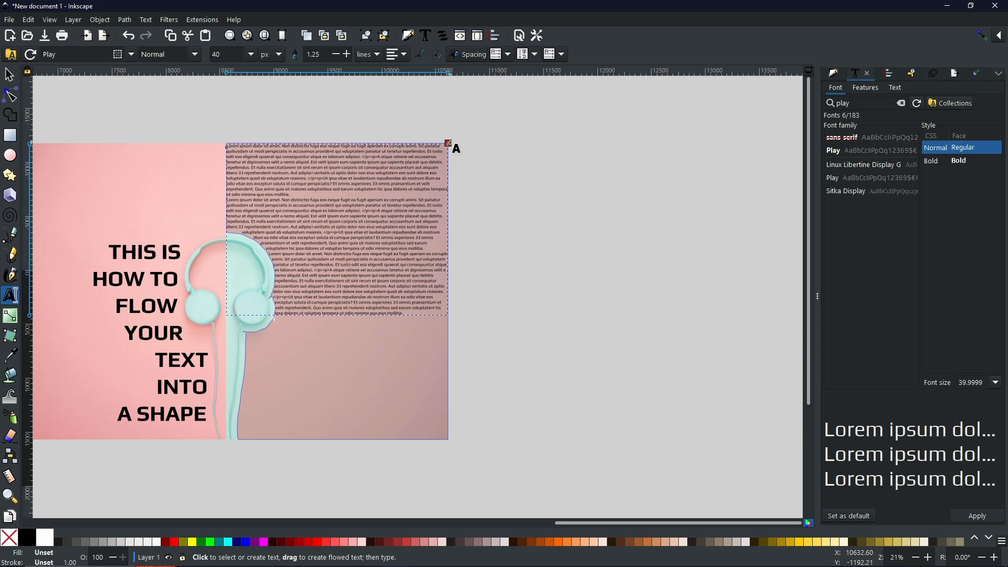
{"action": "mouse_move", "coordinate": [448, 143]}
{"action": "left_mouse_down"}
{"action": "mouse_move", "coordinate": [427, 160]}
{"action": "mouse_move", "coordinate": [439, 153]}
{"action": "left_mouse_up"}
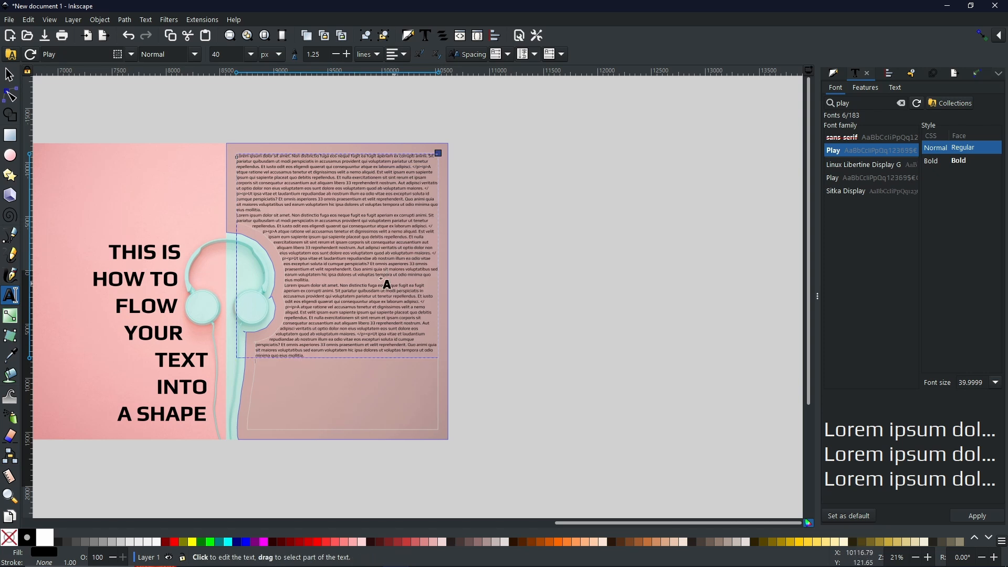
{"action": "left_click", "coordinate": [308, 356]}
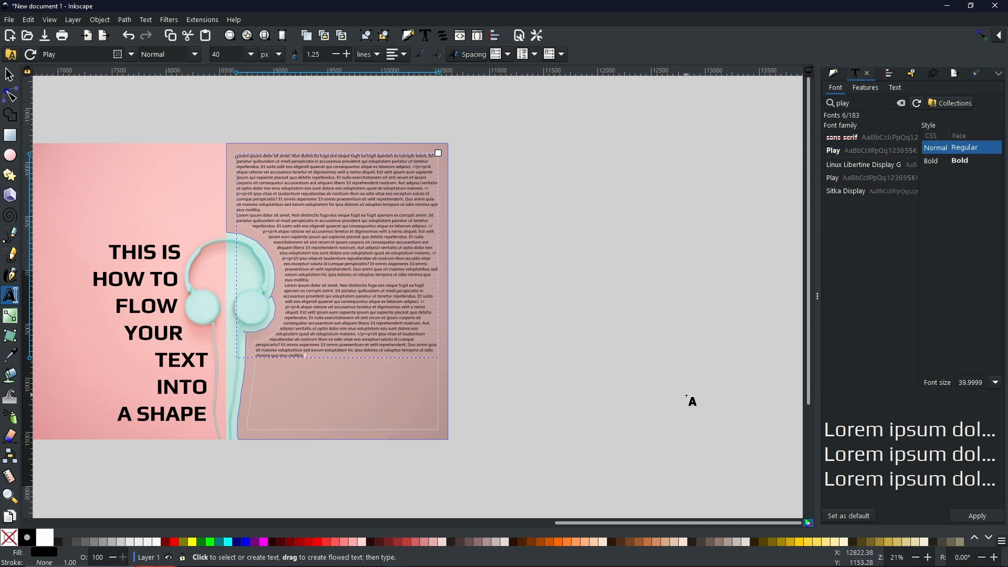
{"action": "type", "text": "Lorem ipsum dolor sit amet. Non distinctio fuga eos neque fugit ea fugit aperiam ex corrupti animi. Sit pariatur quibusdam ut modi perspiciatis in accusamus provident qui voluptatem pariatur ut tenetur repellendus. Et iusto odit eos eligendi quaerat qui consequuntur atque ex laborum adipisci. </p><p>A atque ratione vel accusamus tenetur et dignissimos velit a nemo aliquid. Est velit ipsam eum sapiente ipsum qui sapiente placeat quo debitis repellendus. Et nulla exercitationem sit sint rerum et ipsam corporis sit consequatur aut aliquam libero 33 reprehenderit nostrum. Aut adipisci veritatis ut optio dolor non eius voluptatem eos sunt dolore eos voluptatem quod ab voluptatum maiores. </p><p>Ut ipsa vitae et laudantium repudiandae ab nostrum illum ea odio vitae eos excepturi soluta id cumque perspiciatis? Et omnis asperiores 33 omnis praesentium et velit reprehenderit. Quo animi quia sit maiores voluptatibus sed earum voluptatem hic ipsa dolores ut voluptas tempora ut odio minima quo eius mollitia."}
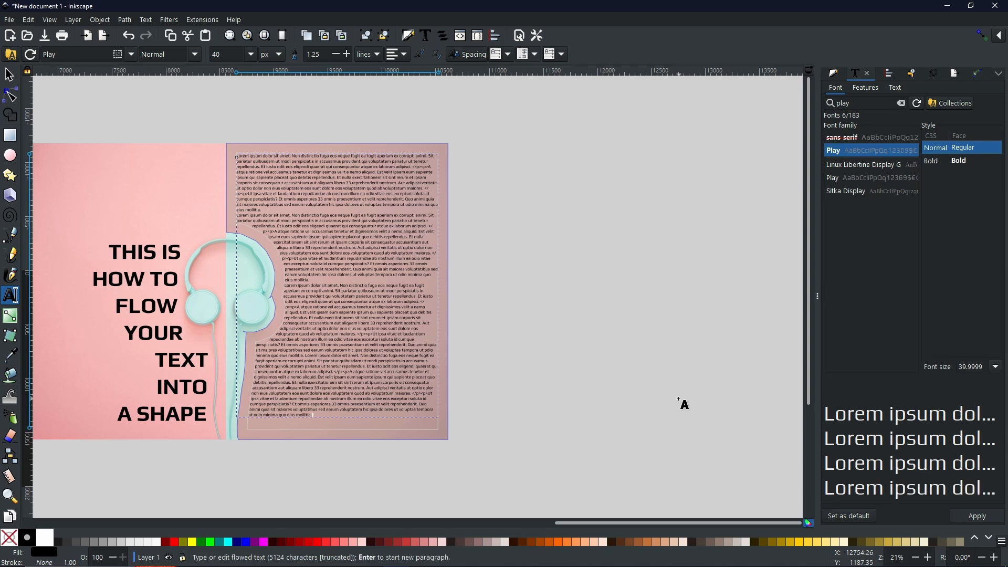
{"action": "key", "text": "ctrl+v"}
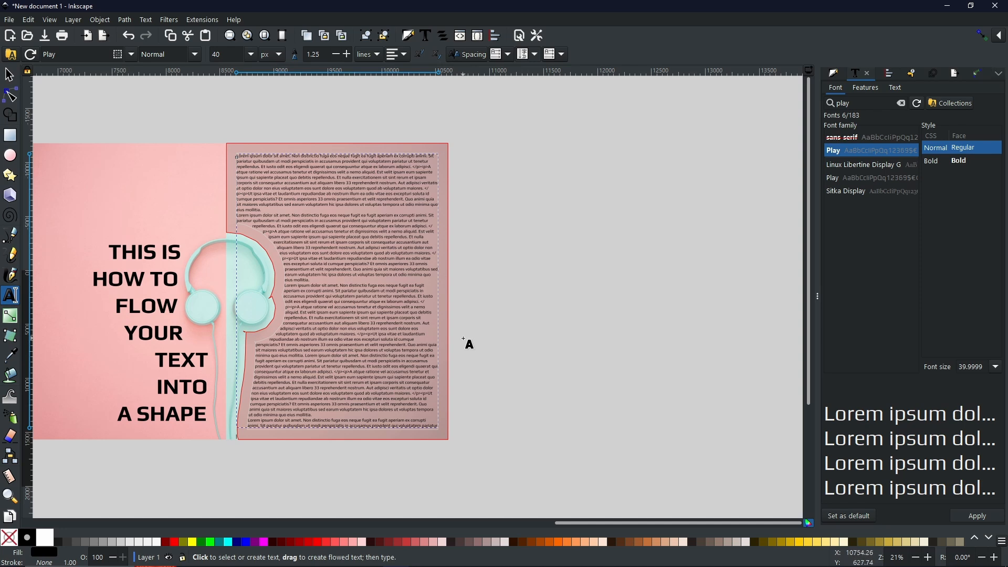
Step: Set the flowed Lorem ipsum text's alignment to justified
{"action": "scroll", "coordinate": [428, 186], "scroll_direction": "up", "scroll_amount": 3}
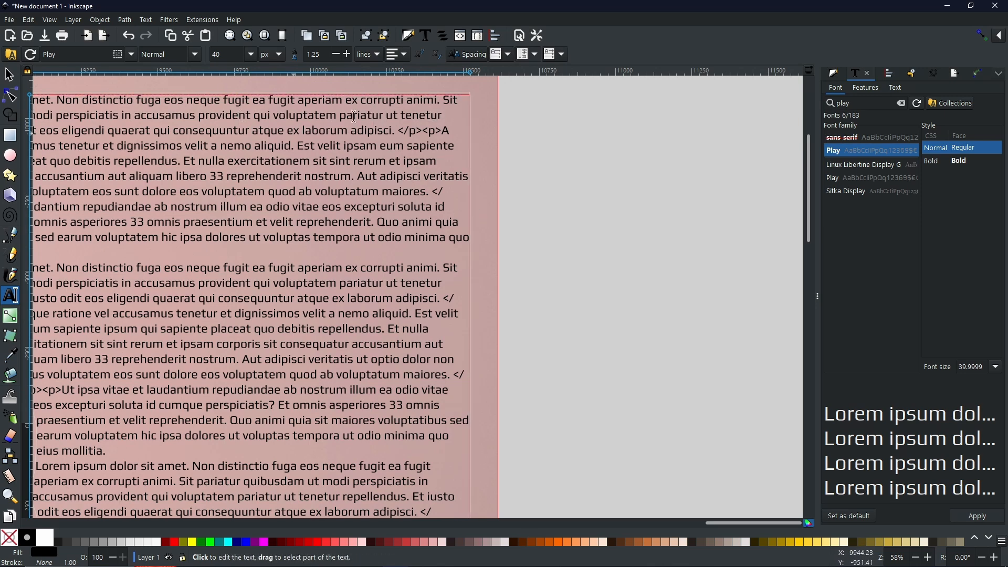
{"action": "left_click", "coordinate": [400, 54]}
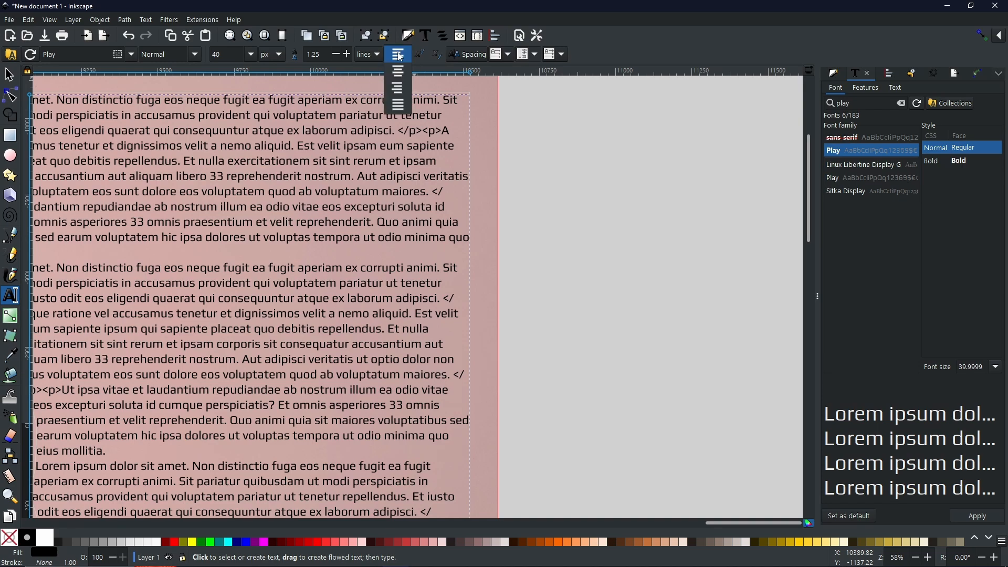
{"action": "left_click", "coordinate": [398, 106]}
{"action": "scroll", "coordinate": [475, 163], "scroll_direction": "down", "scroll_amount": 1}
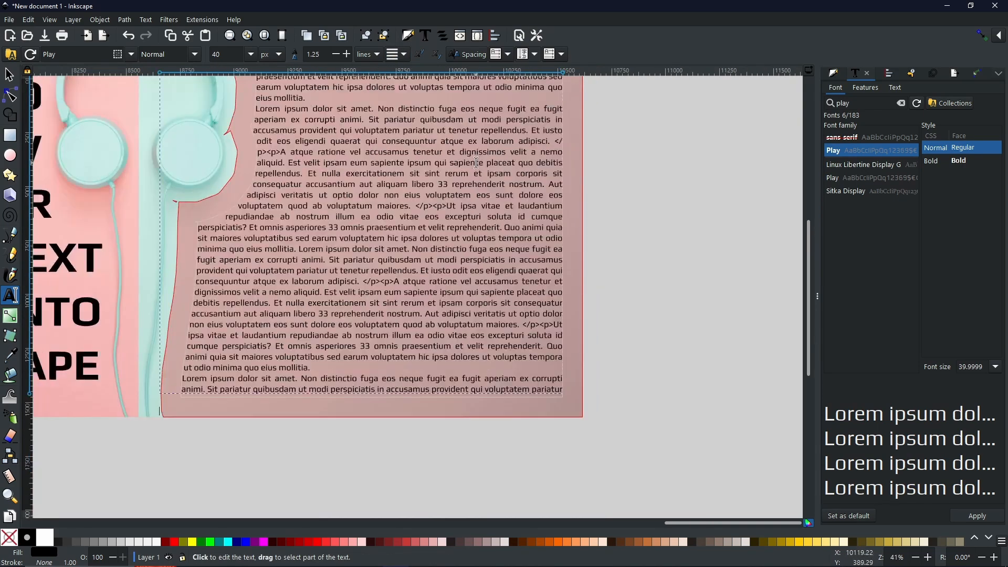
{"action": "scroll", "coordinate": [476, 163], "scroll_direction": "down", "scroll_amount": 1}
{"action": "left_click_drag", "start_coordinate": [527, 183], "coordinate": [523, 349]}
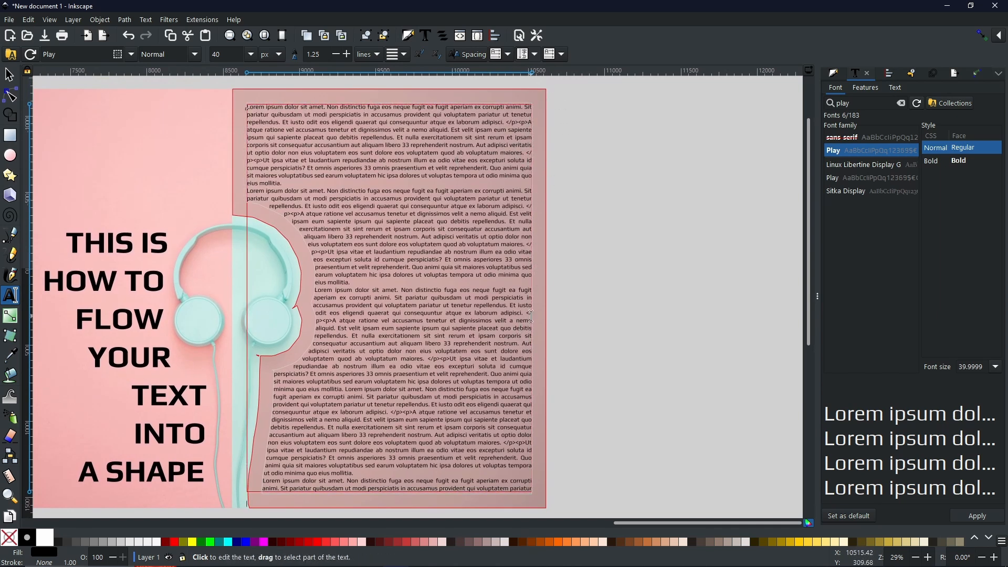
Step: Delete the red shape behind the justified Lorem ipsum text
{"action": "scroll", "coordinate": [386, 359], "scroll_direction": "up", "scroll_amount": 4}
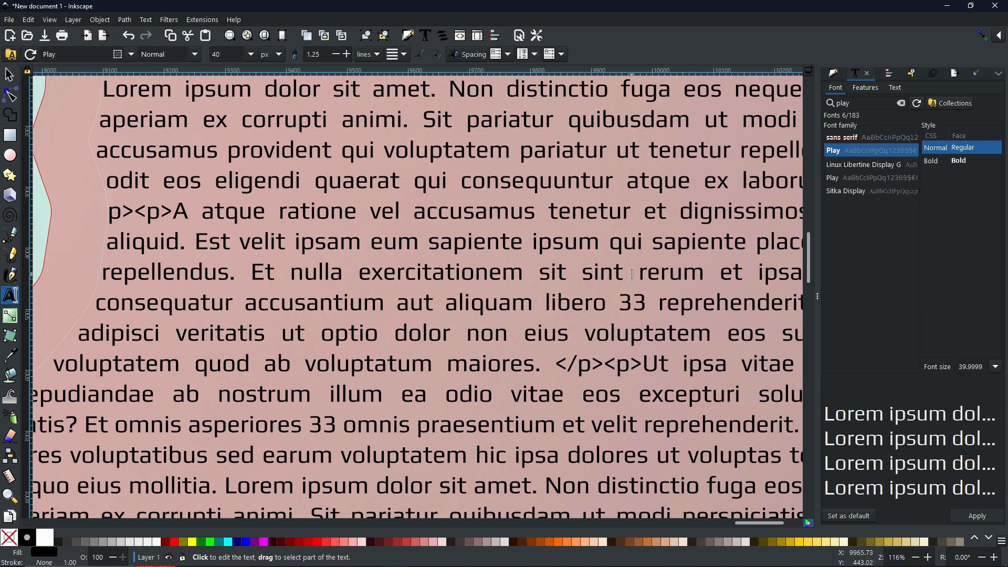
{"action": "scroll", "coordinate": [547, 276], "scroll_direction": "down", "scroll_amount": 3}
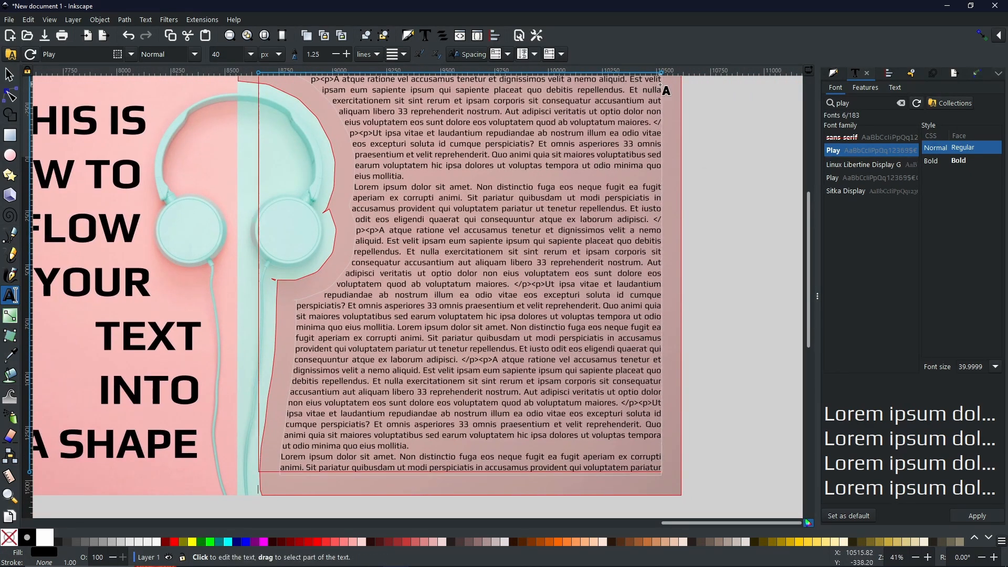
{"action": "scroll", "coordinate": [541, 333], "scroll_direction": "down", "scroll_amount": 3}
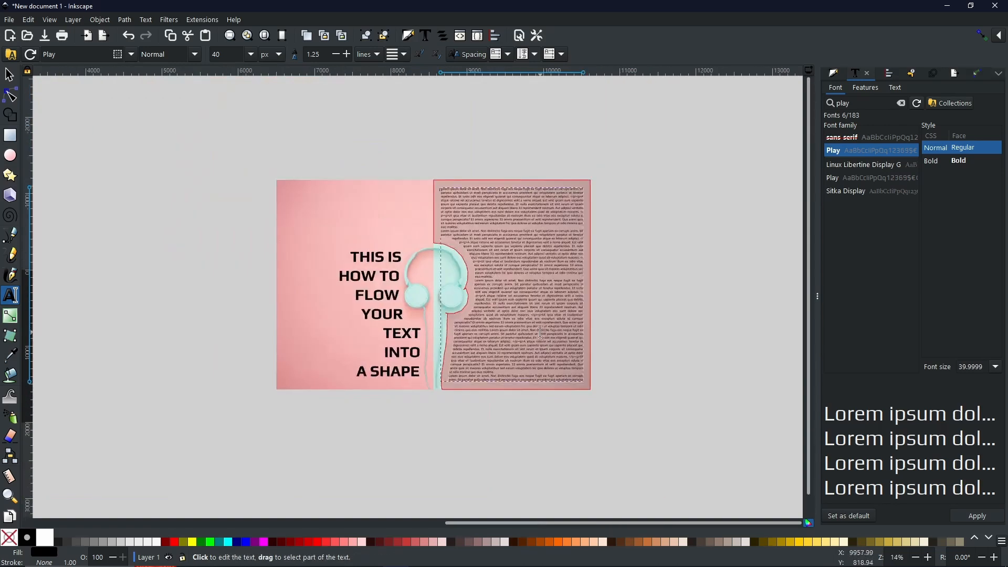
{"action": "scroll", "coordinate": [541, 334], "scroll_direction": "up", "scroll_amount": 1}
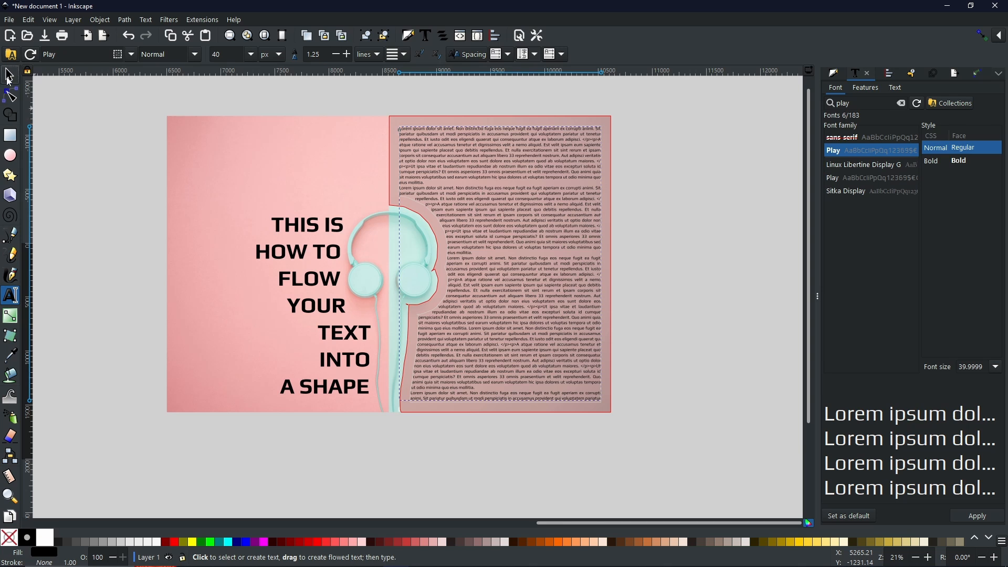
{"action": "left_click", "coordinate": [9, 77]}
{"action": "left_click", "coordinate": [551, 123]}
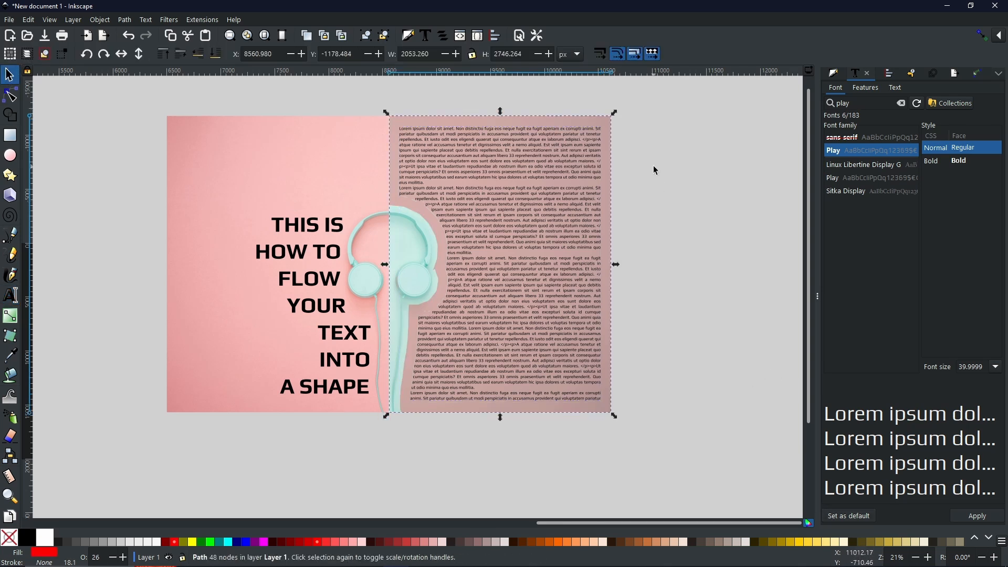
{"action": "key", "text": "Delete"}
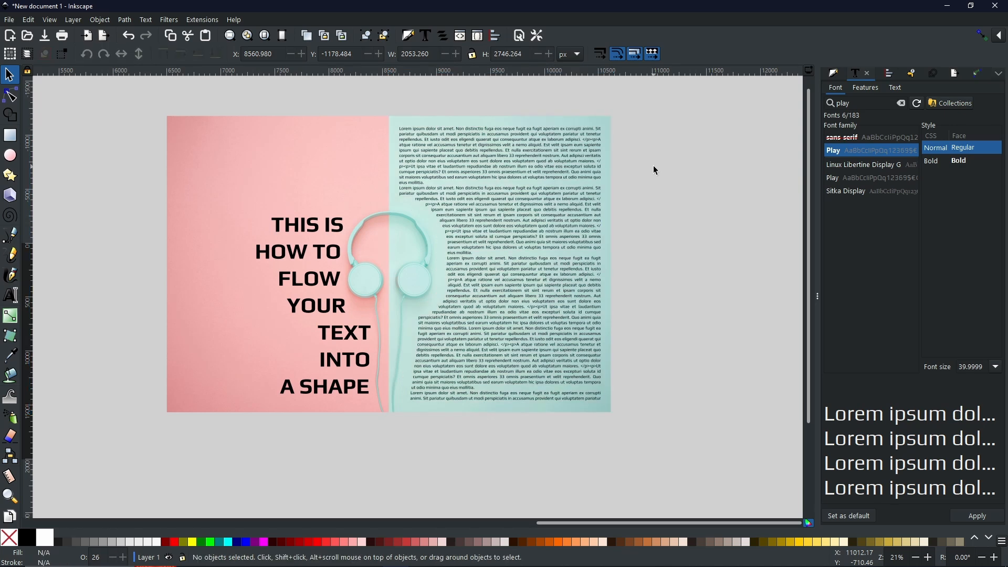
{"action": "left_click_drag", "start_coordinate": [650, 389], "coordinate": [749, 387]}
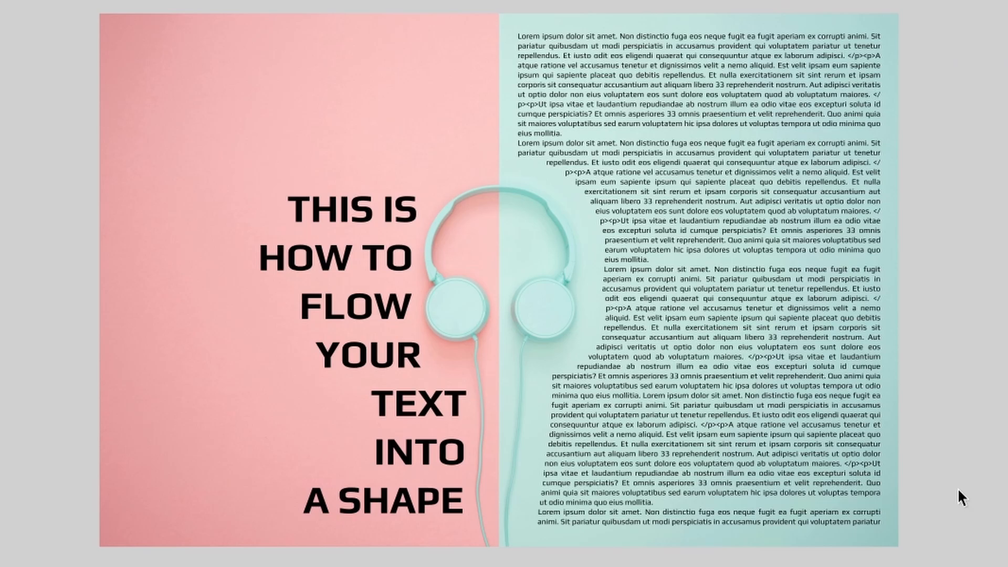